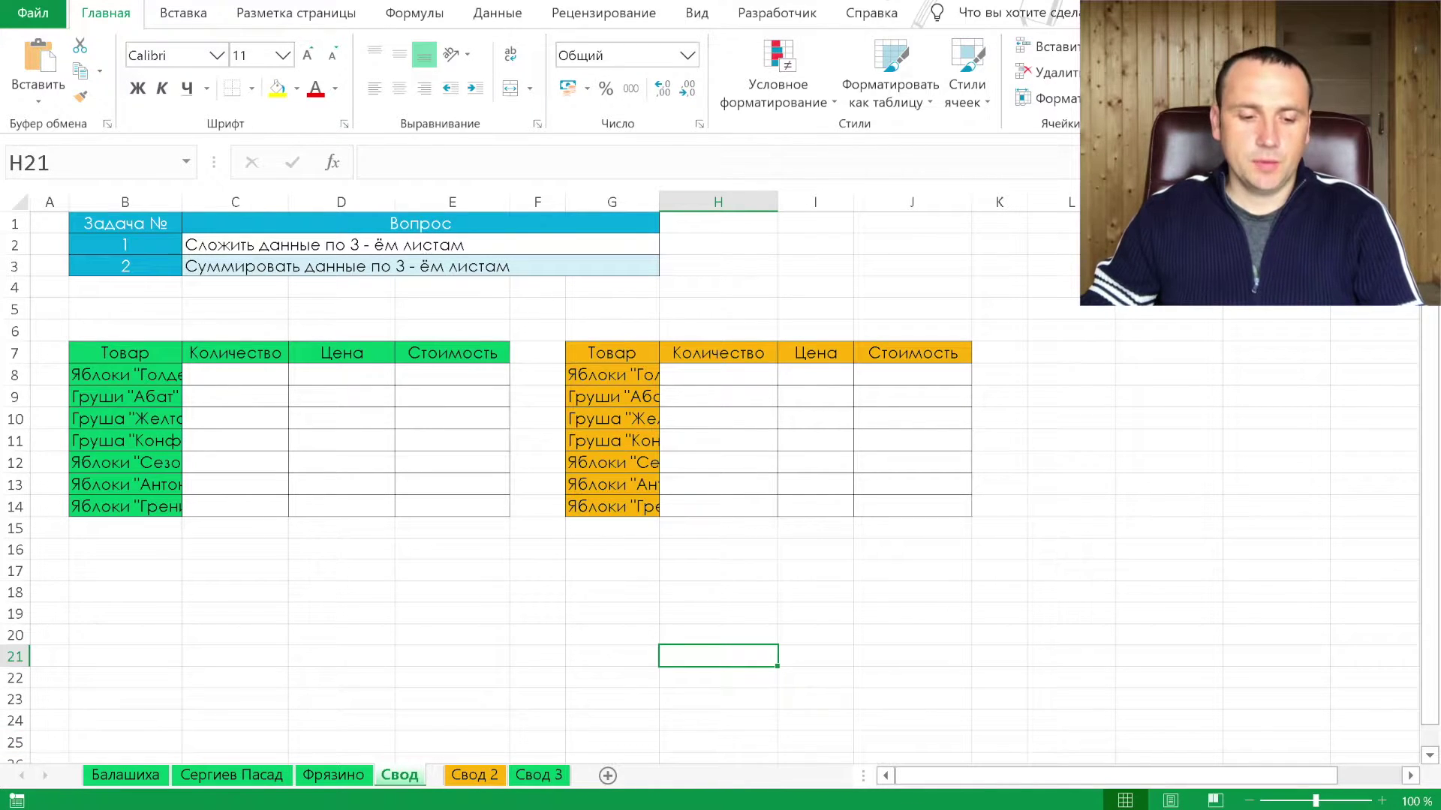
Look over the Балашиха, Сергиев Пасад and Фрязино branch sheets, then return to Свод
left_click(150, 784)
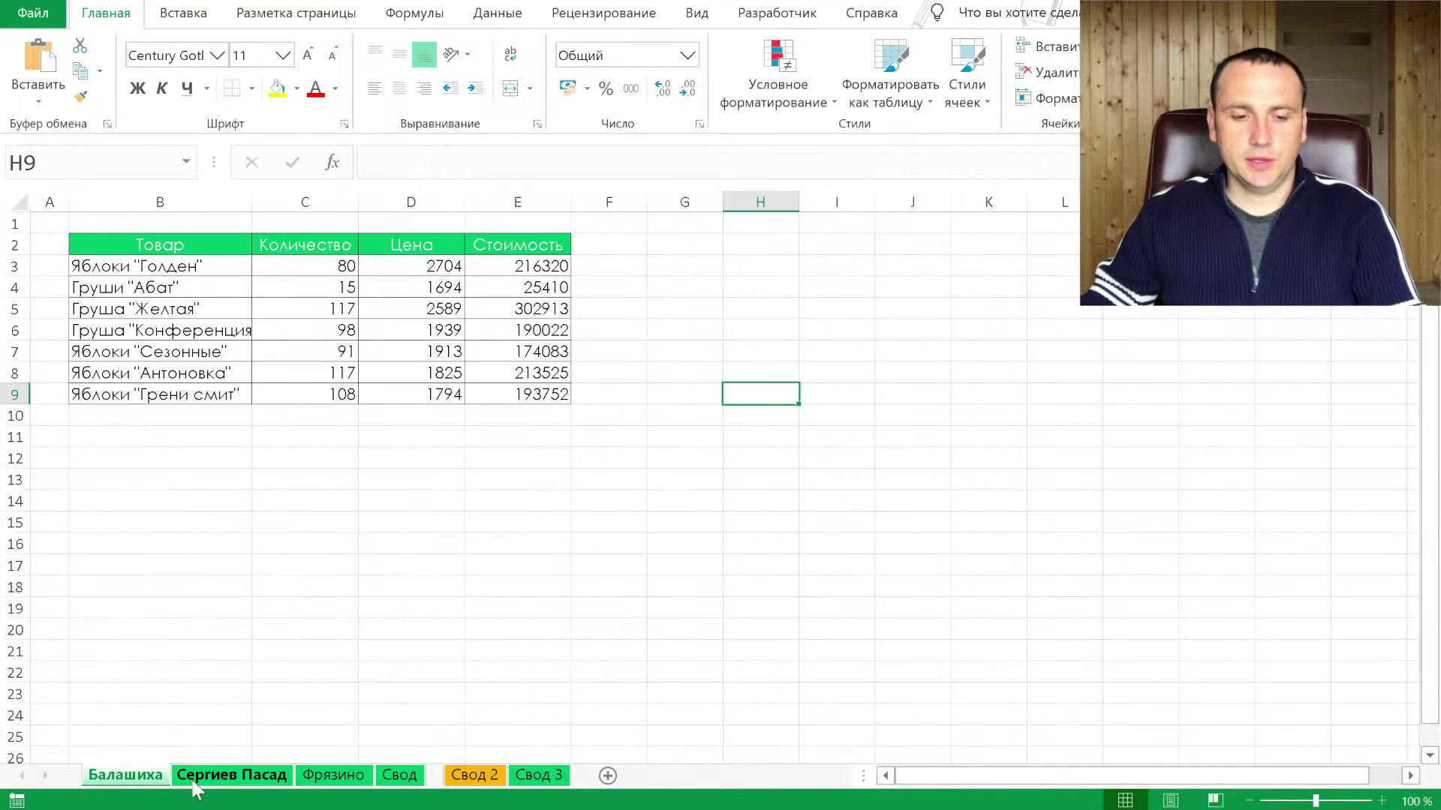
left_click(248, 782)
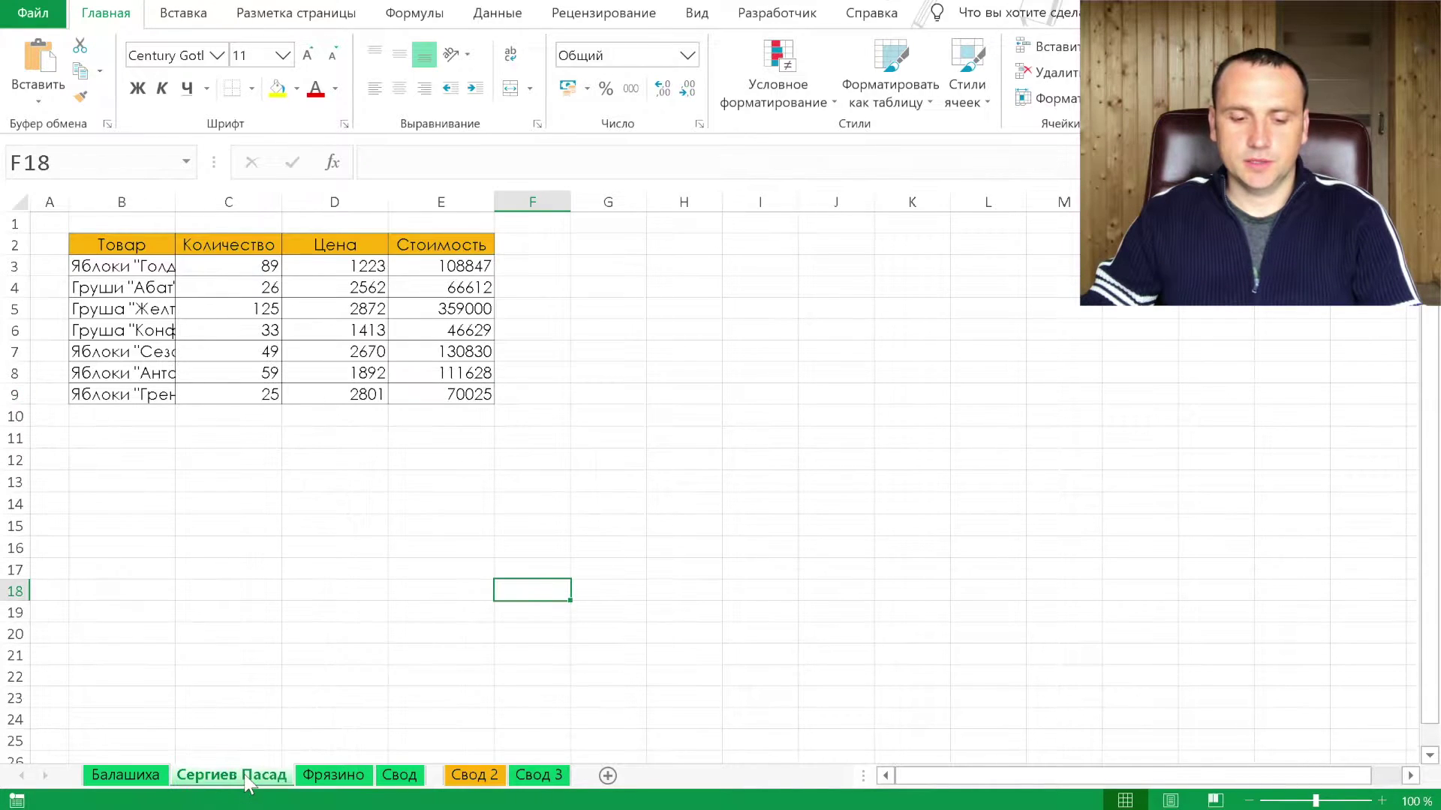
left_click(357, 781)
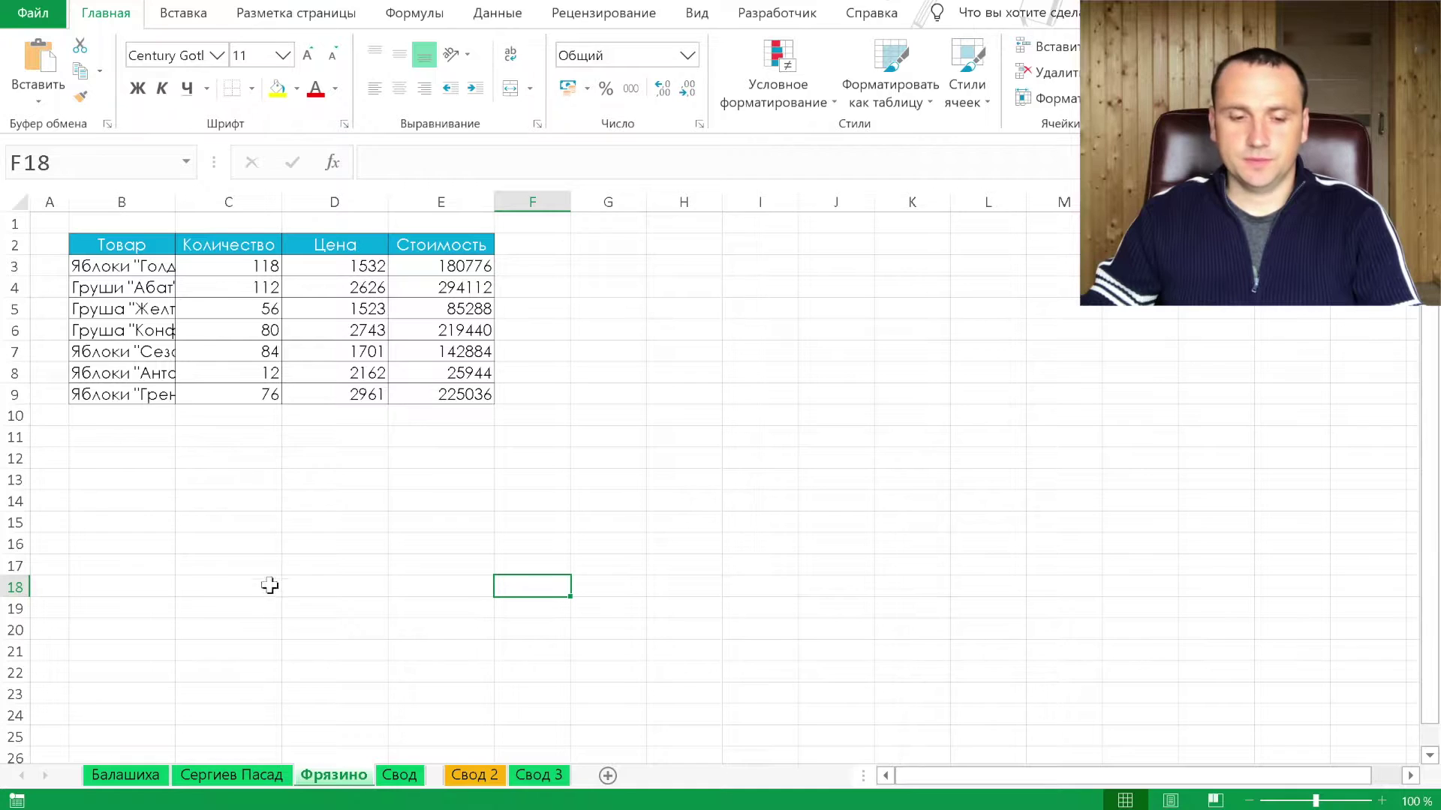
left_click(402, 780)
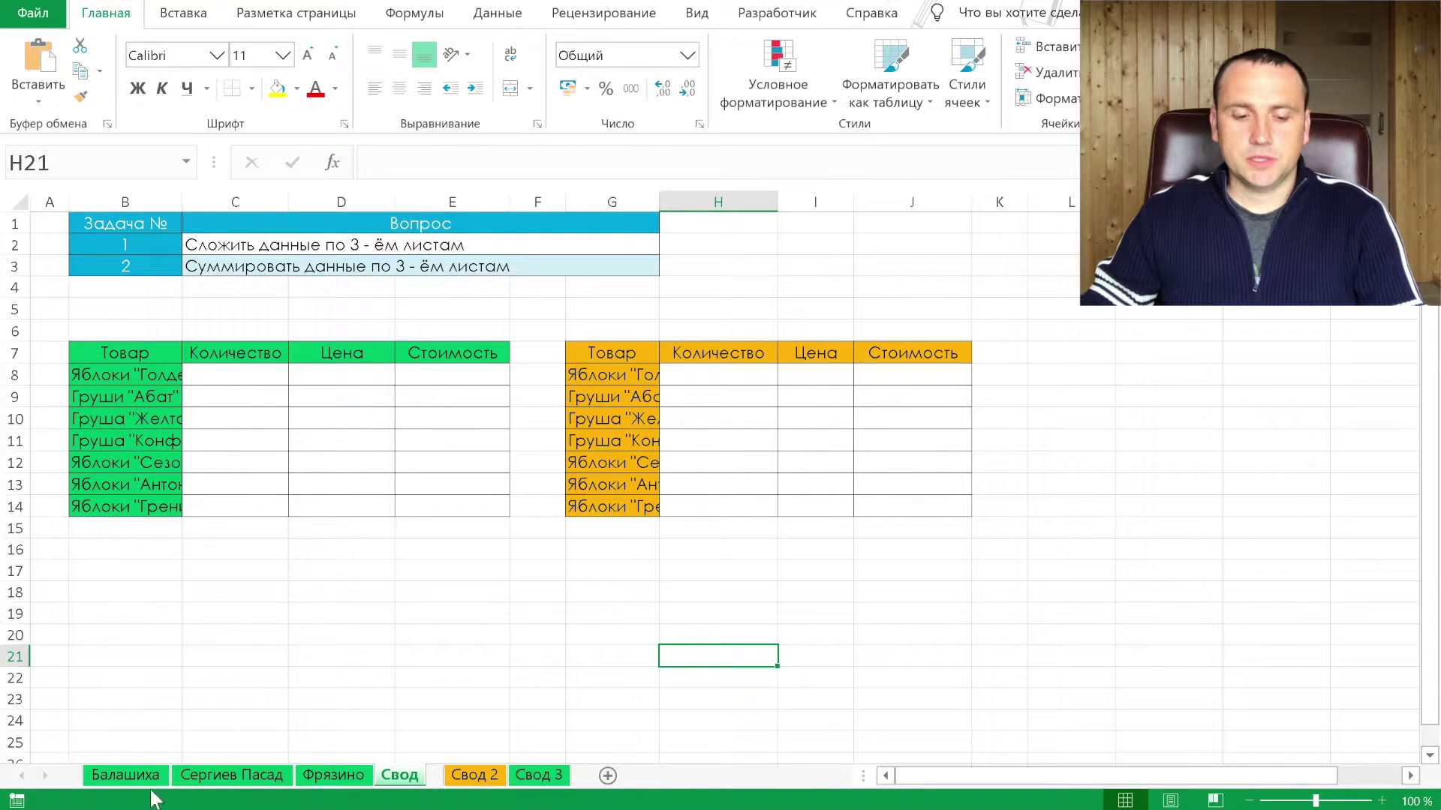
left_click(225, 775)
left_click(323, 777)
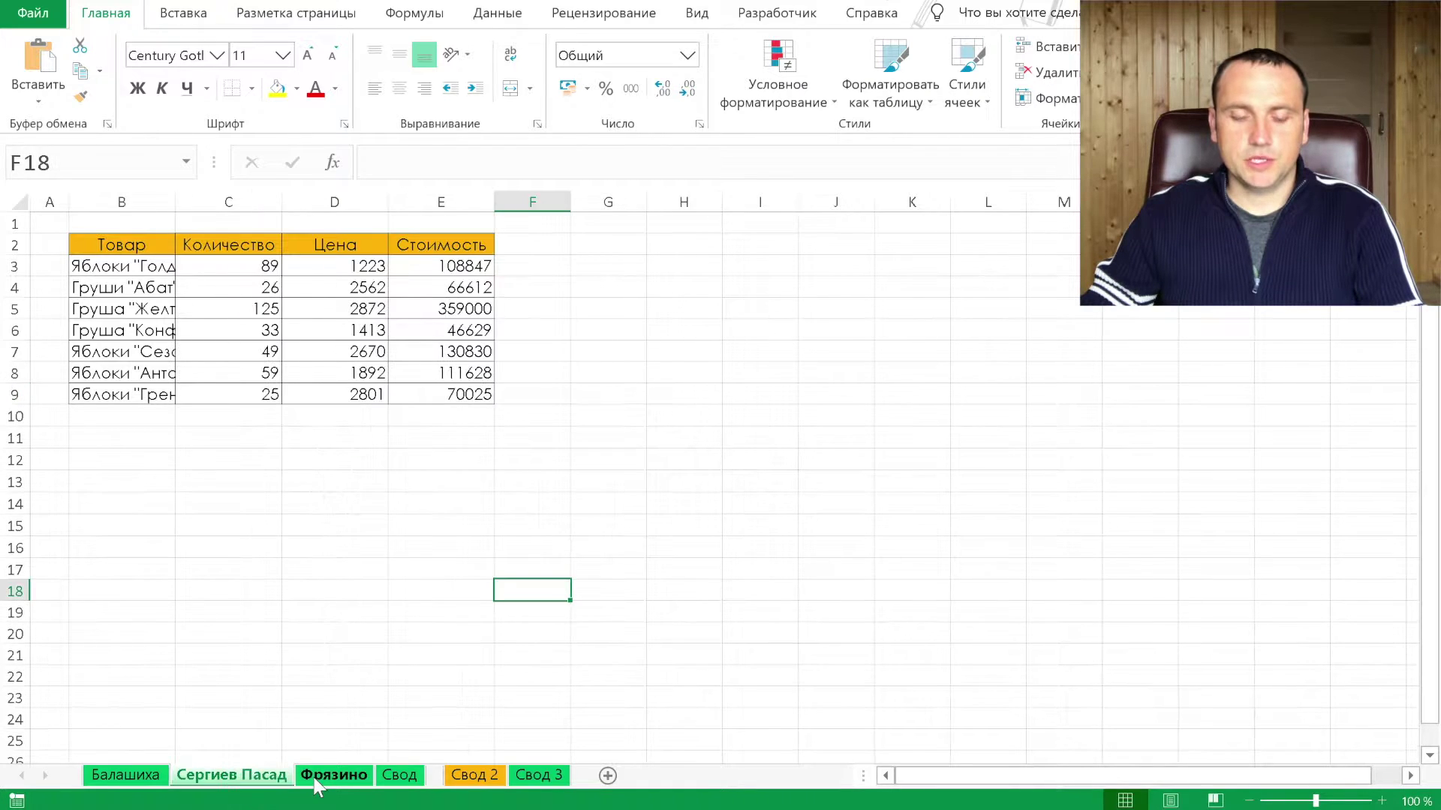
left_click(402, 777)
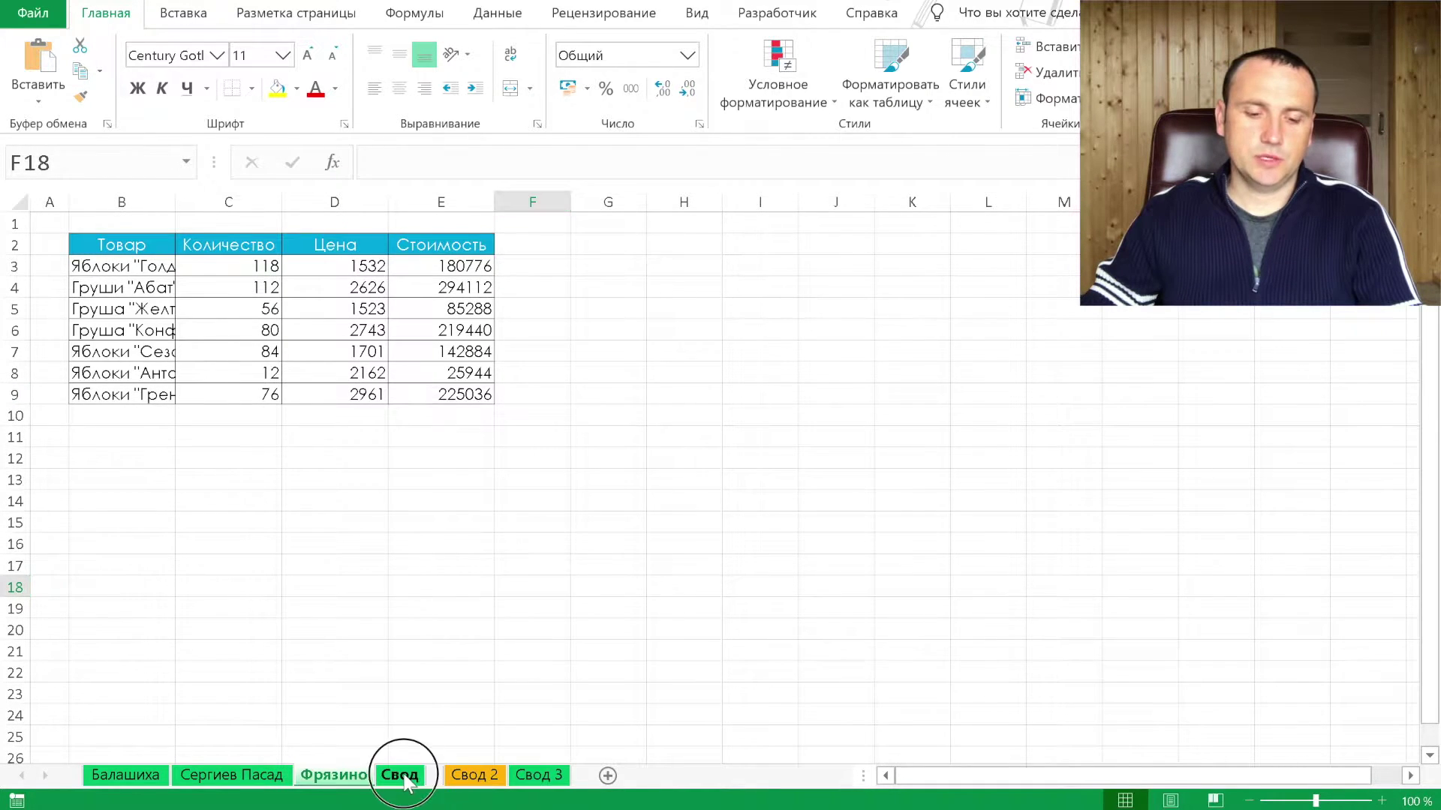
Enter =Балашиха!C3+'Сергиев Пасад'!C3+Фрязино!C3 in C8, giving 287
left_click(235, 373)
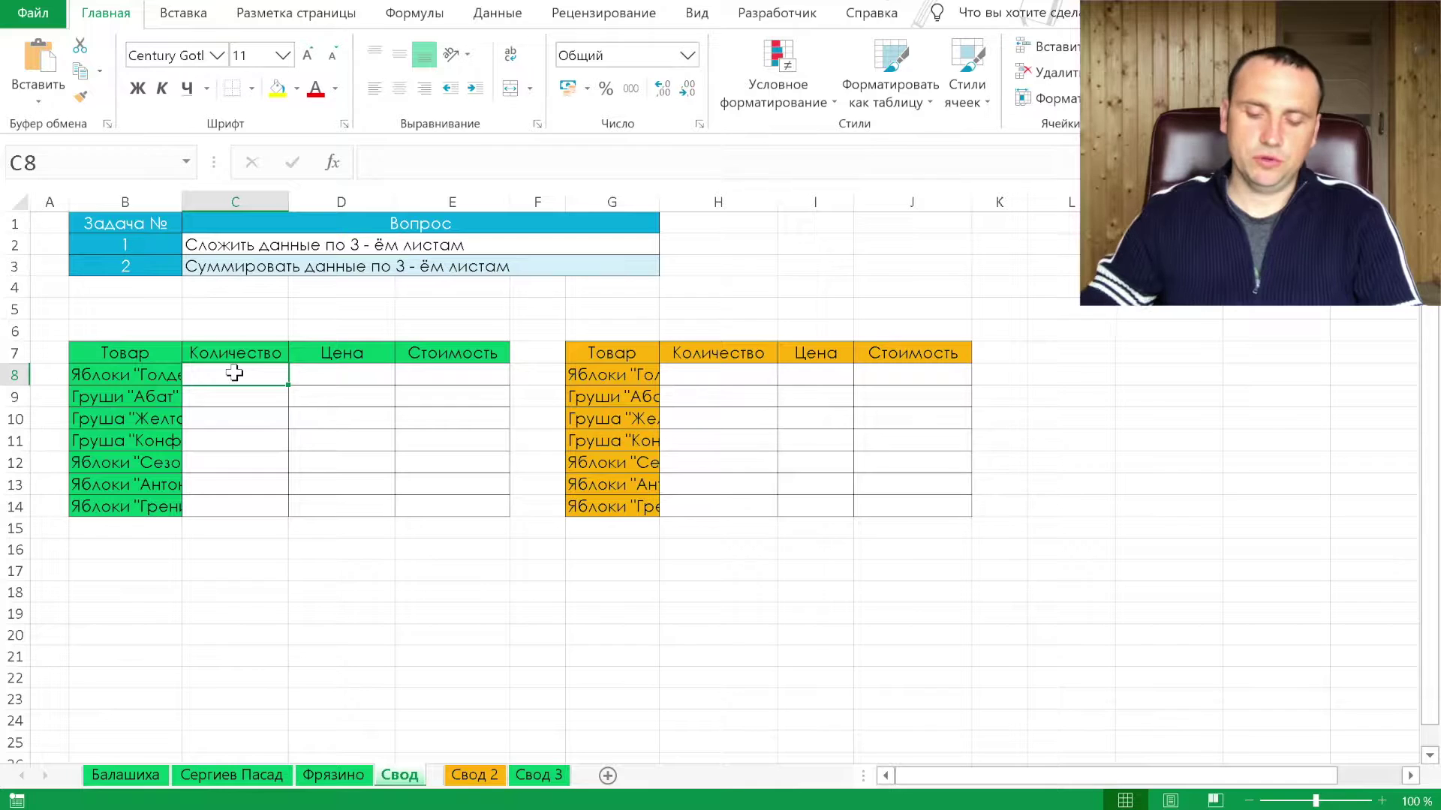
type("=")
left_click(141, 777)
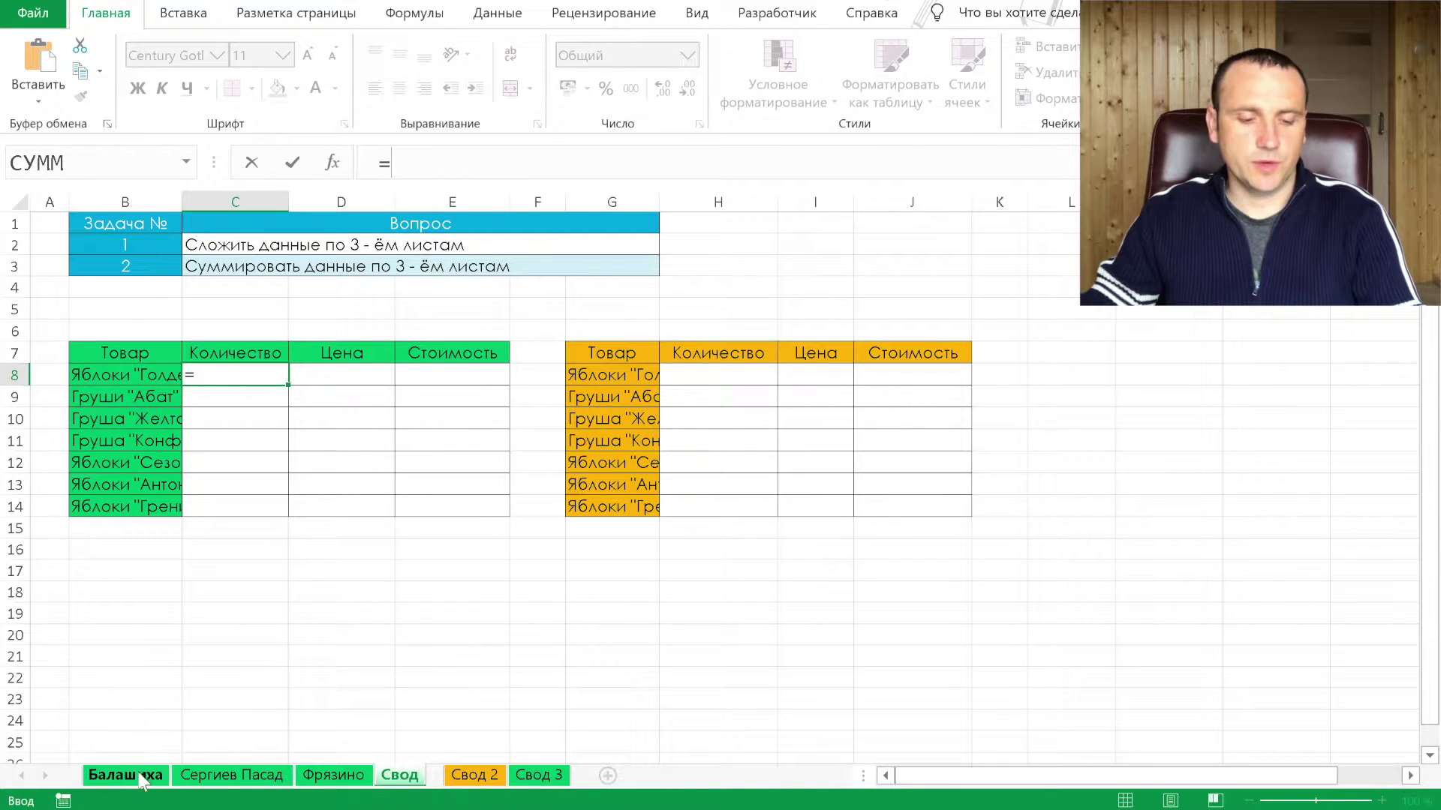
left_click(328, 271)
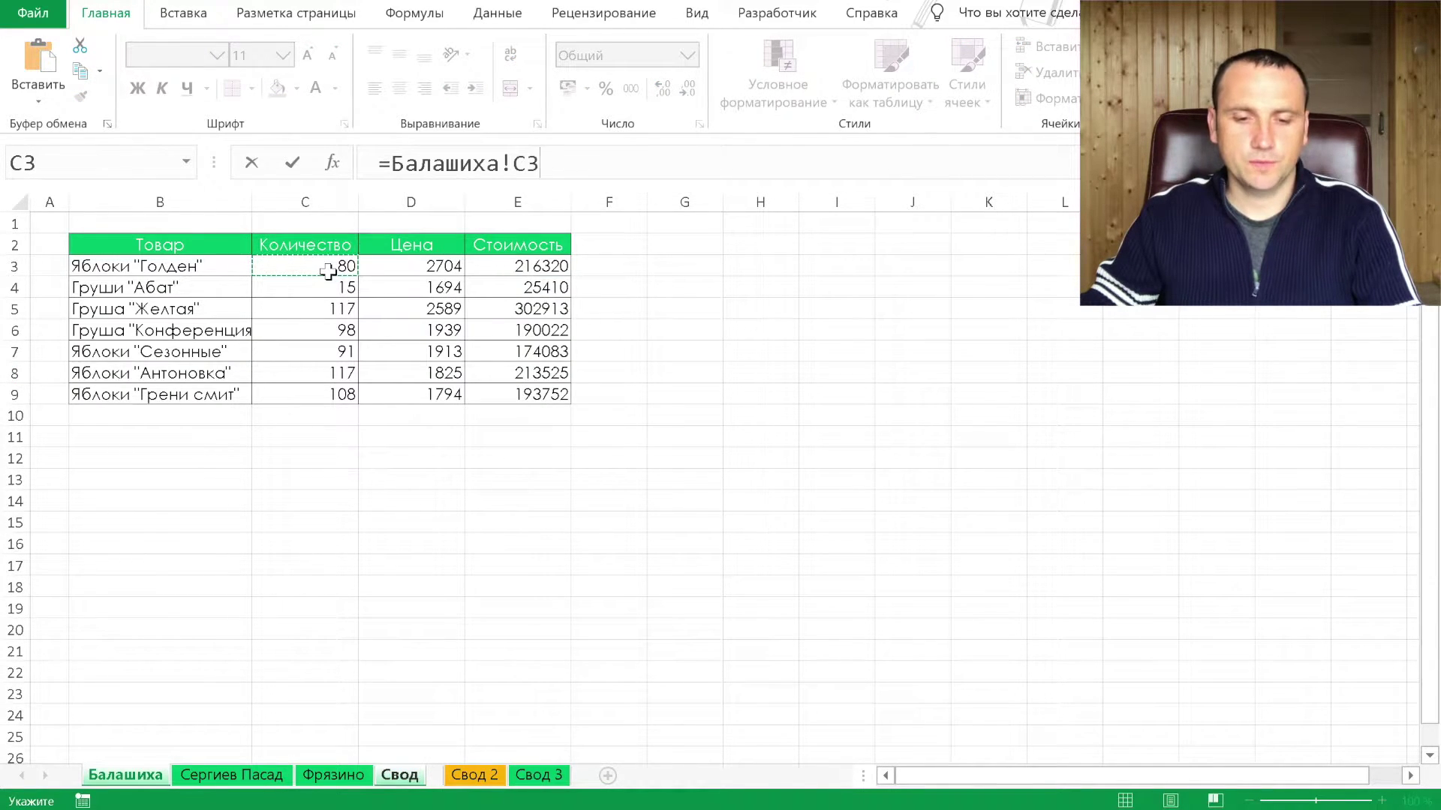
type("+")
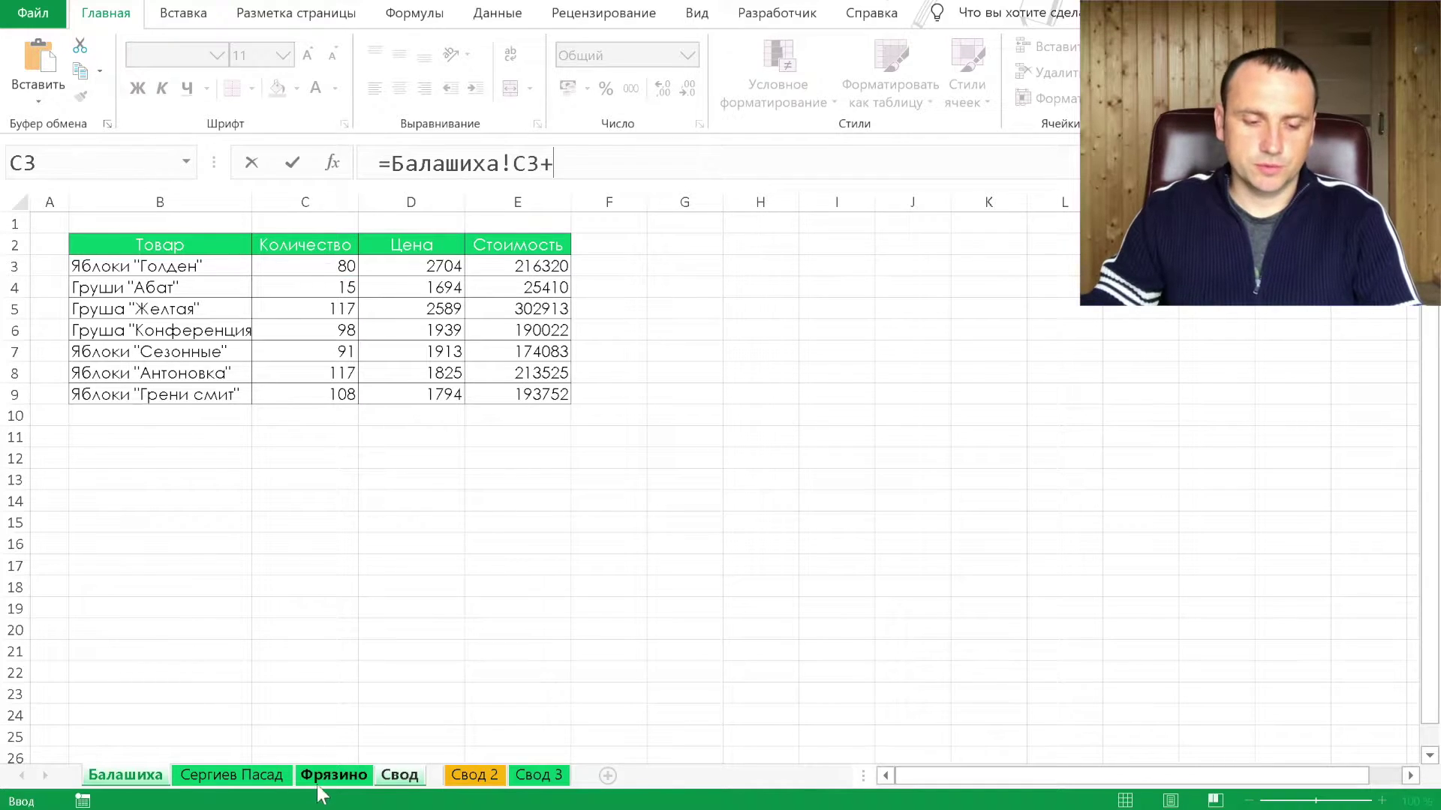
left_click(231, 776)
left_click(238, 268)
type("+")
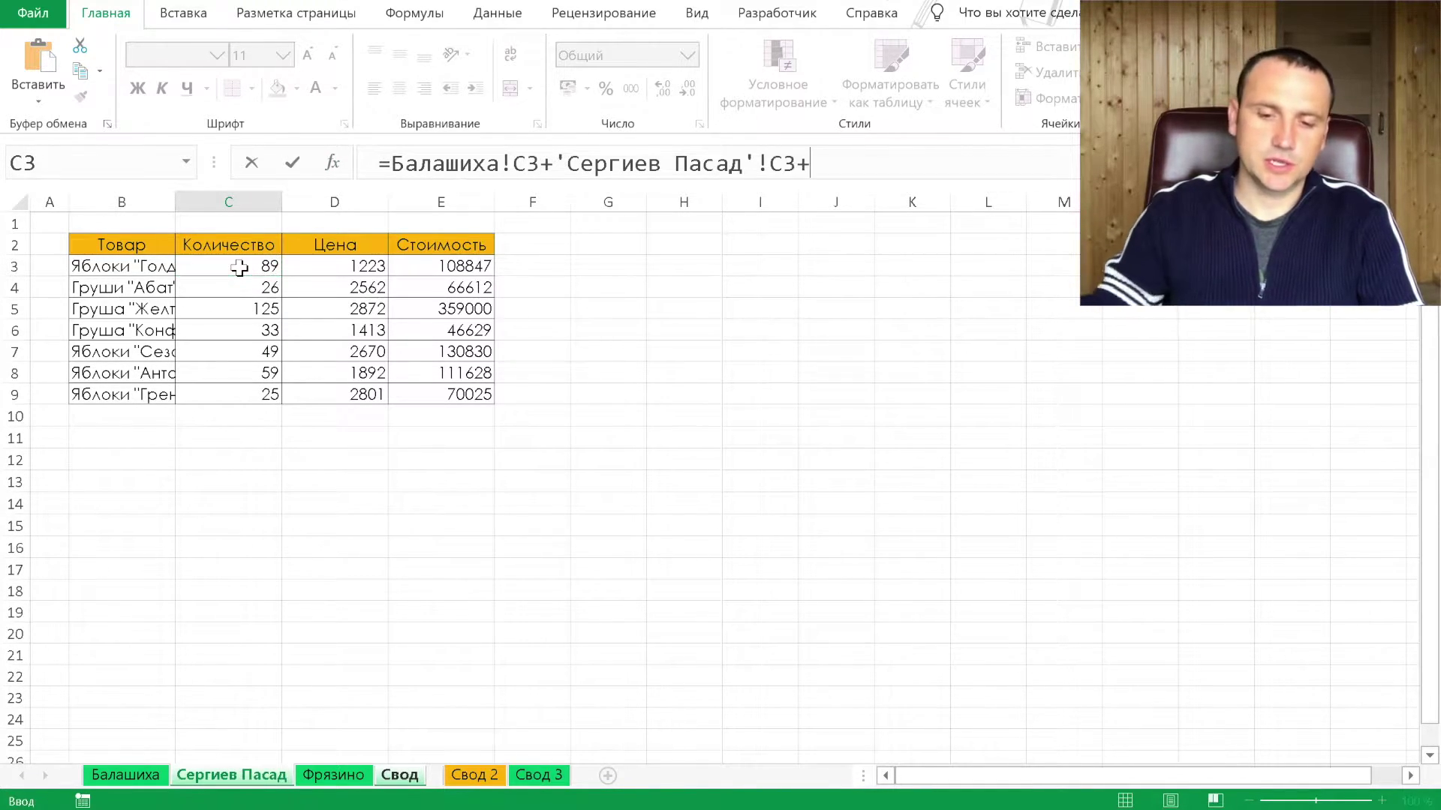
left_click(333, 775)
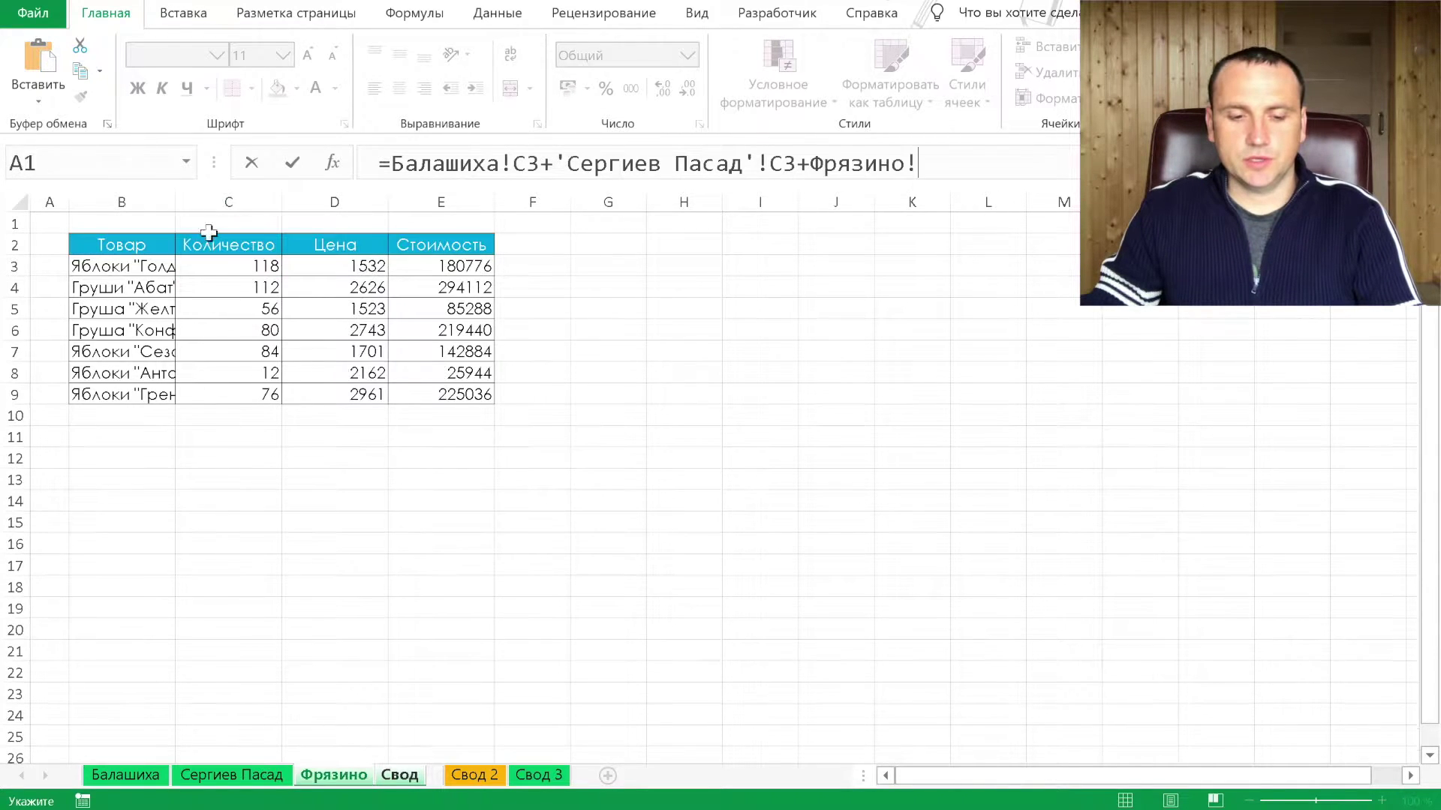
left_click(241, 267)
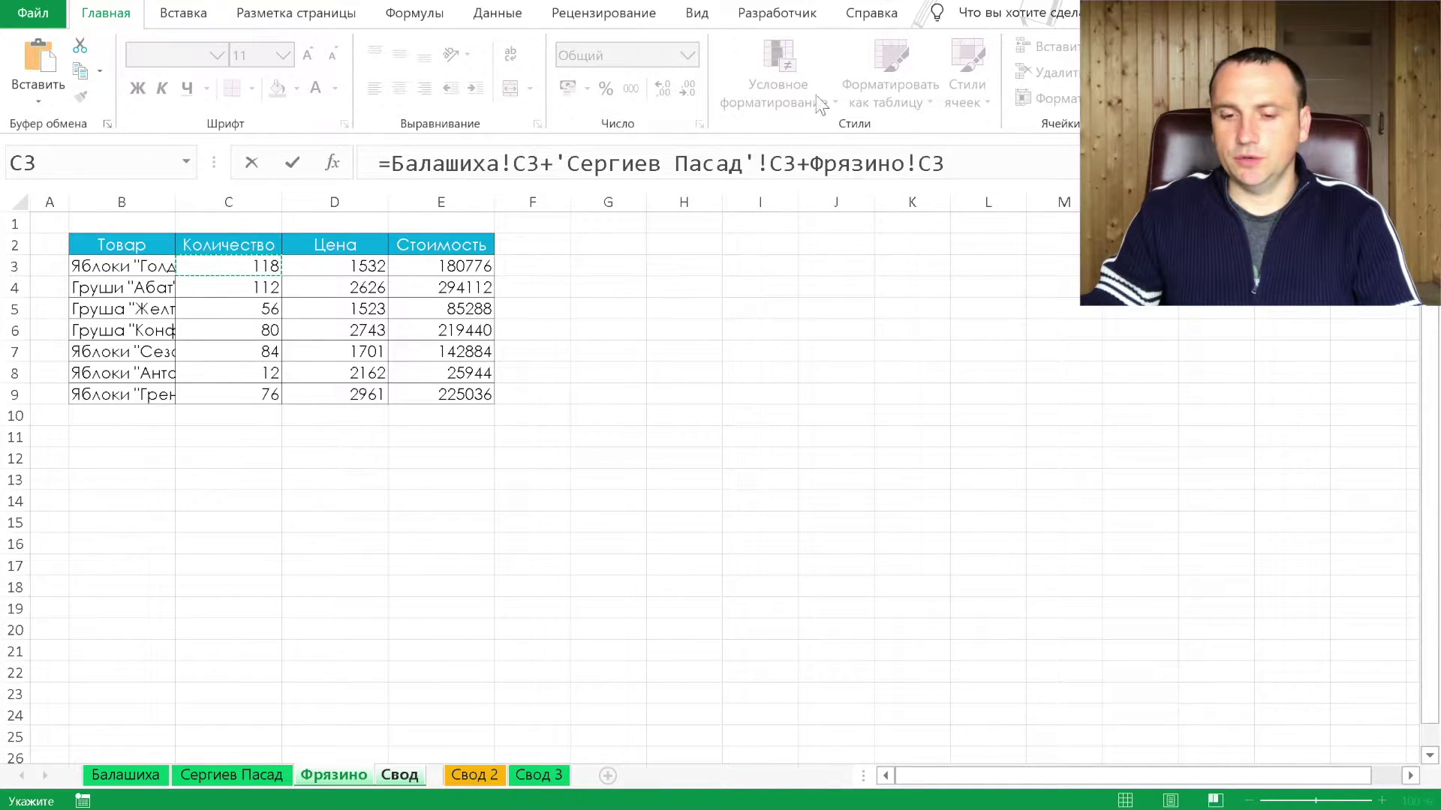
left_click(293, 166)
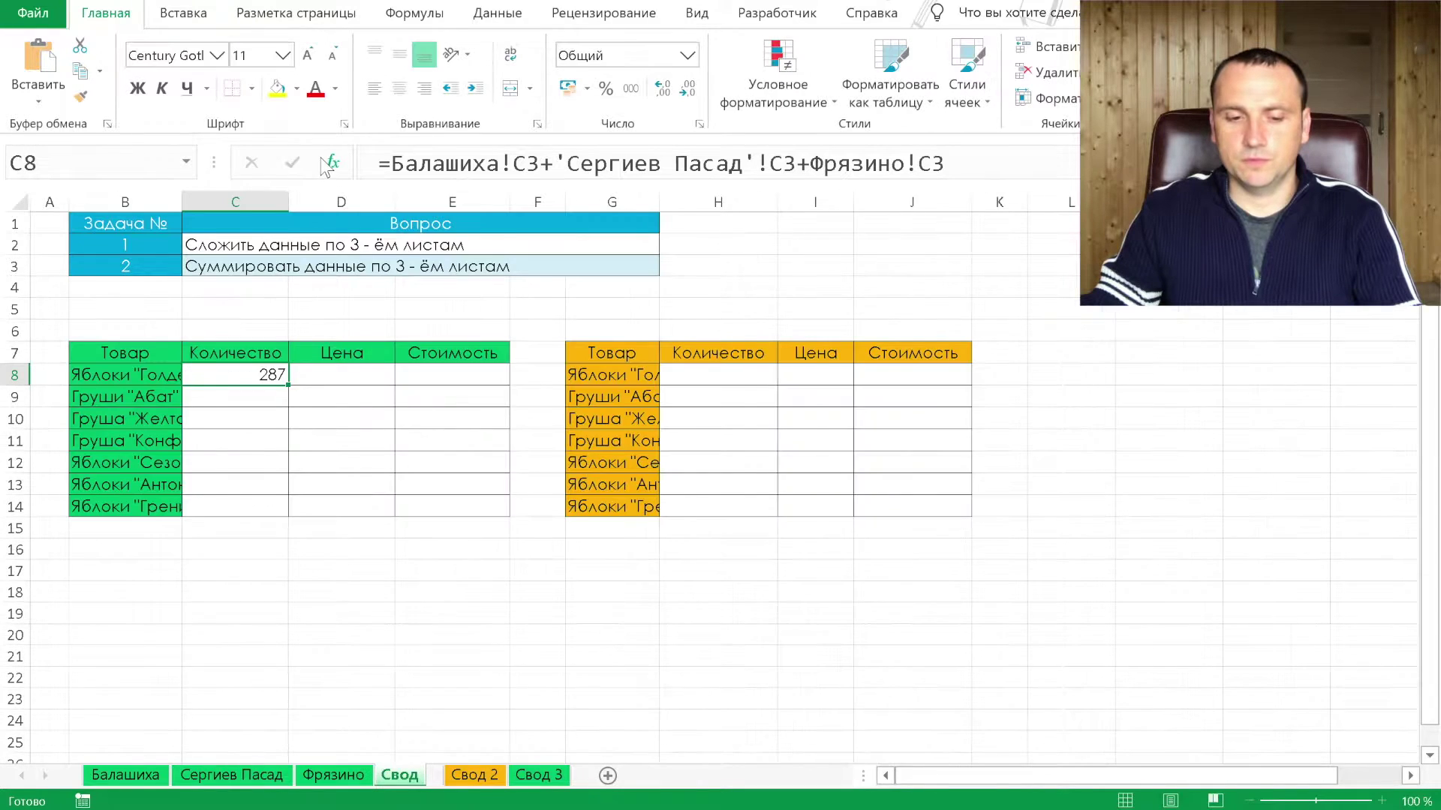
Fill the C8 sum formula through E14 and check the copied formulas
scroll(235, 414, "left", 1)
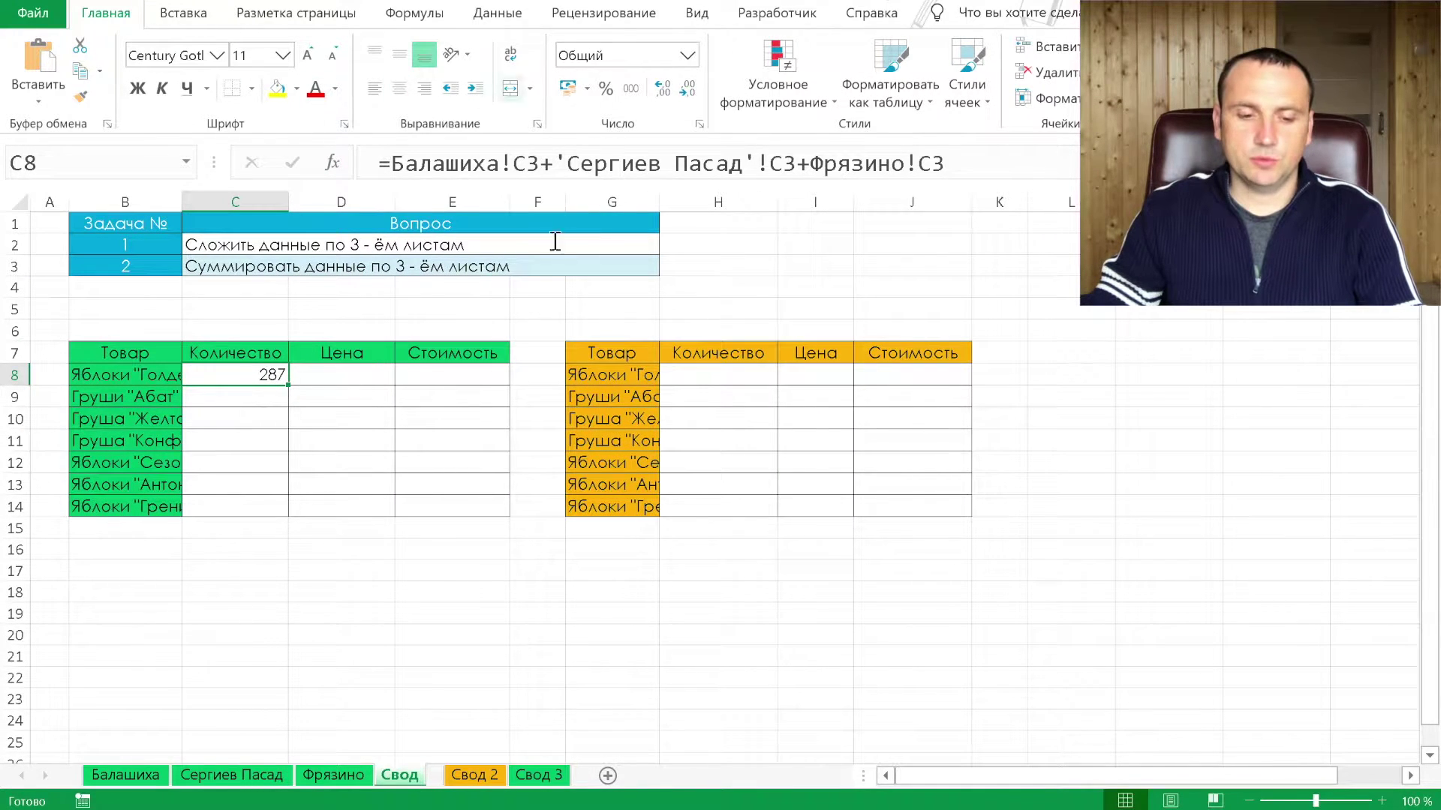
mouse_move(287, 389)
left_mouse_down()
mouse_move(286, 513)
mouse_move(459, 506)
left_mouse_up()
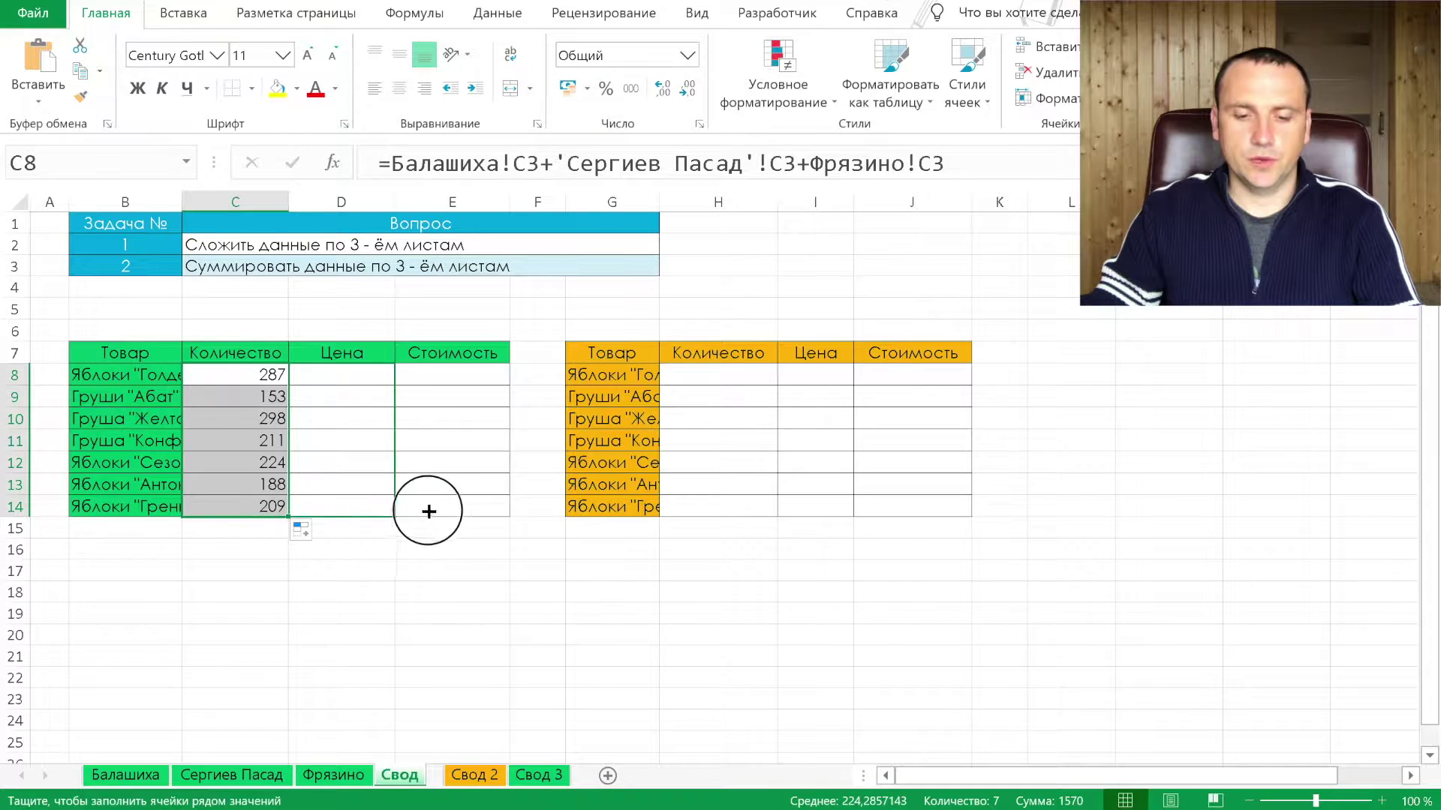
left_click(381, 439)
left_click(283, 414)
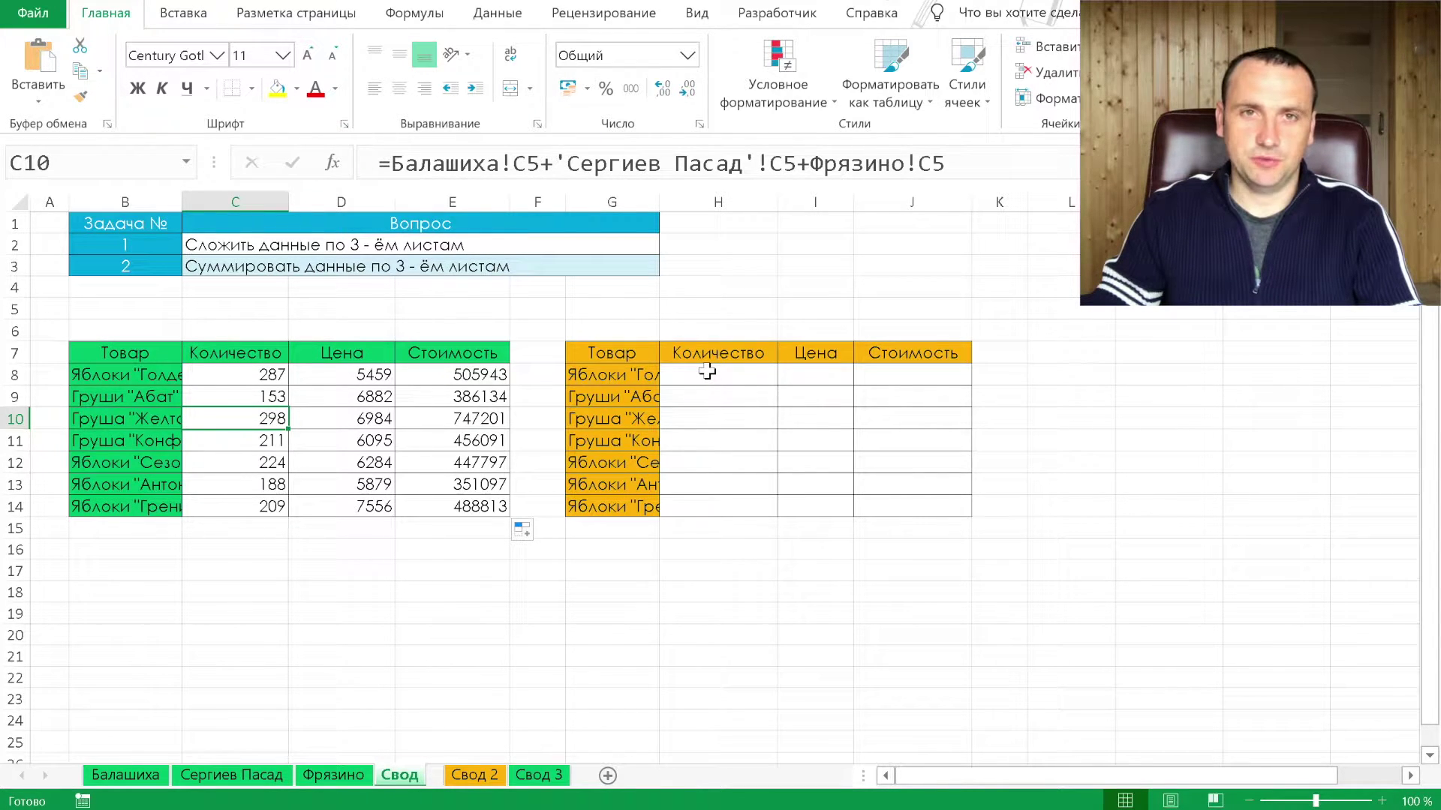
Enter =СУММ(Балашиха:Фрязино!C3) in H8, giving 287
left_click(718, 370)
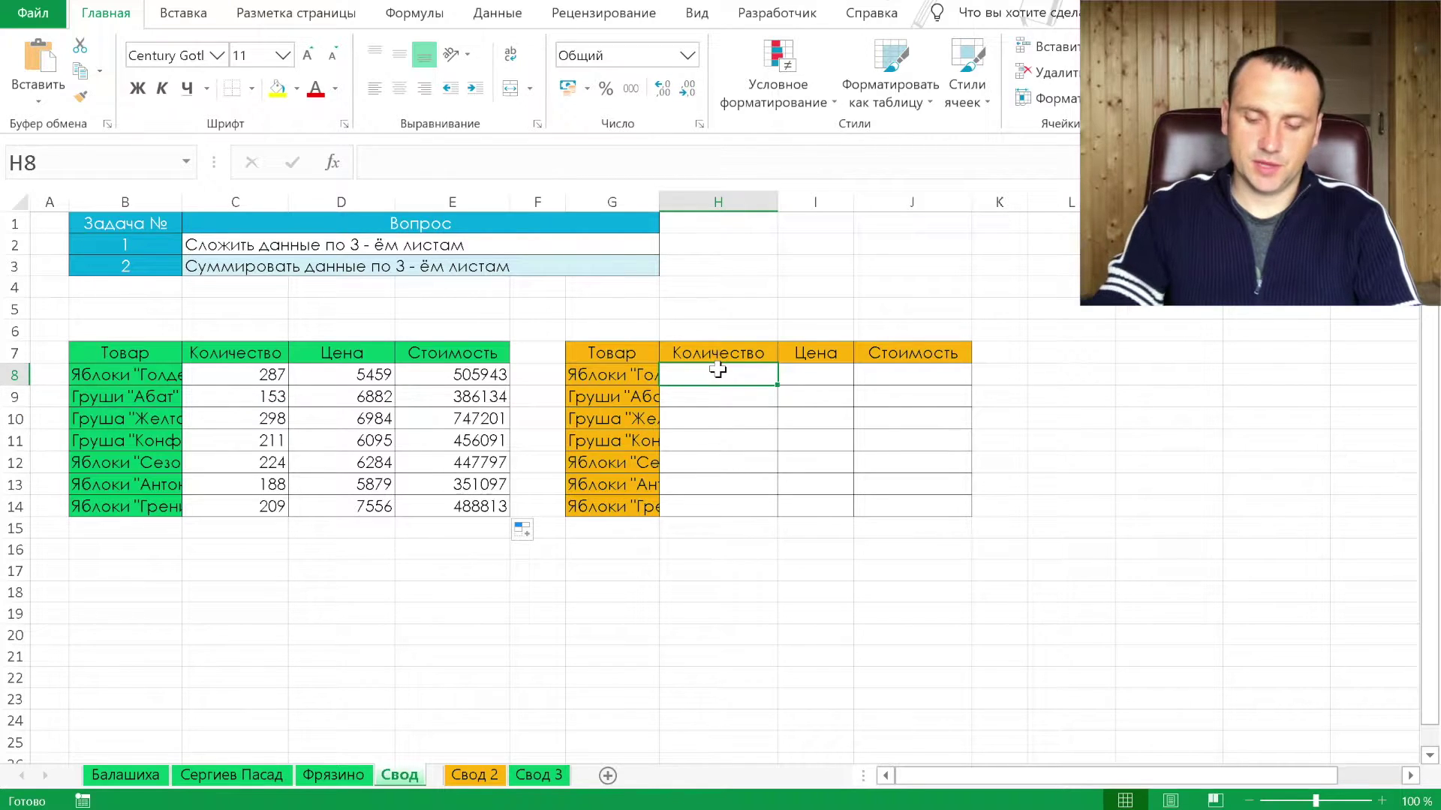
type("=сумм")
key("Tab")
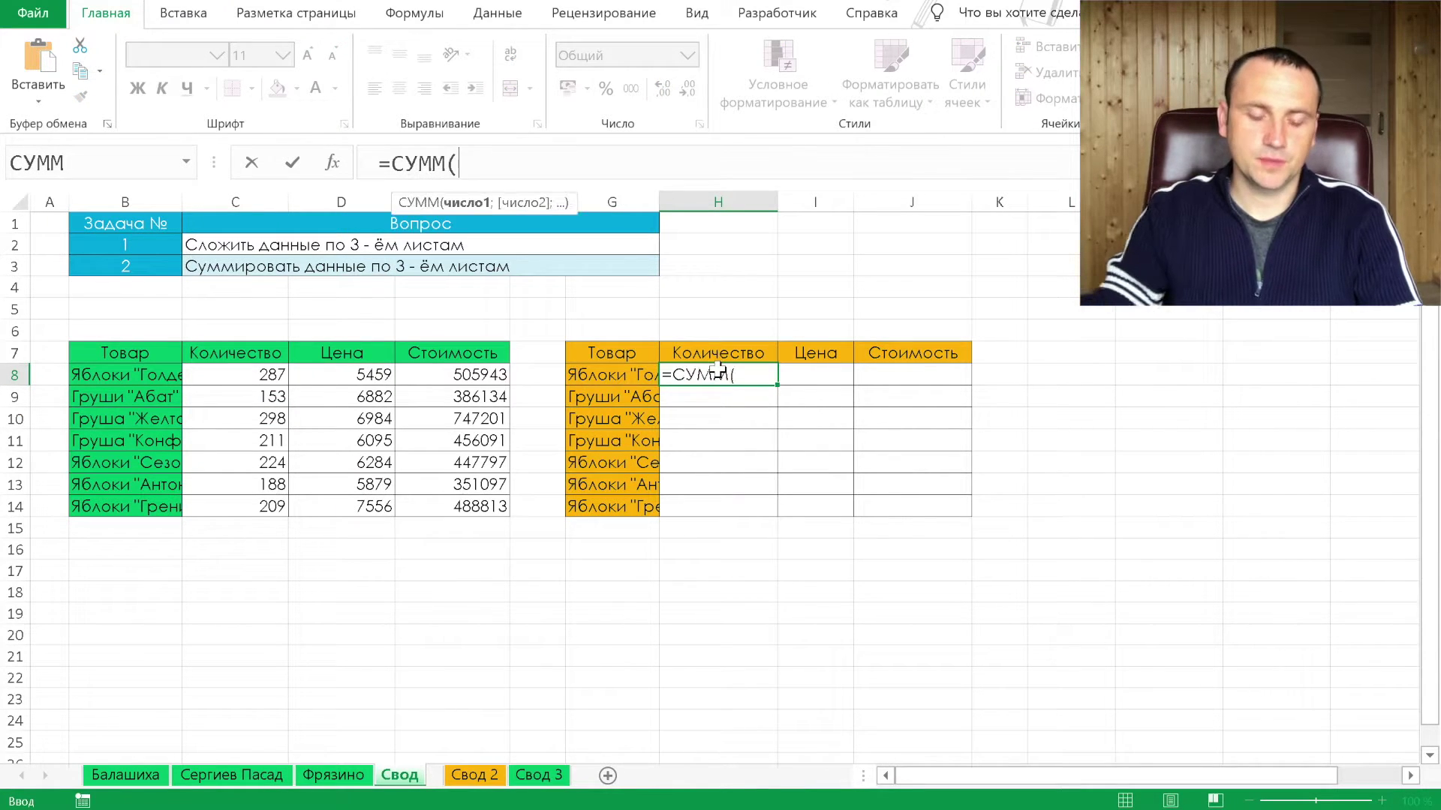
left_click(126, 775)
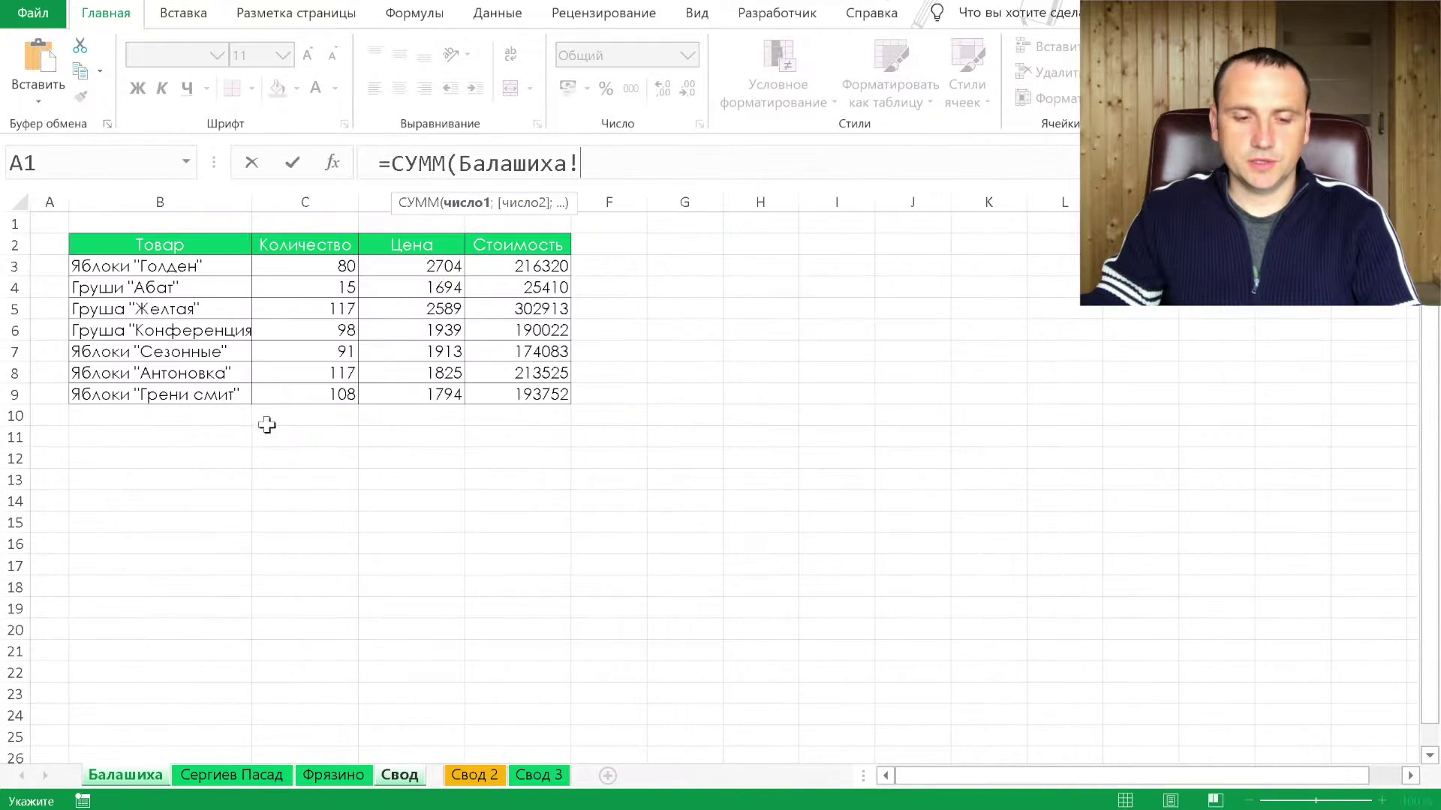
left_click(303, 264)
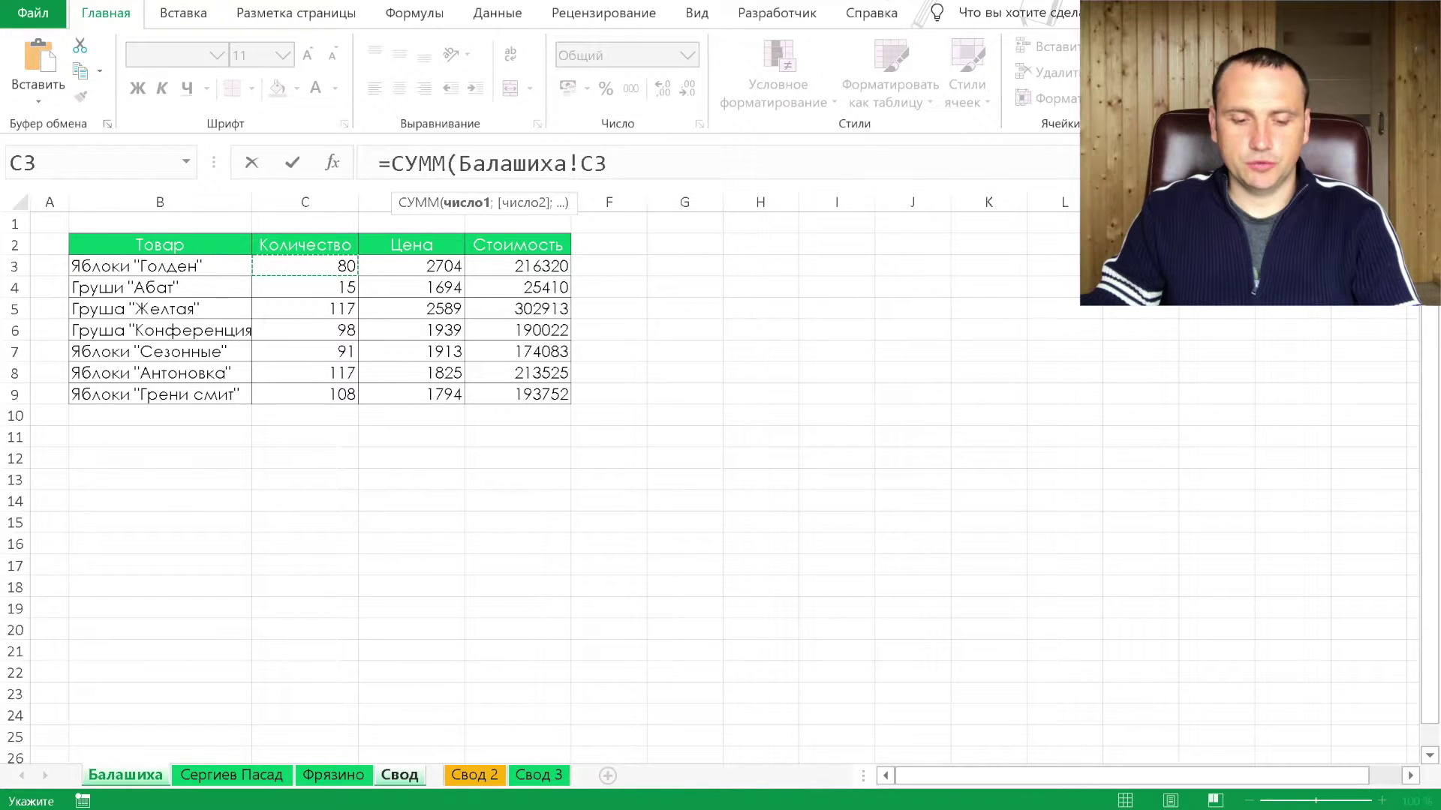
left_click(340, 781, "shift")
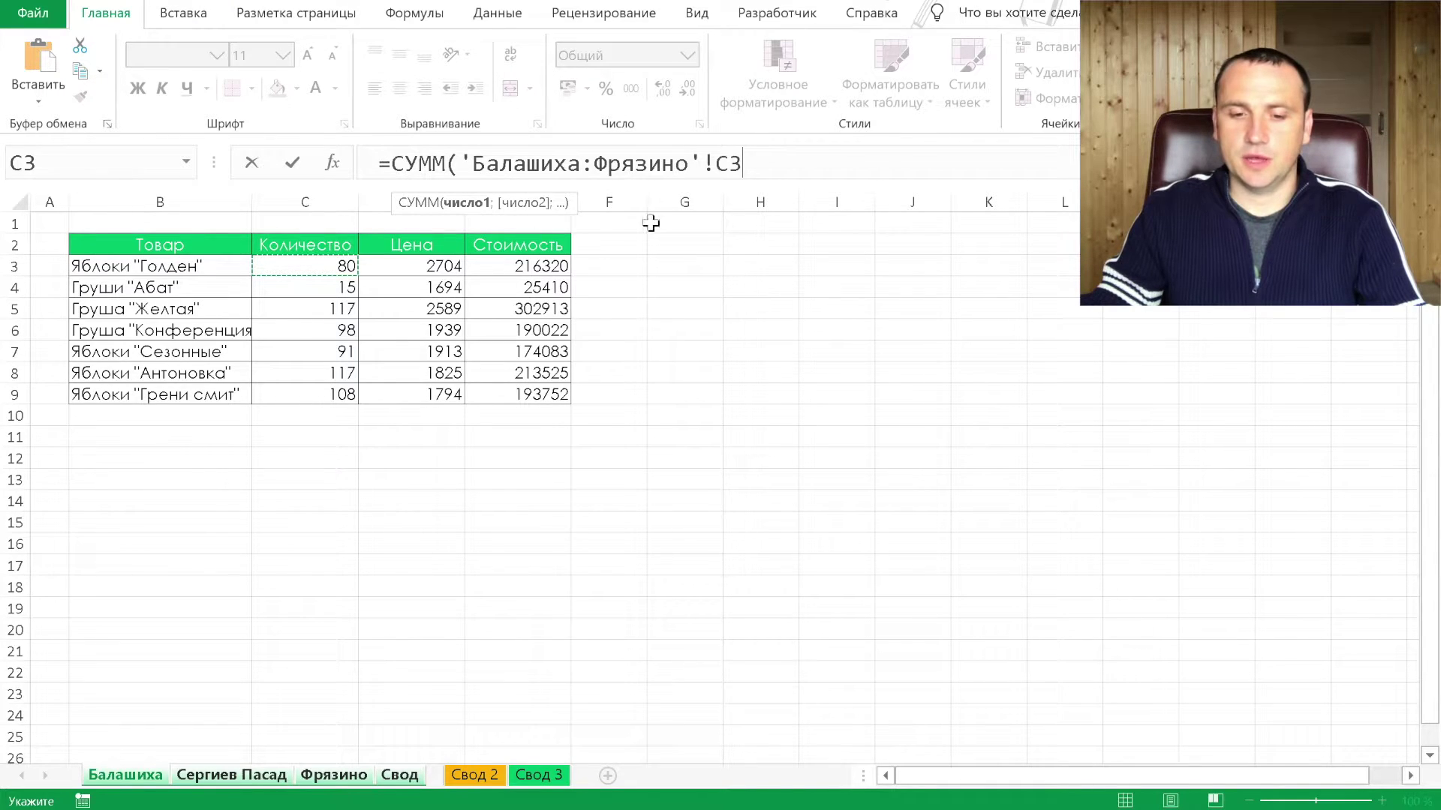
left_click(292, 163)
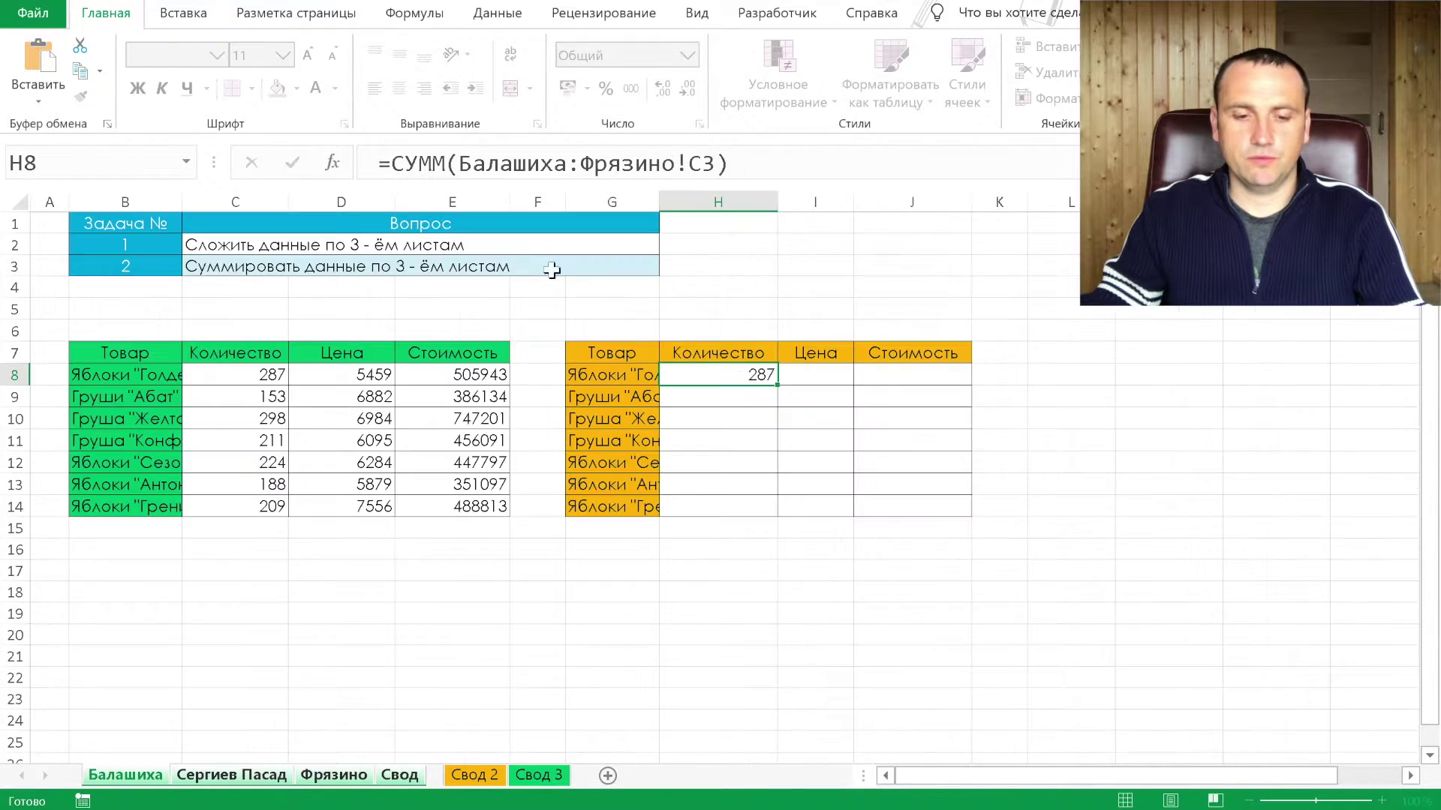
Fill the 3D-range sum through J14 and check the copied formulas
mouse_move(777, 385)
left_mouse_down()
mouse_move(761, 513)
mouse_move(938, 503)
left_mouse_up()
left_click(871, 443)
left_click(833, 419)
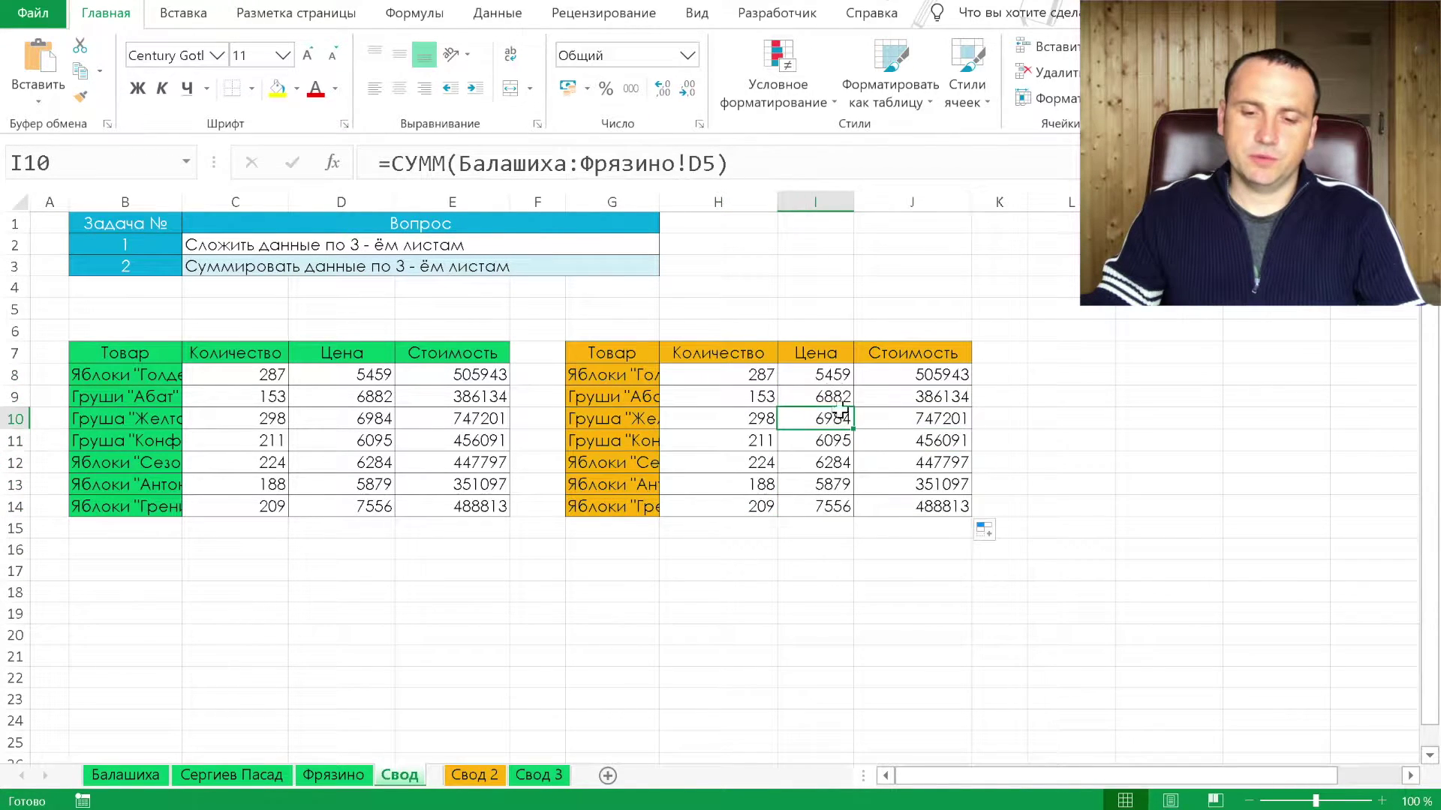
left_click(719, 377)
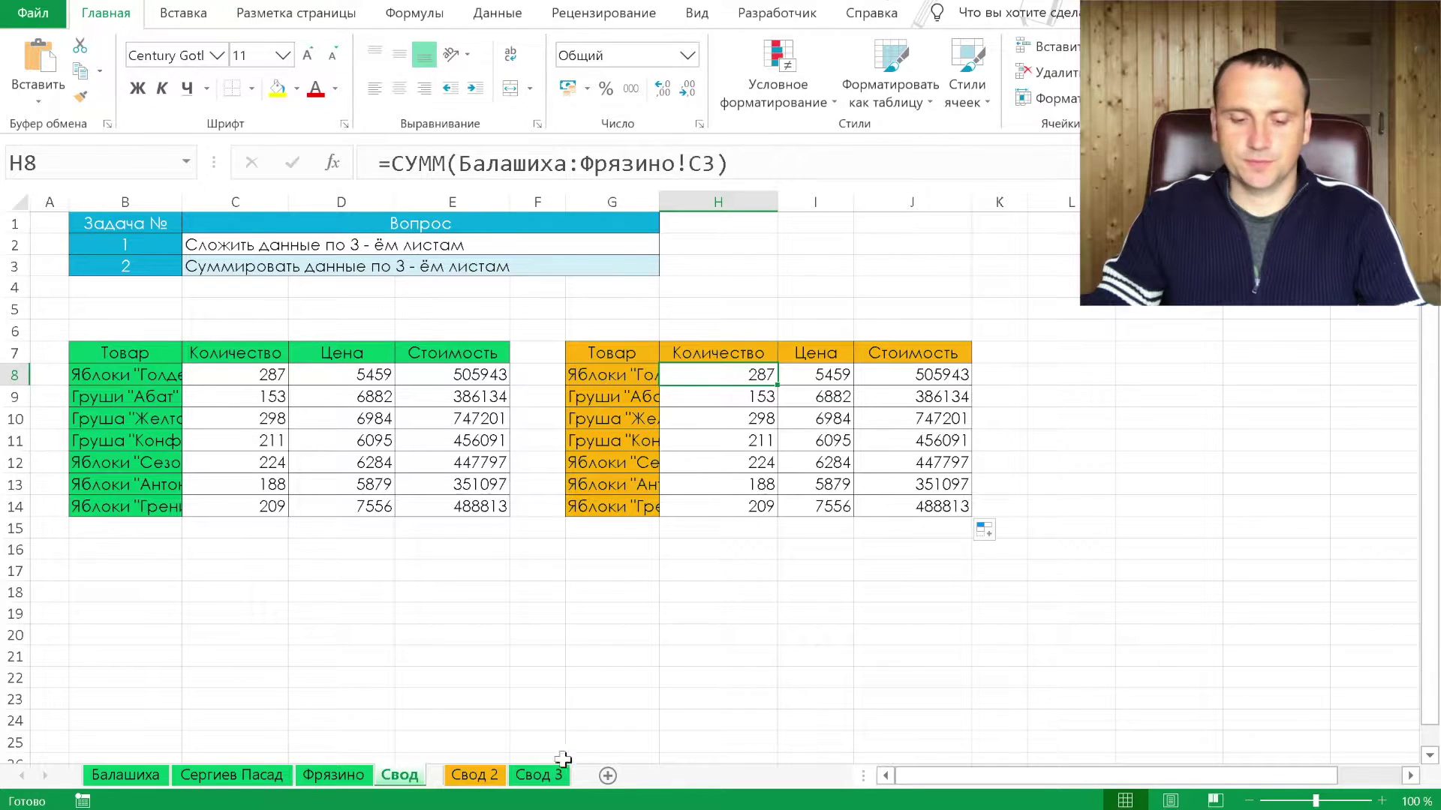
View the Консолидация данных в excel keyword on the keyword sheet, then go to Свод 2
left_click(435, 776)
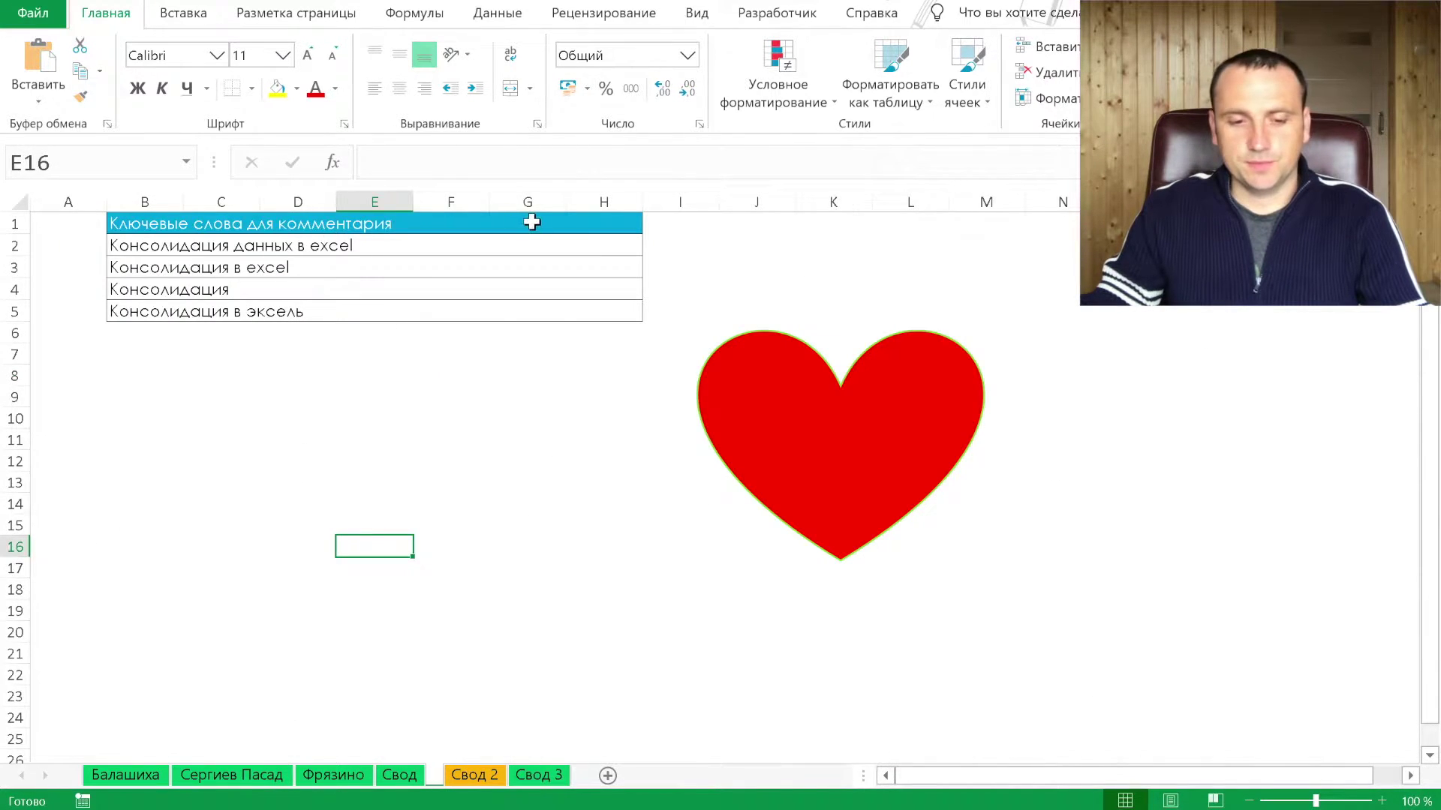
left_click(344, 248)
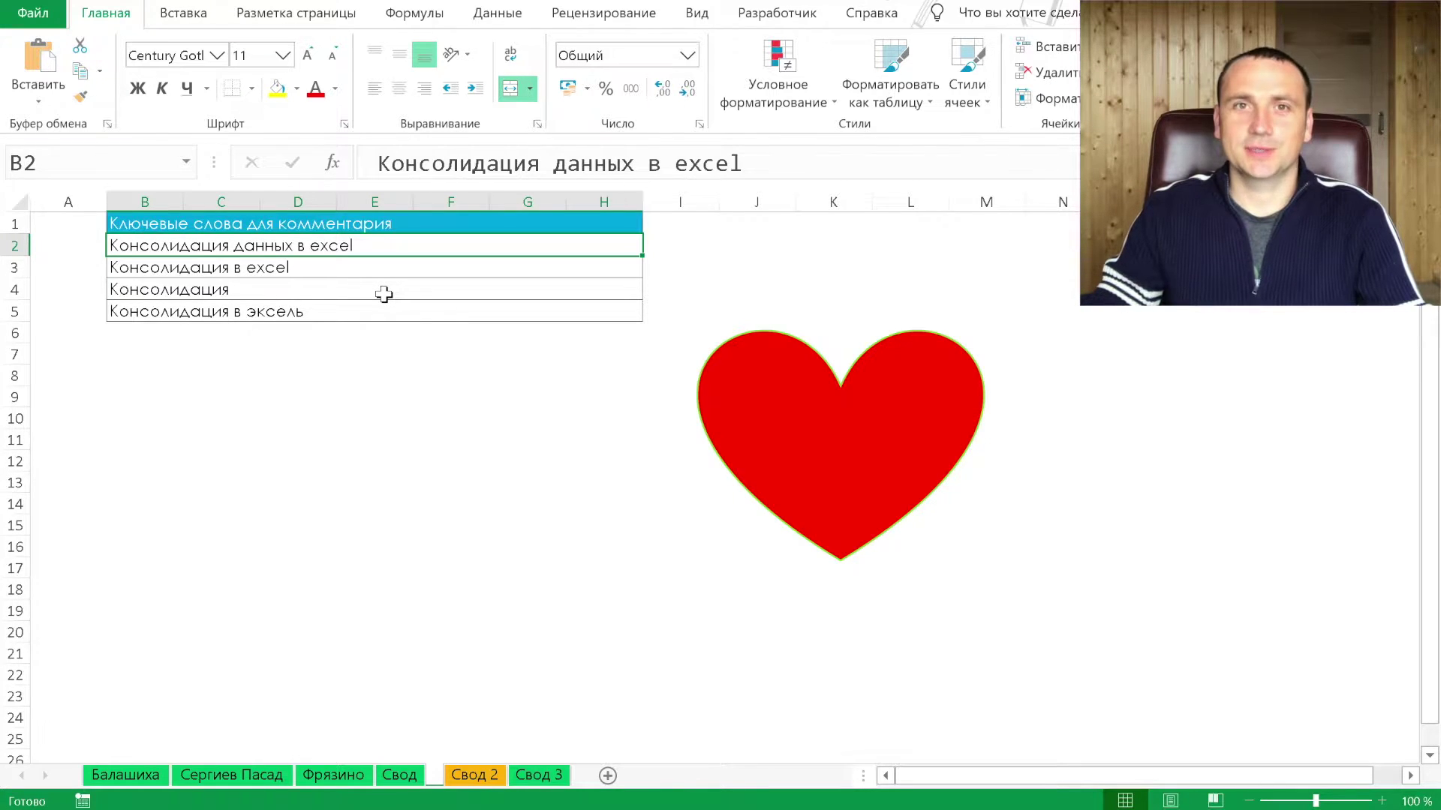
left_click(463, 777)
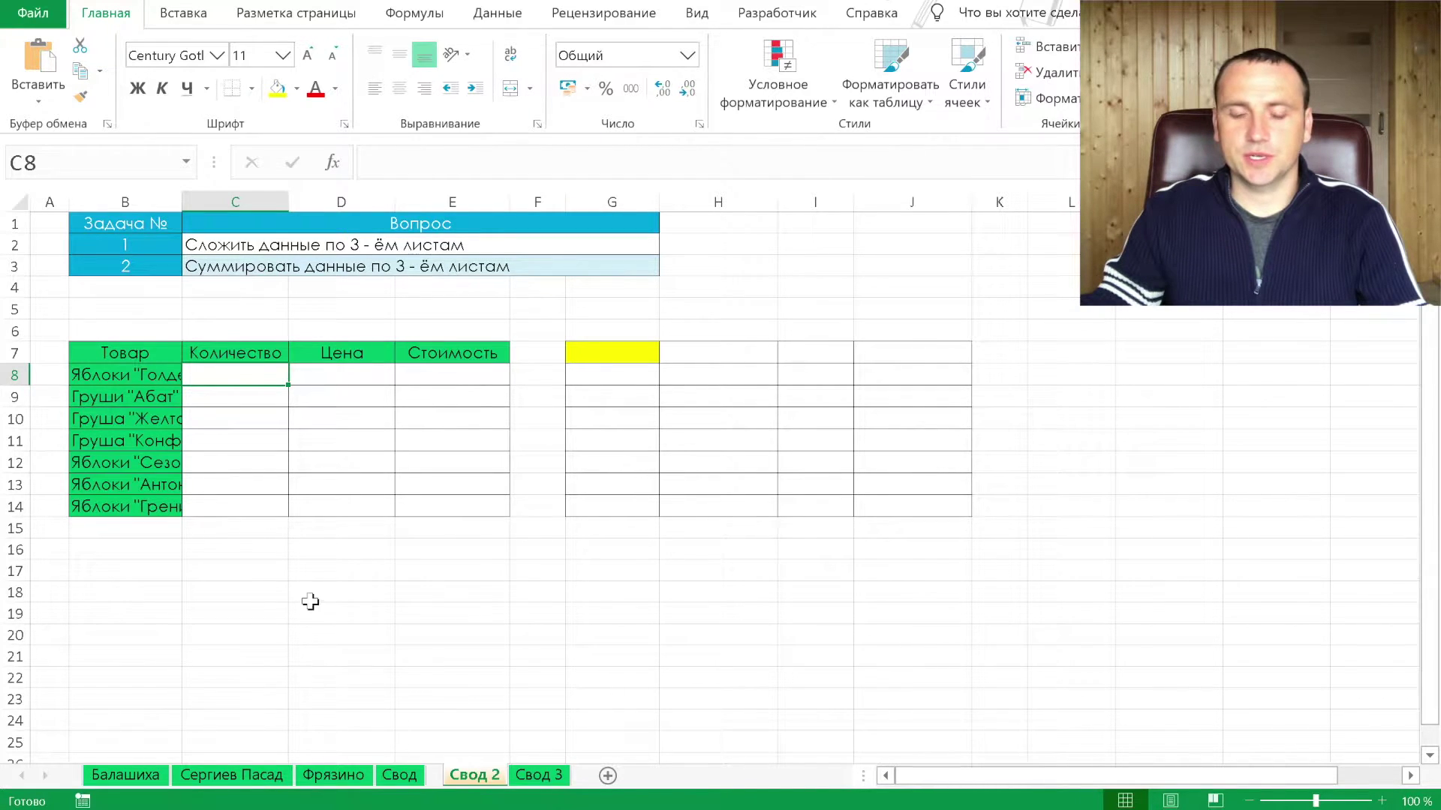
Open Консолидация for G7 and add B2:E9 from Балашиха, Сергиев Пасад and Фрязино
left_click(497, 12)
left_click(612, 352)
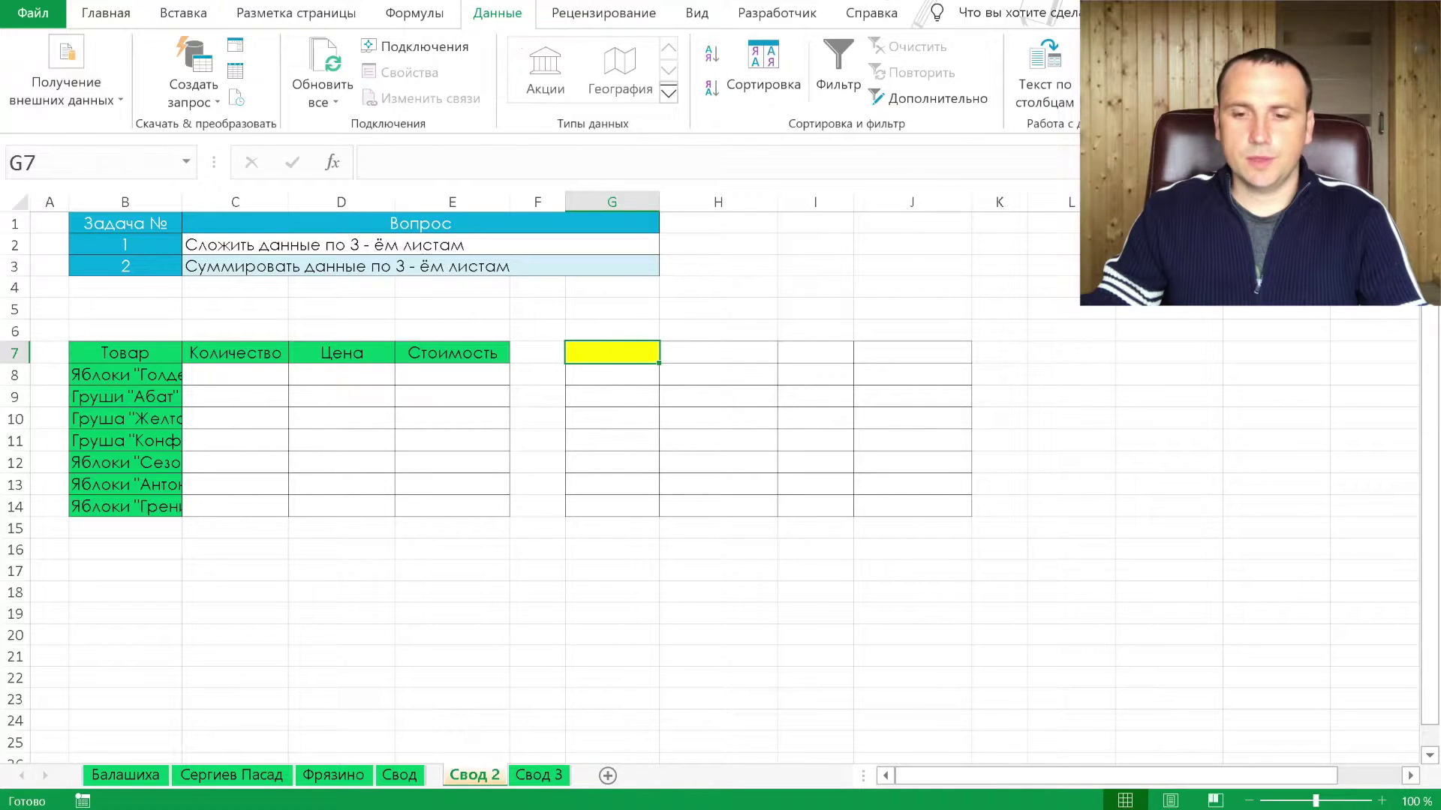
left_click(1118, 46)
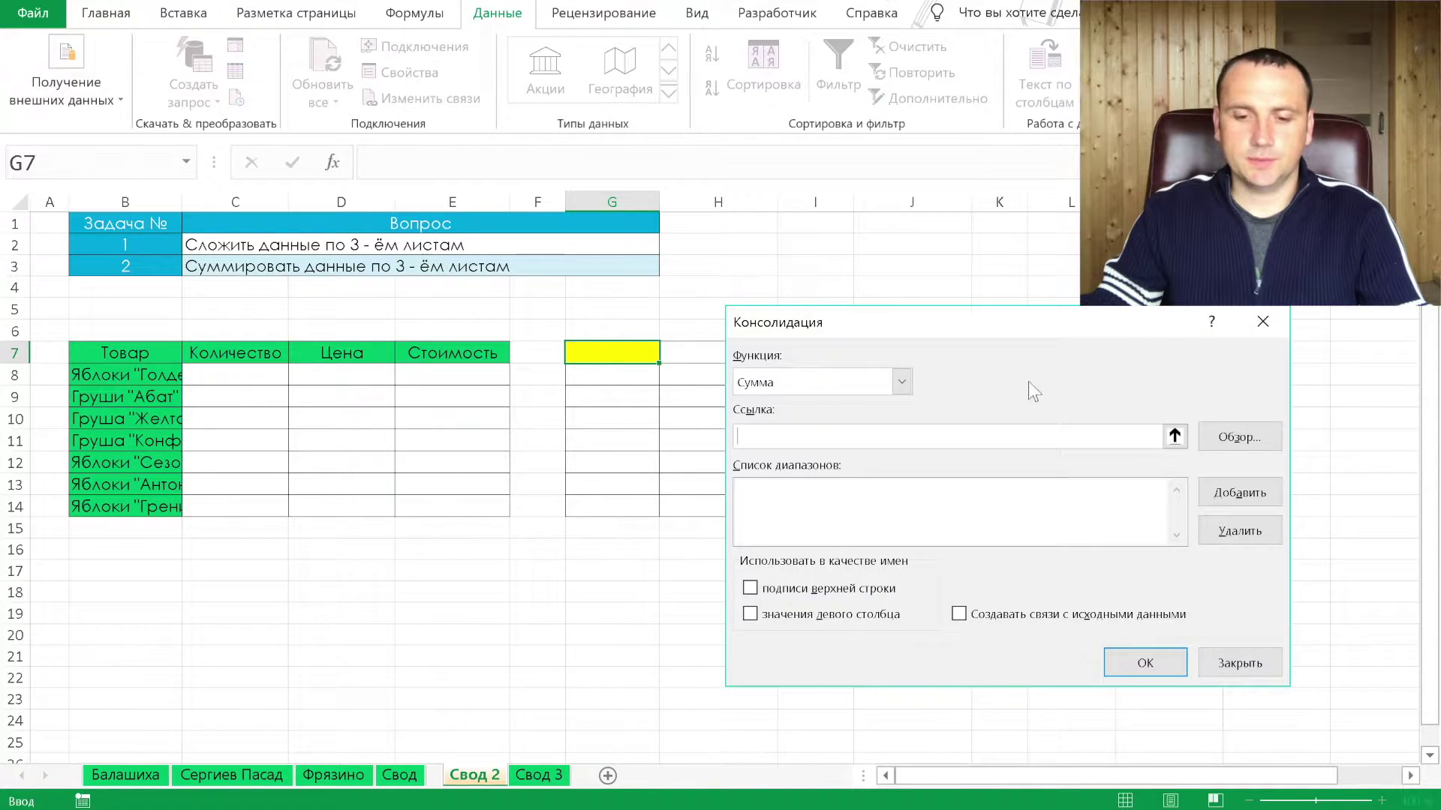
left_click(125, 775)
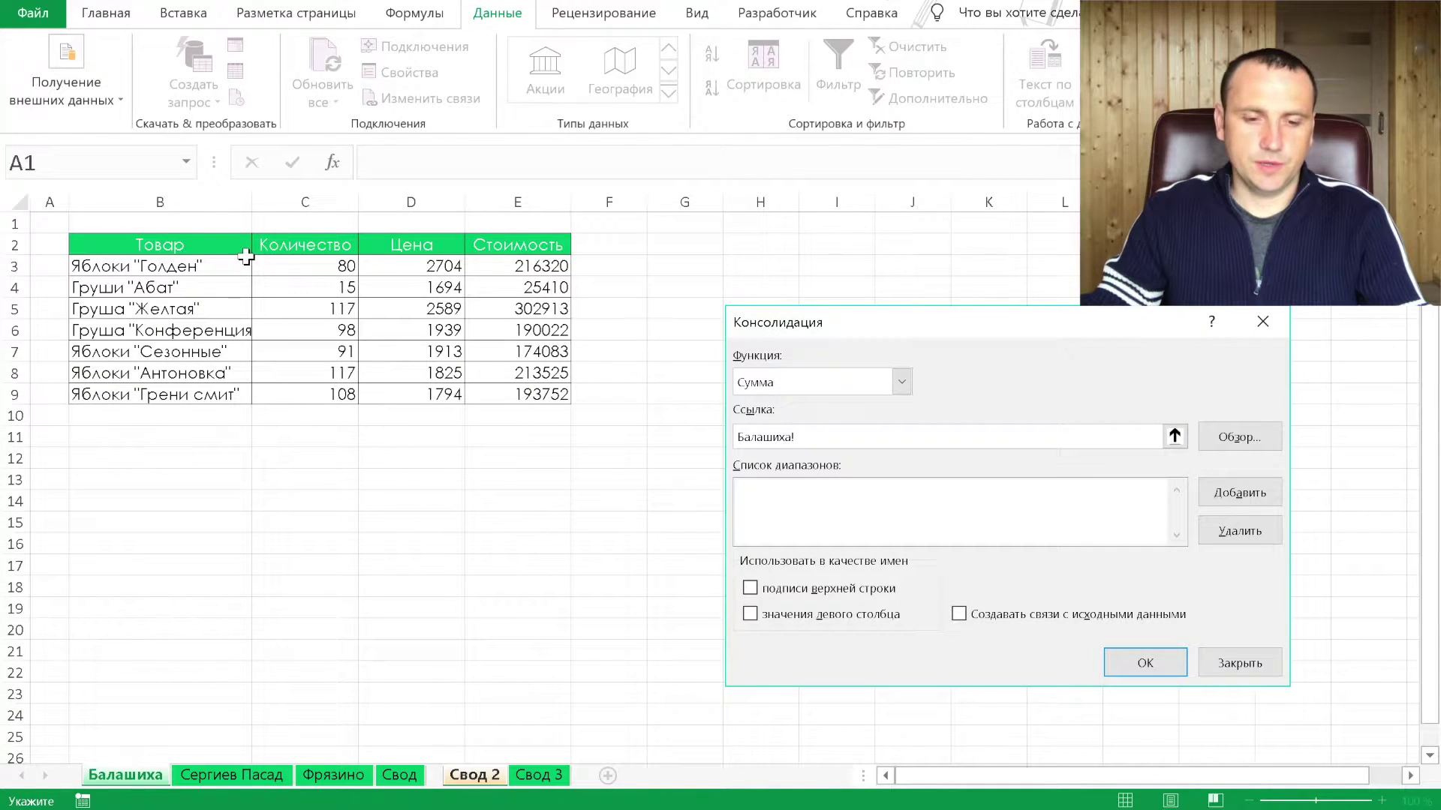
left_click_drag(193, 243, 541, 387)
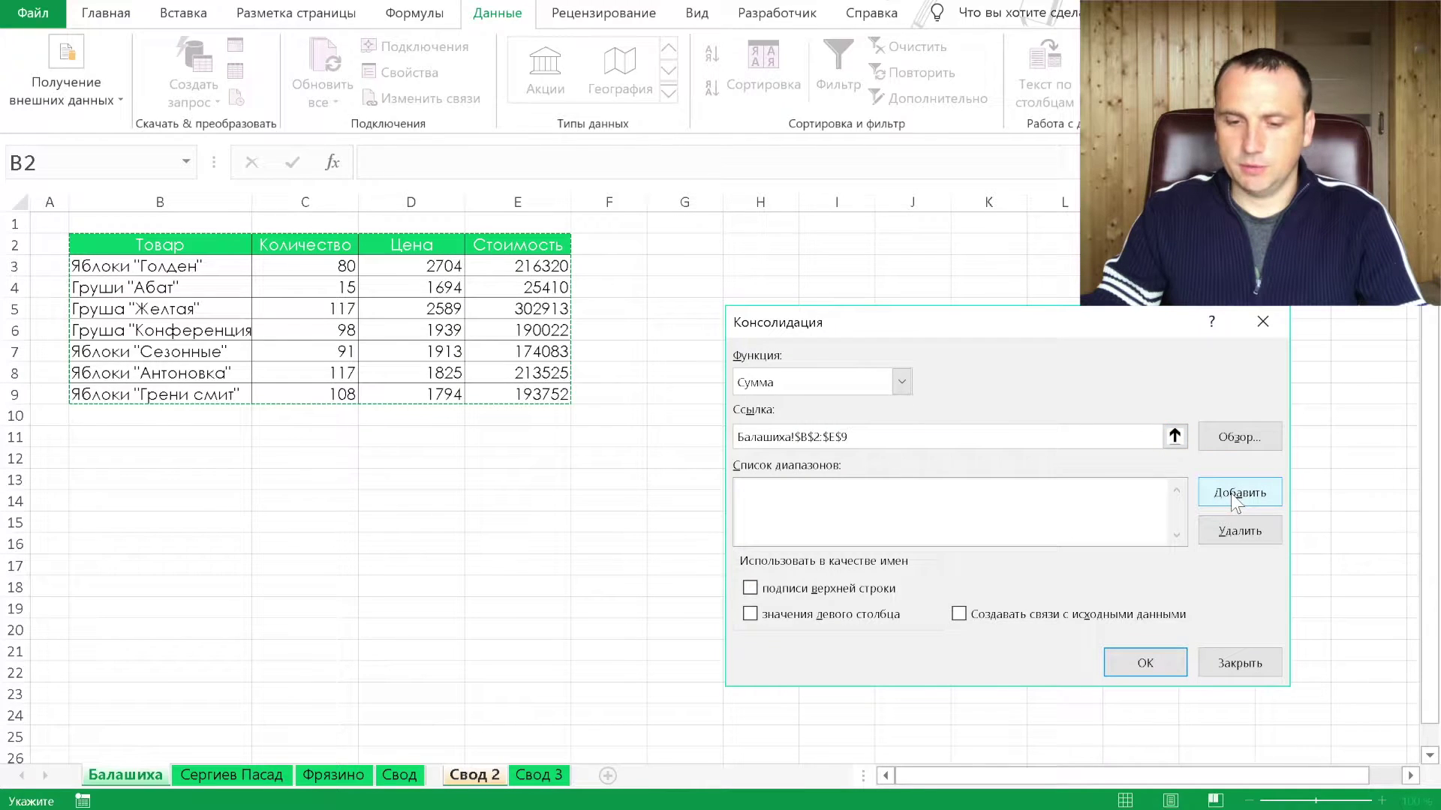
left_click(1237, 495)
left_click(231, 774)
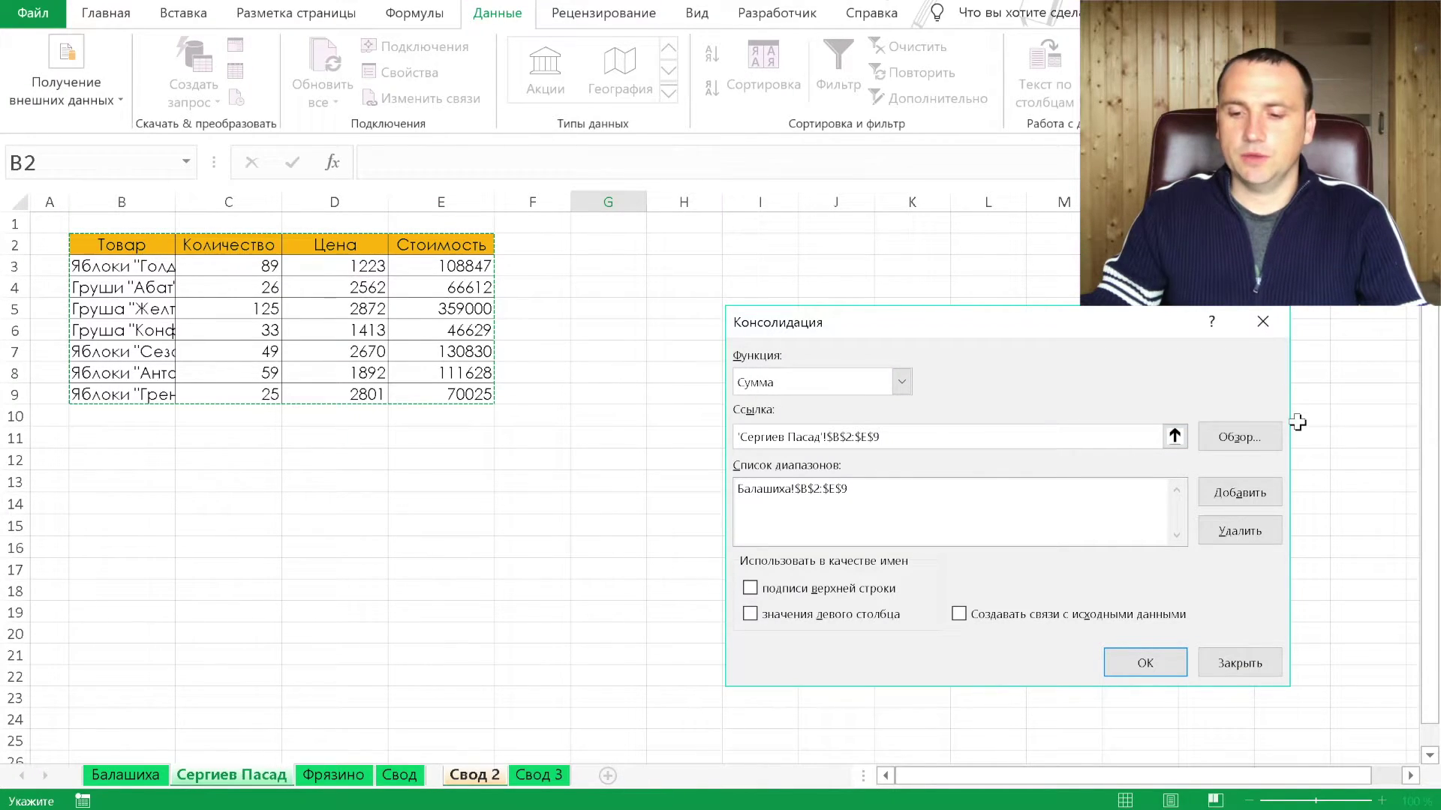
left_click(1235, 493)
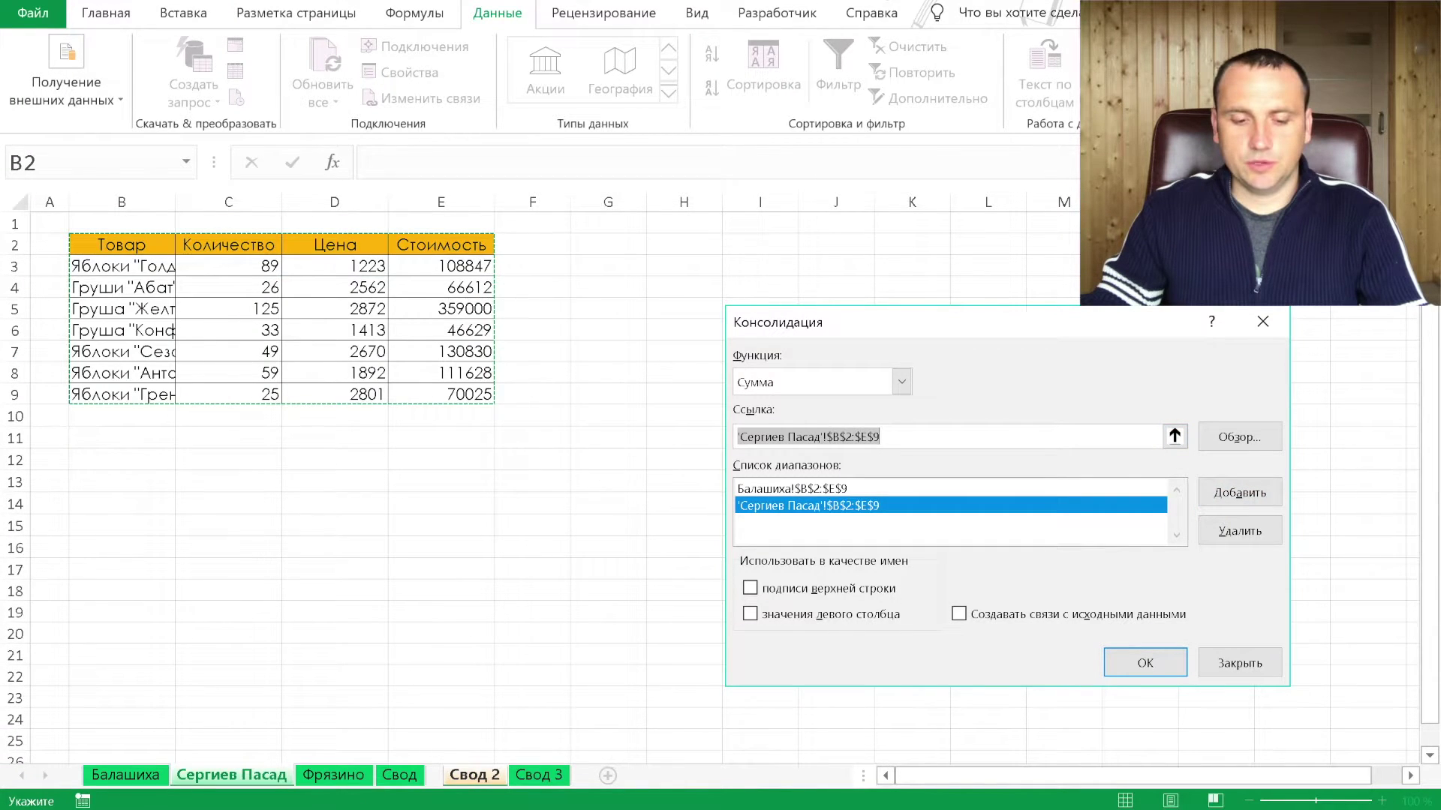
left_click(347, 778)
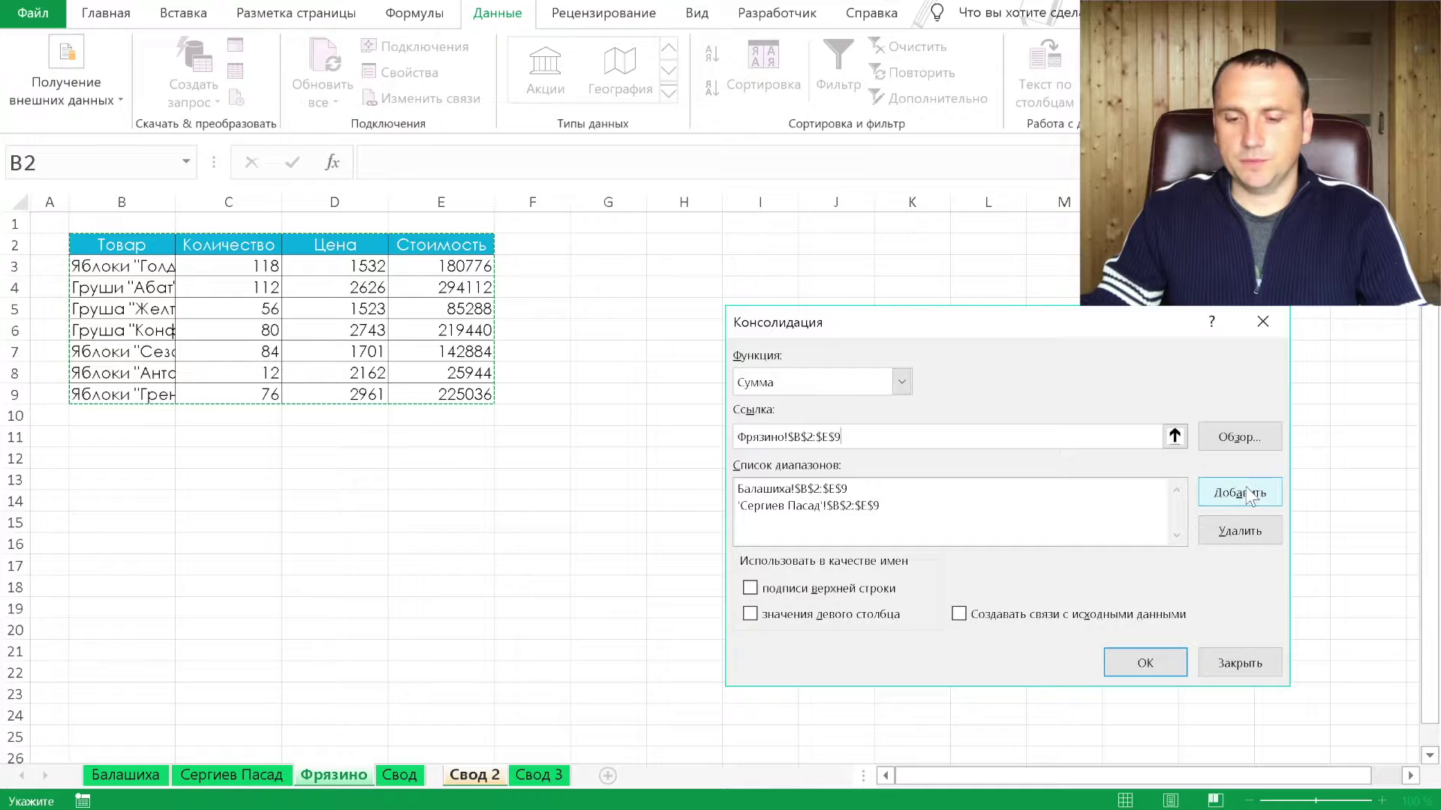
left_click(1252, 492)
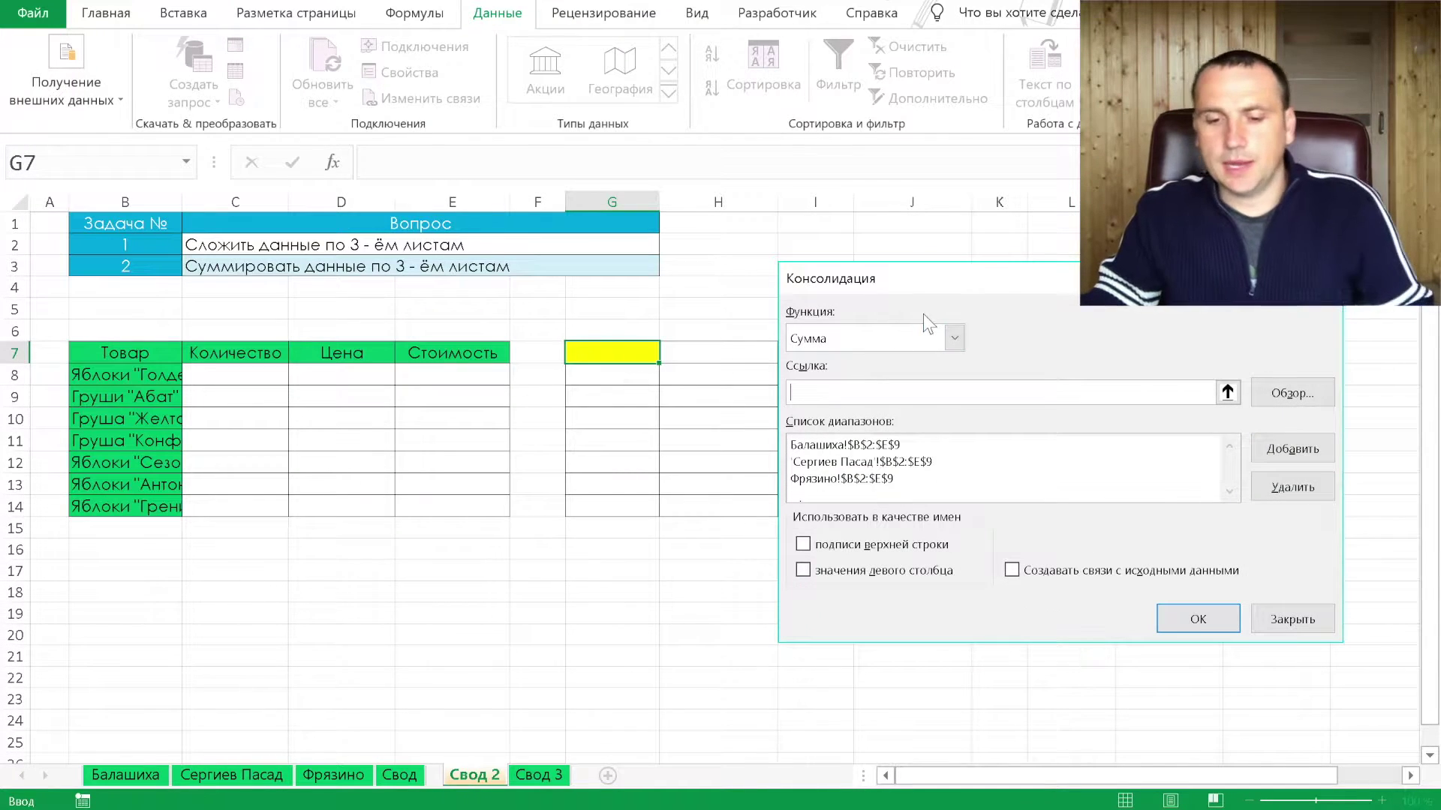
Keep Сумма as the function; tick top-row labels, left-column labels and links to source data
left_click(928, 341)
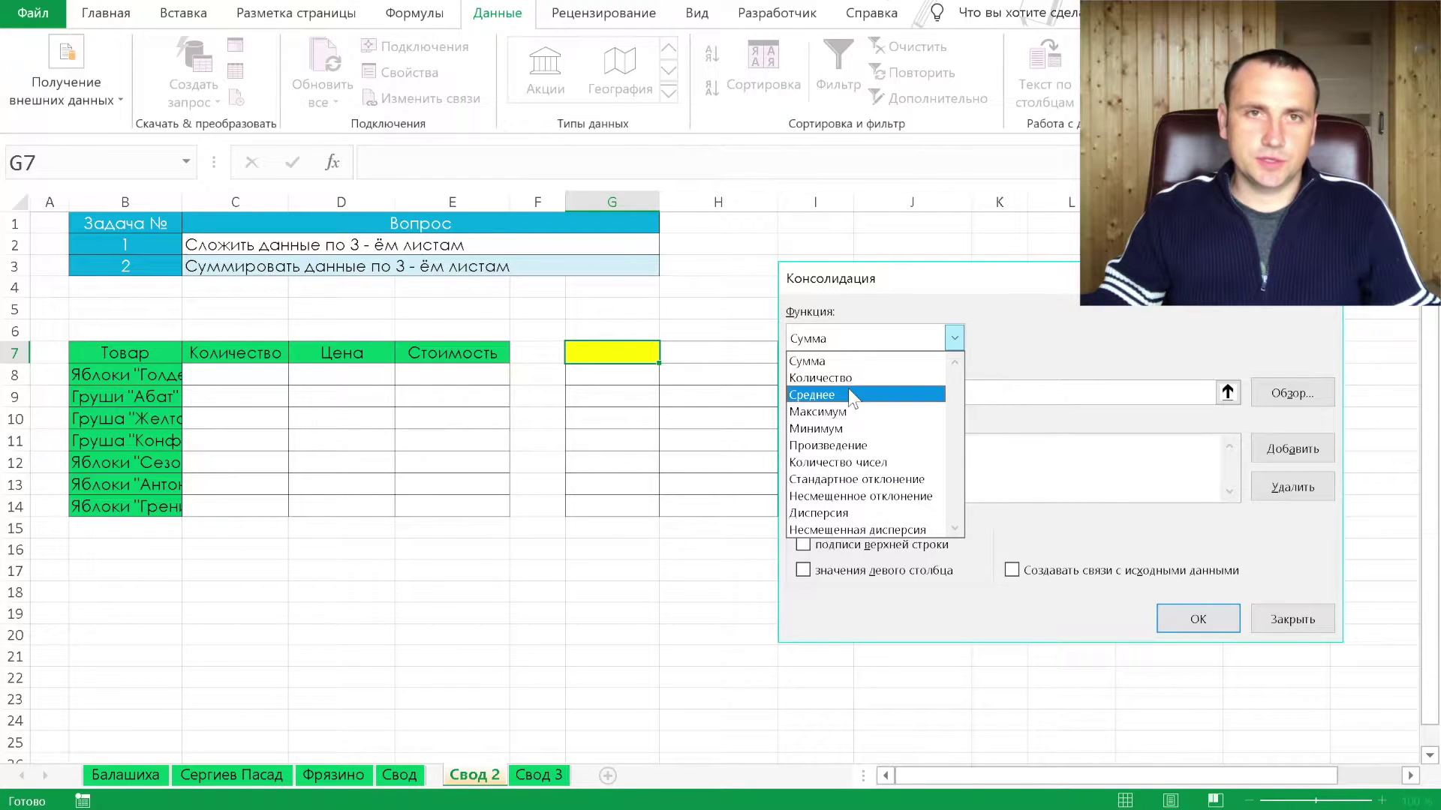
left_click(855, 361)
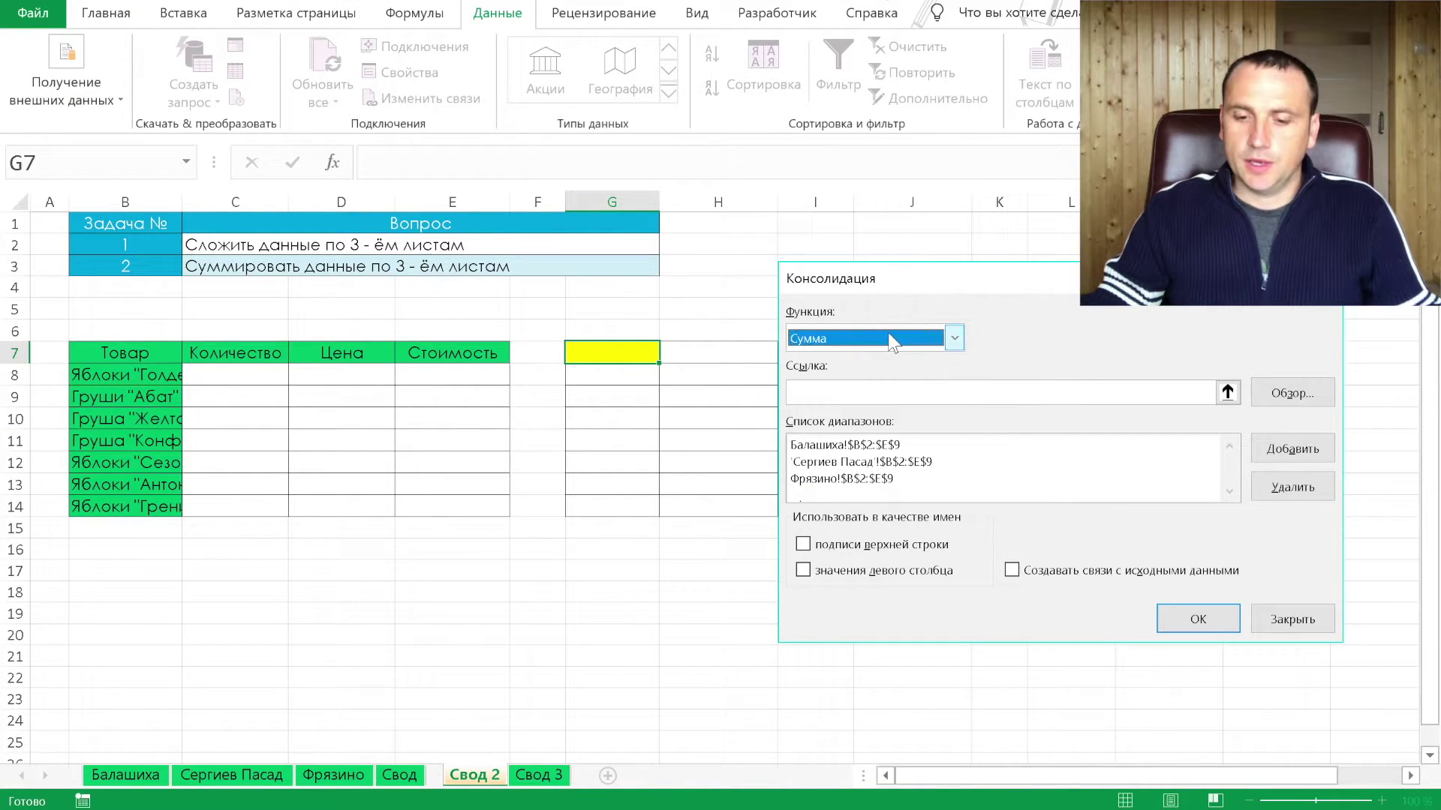
left_click(842, 545)
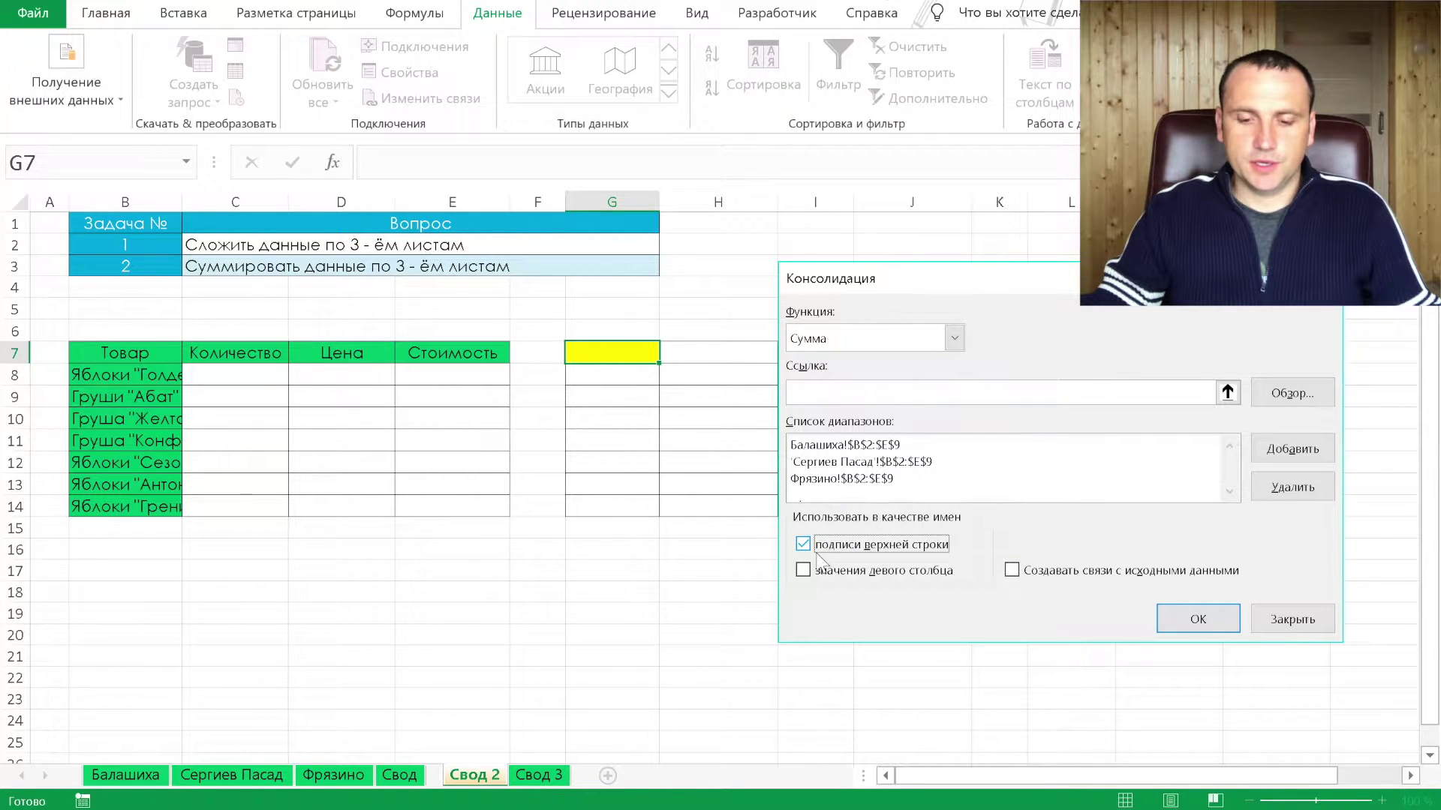
left_click(869, 572)
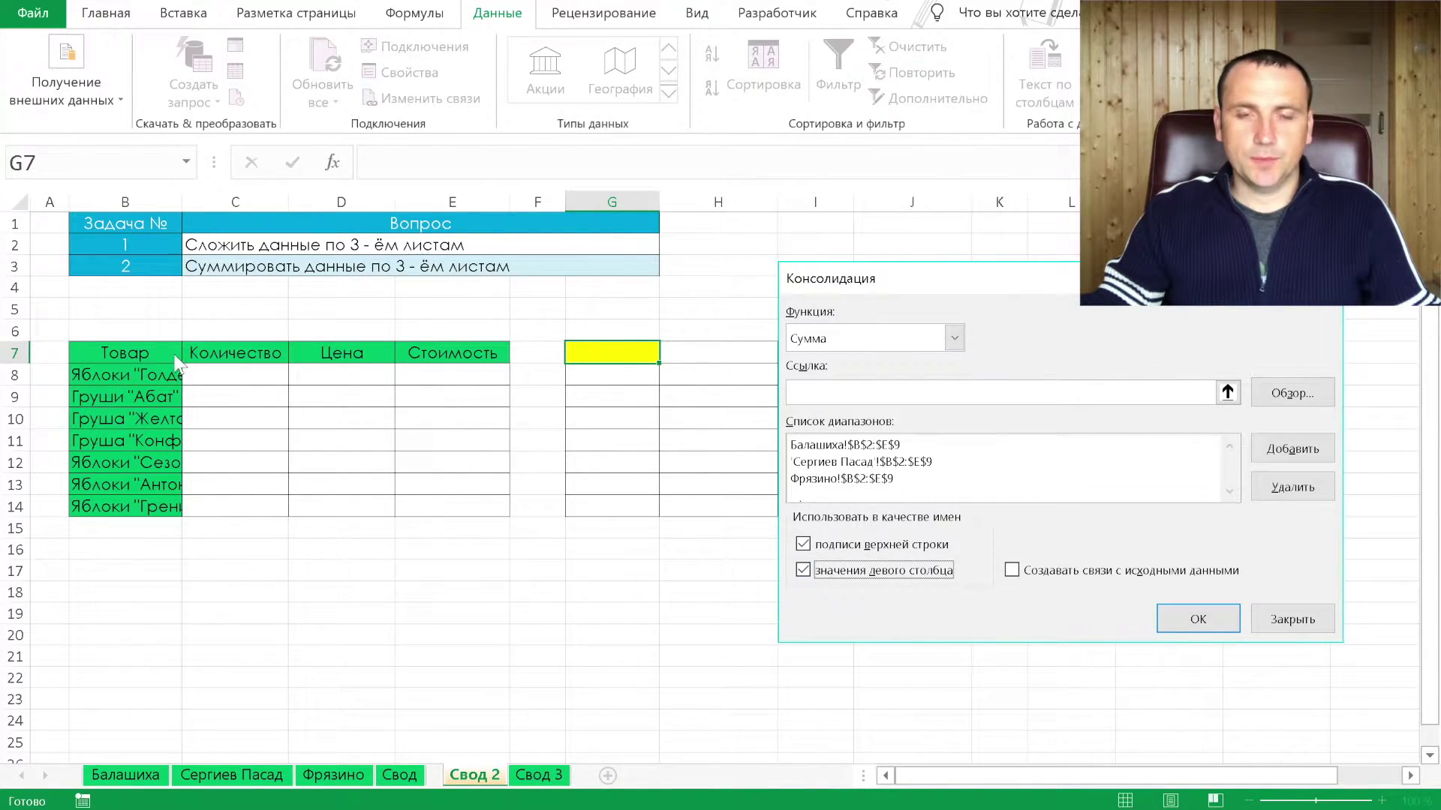
left_click(1011, 572)
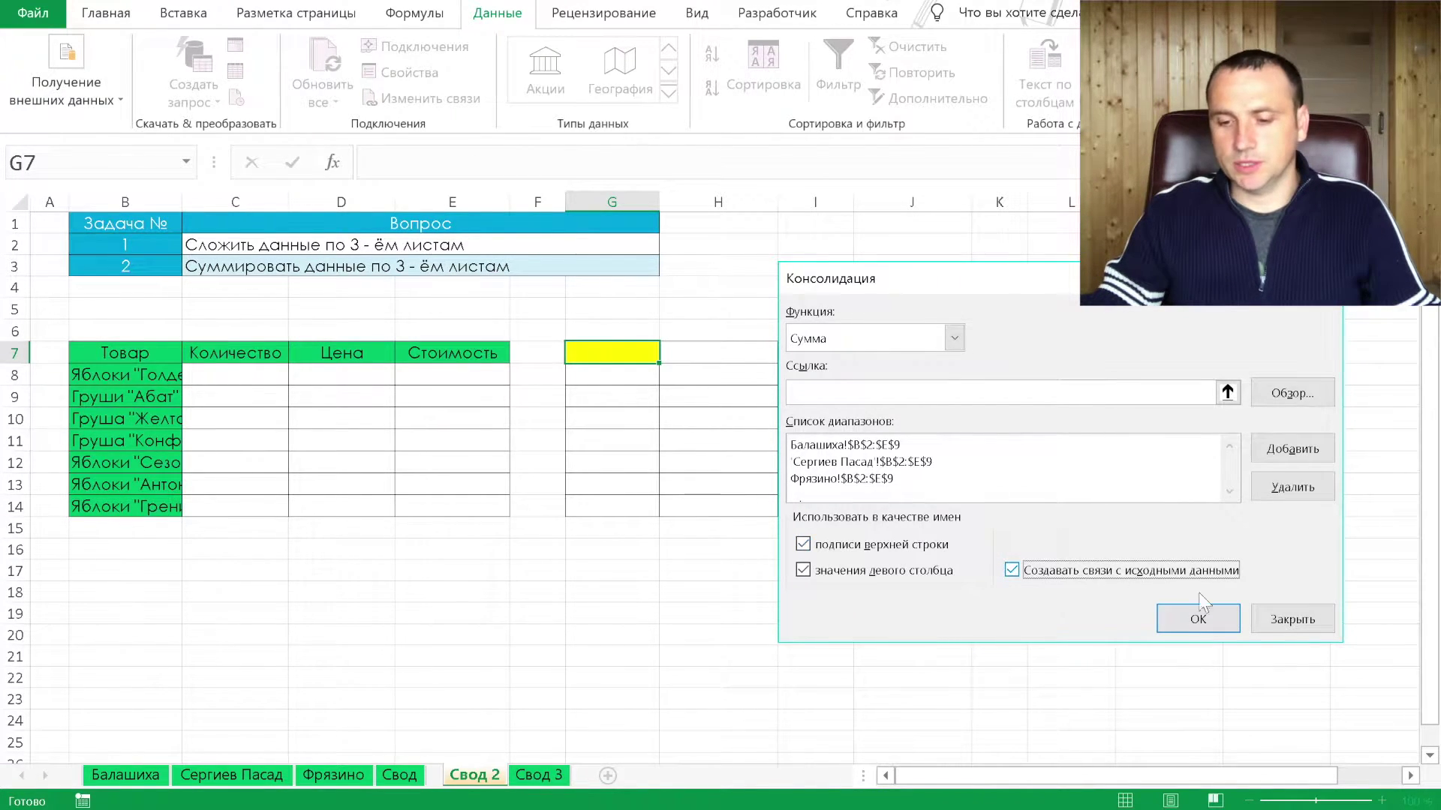
Run the consolidation, expand the first product and widen column H to read source labels
left_click(1204, 624)
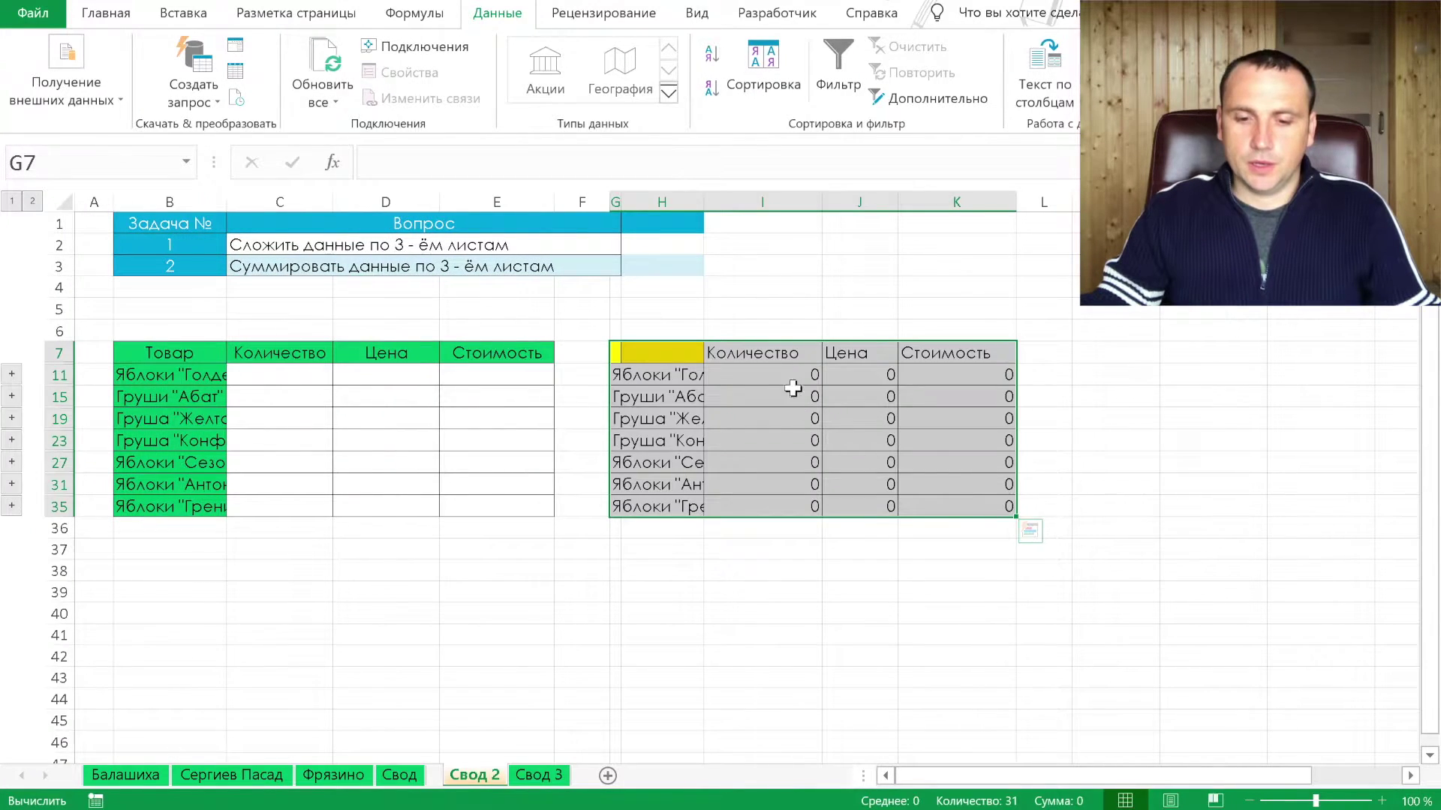
left_click(11, 374)
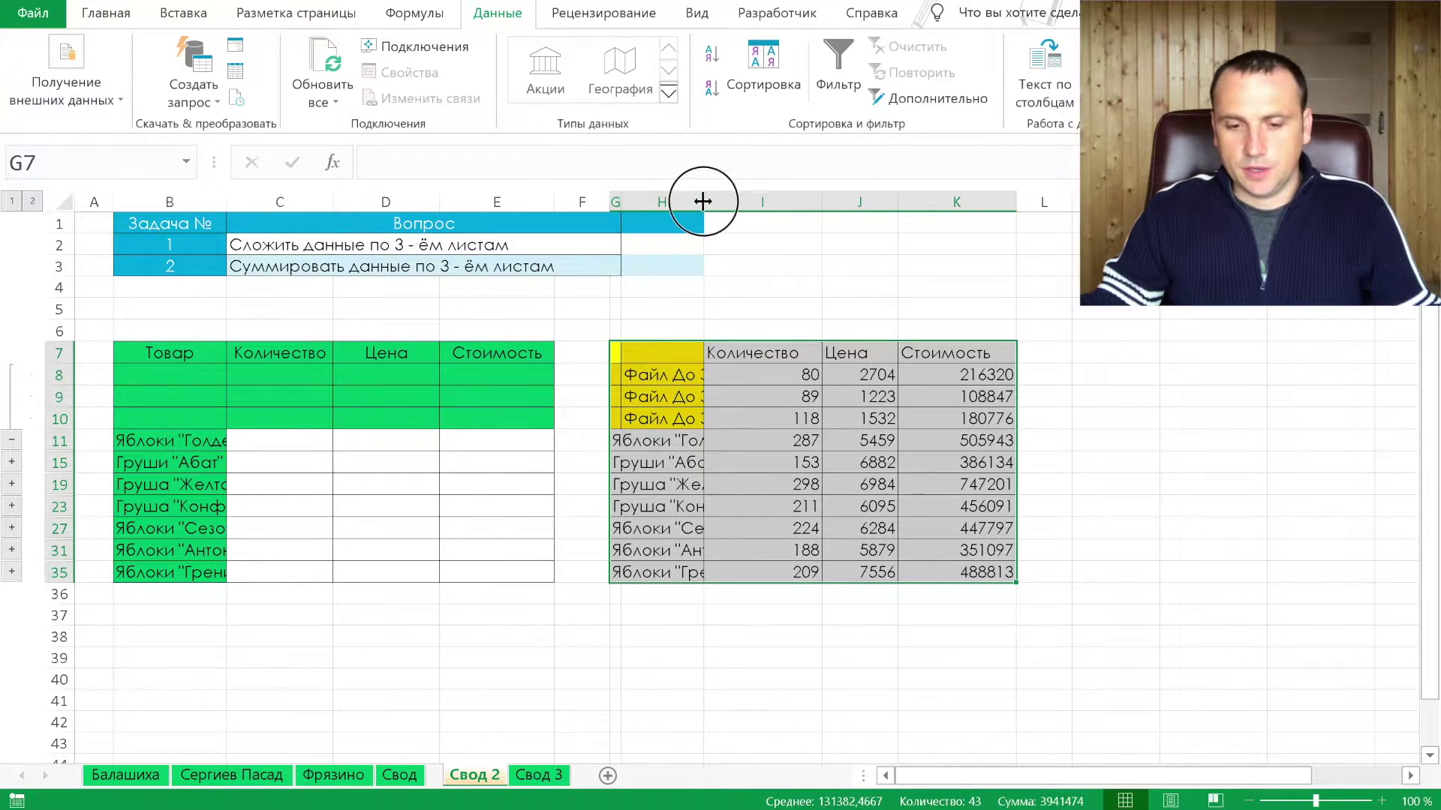
left_click_drag(703, 202, 841, 202)
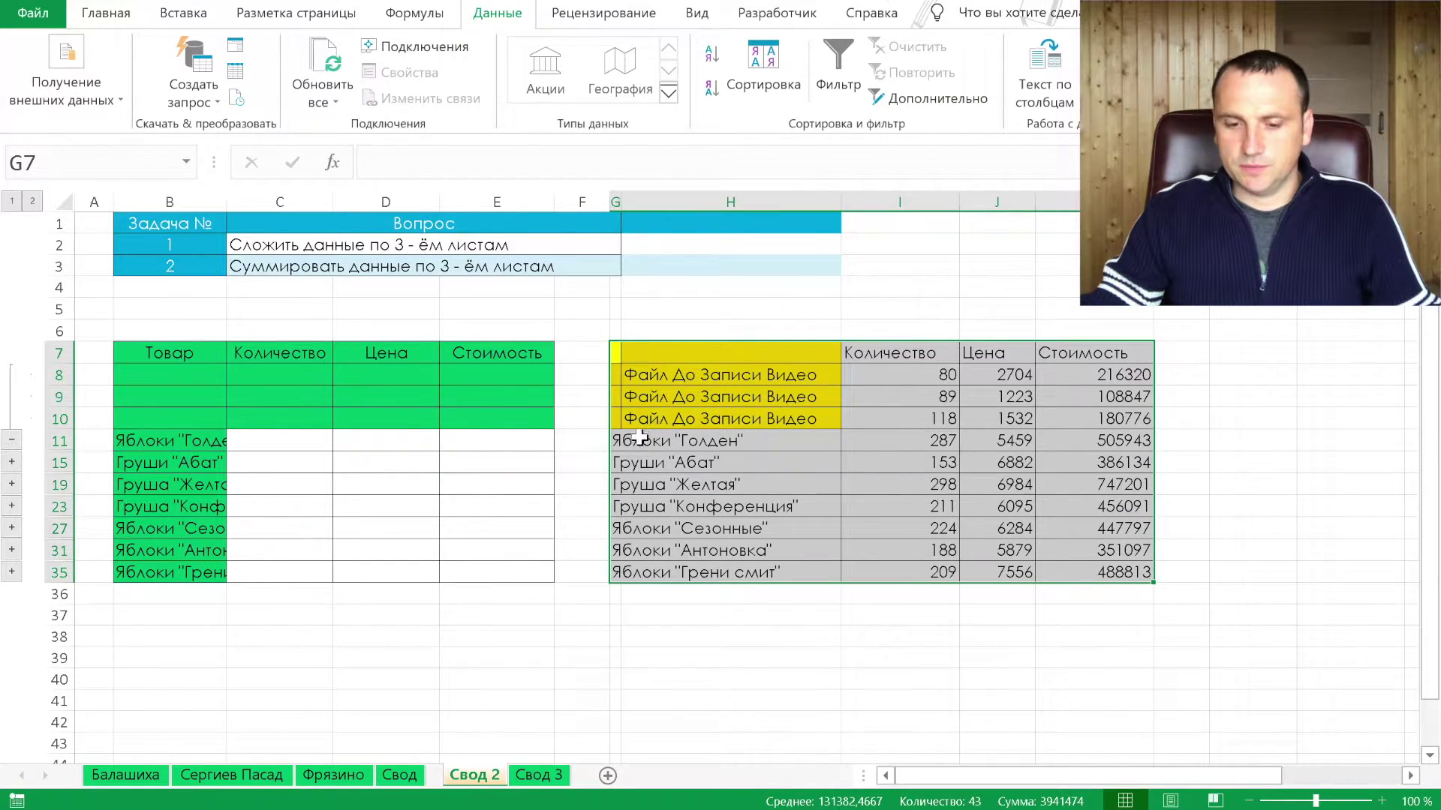
left_click(700, 442)
left_click(776, 372)
left_click(785, 396)
left_click(795, 419)
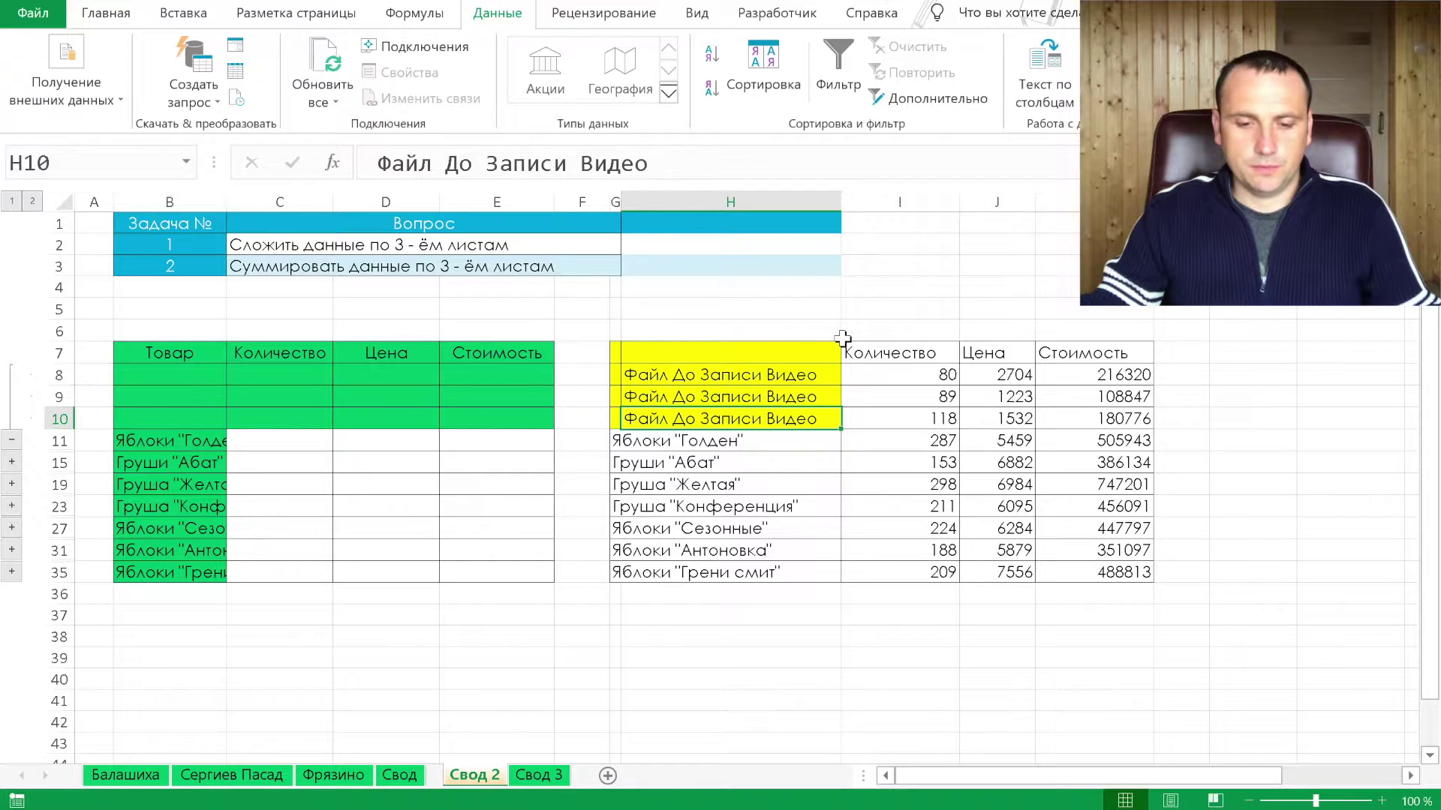
Add a new sheet Лист1 placed between Свод 2 and Свод 3
left_click(608, 776)
left_click_drag(608, 776, 534, 783)
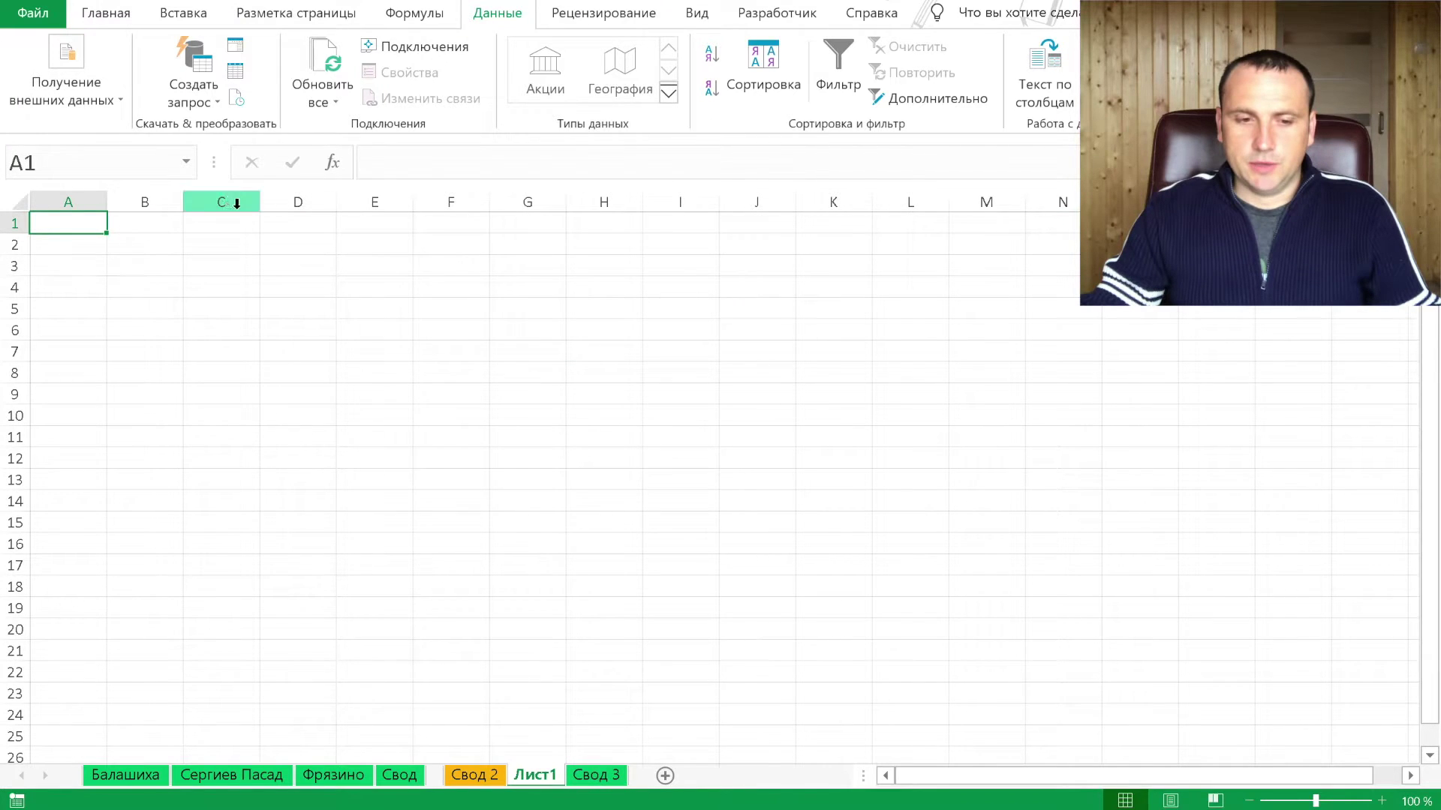
left_click(492, 779)
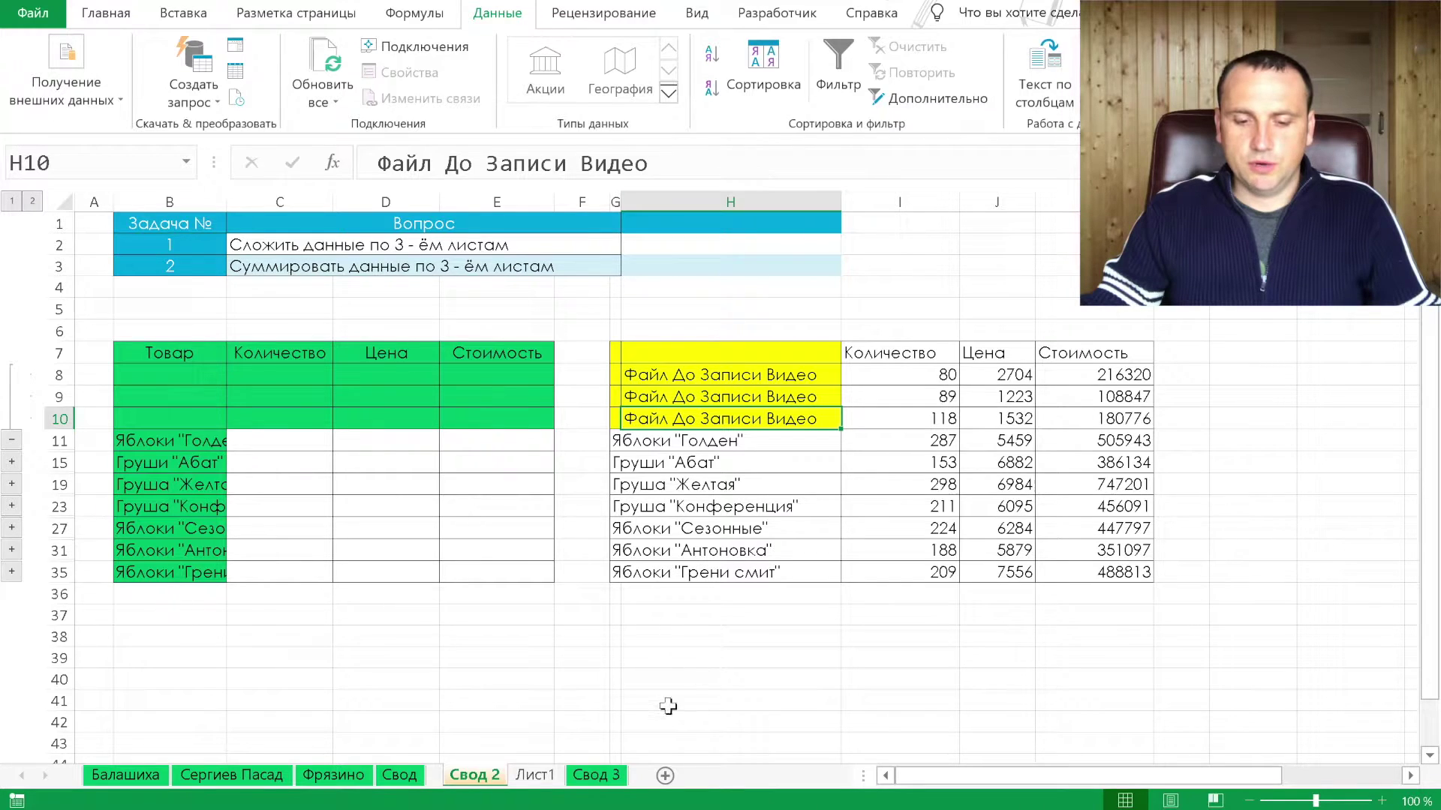
left_click(534, 779)
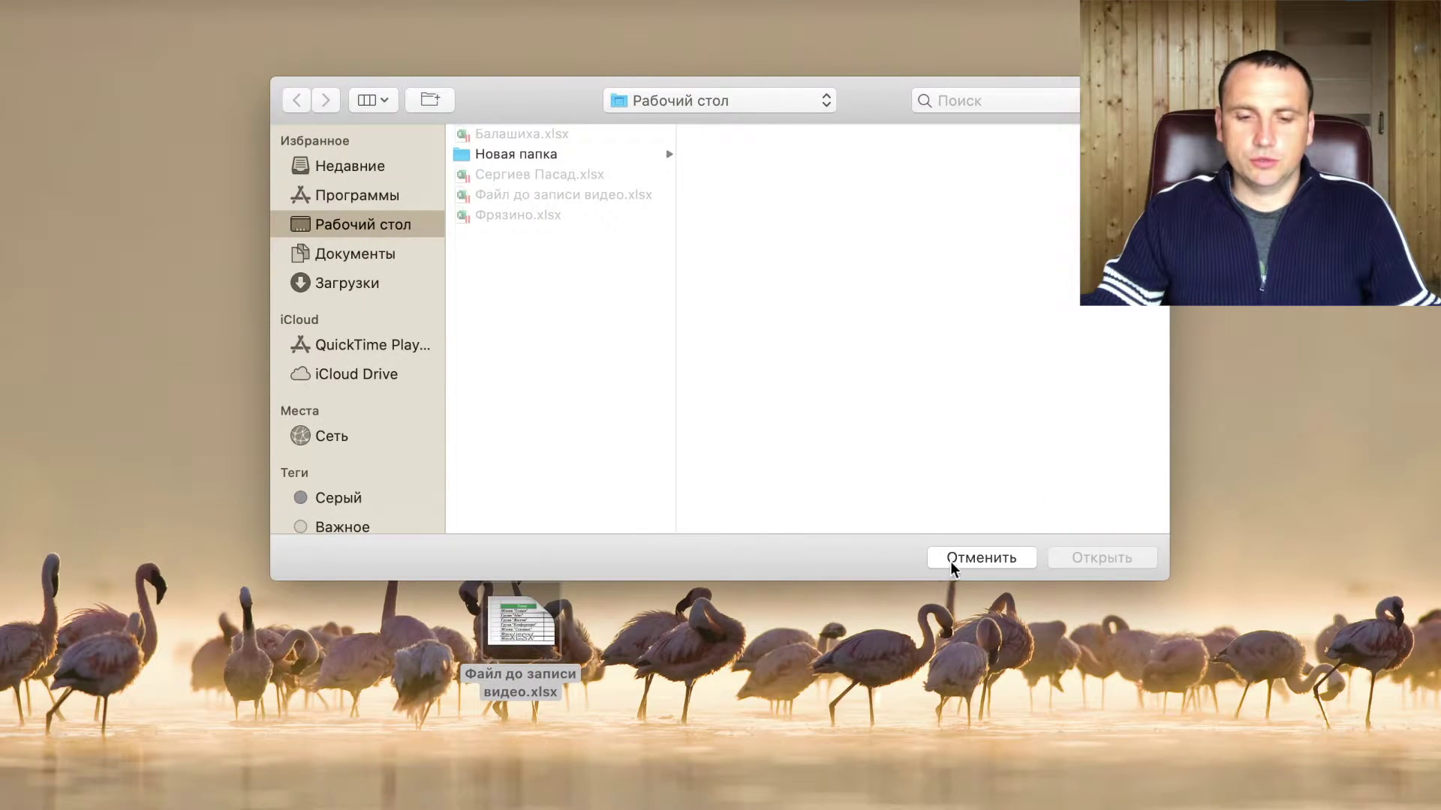
Open the Балашиха, Сергиев Пасад and Фрязино workbooks from the desktop and pick C4 on Лист1
left_click(952, 559)
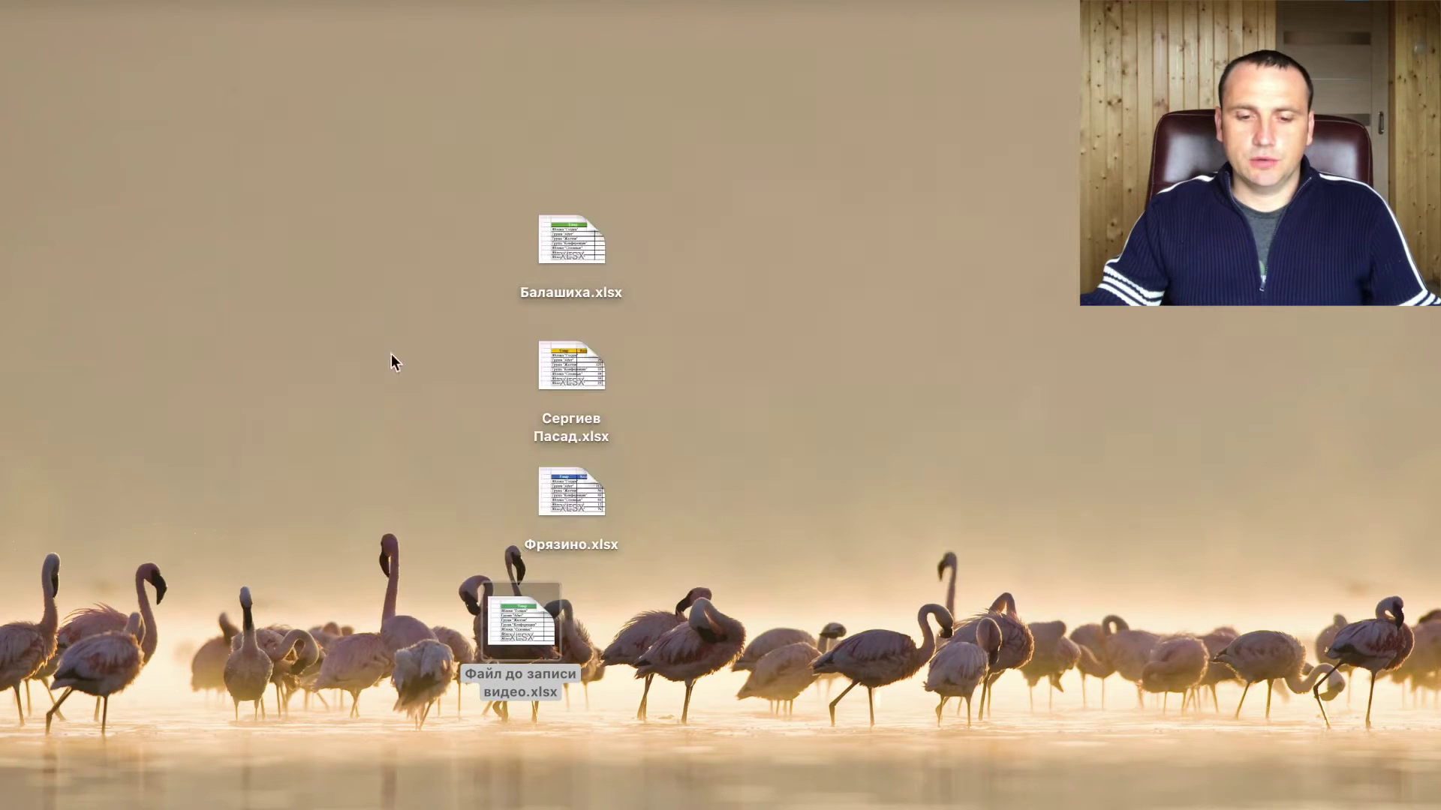
left_click_drag(447, 218, 601, 508)
right_click(601, 509)
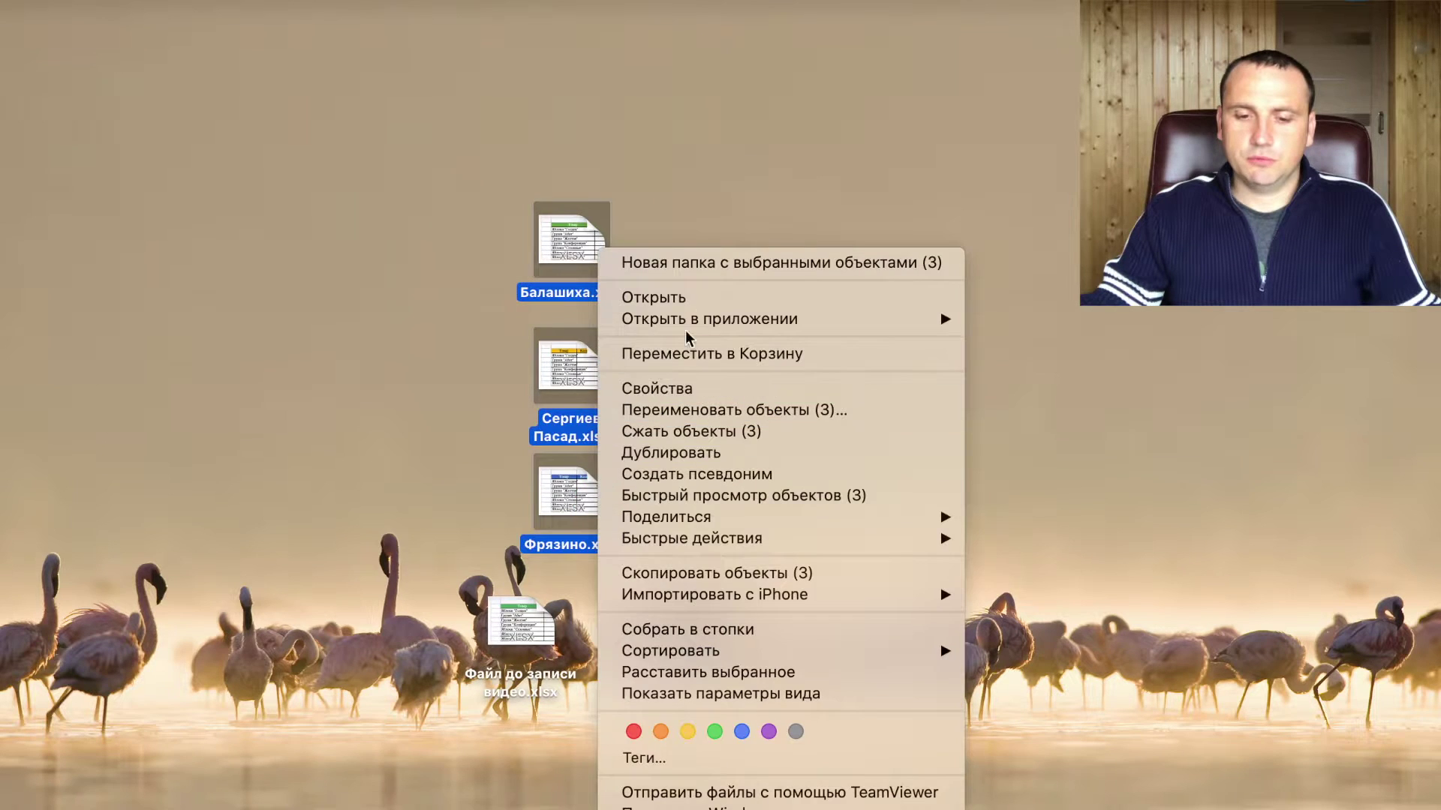
left_click(704, 292)
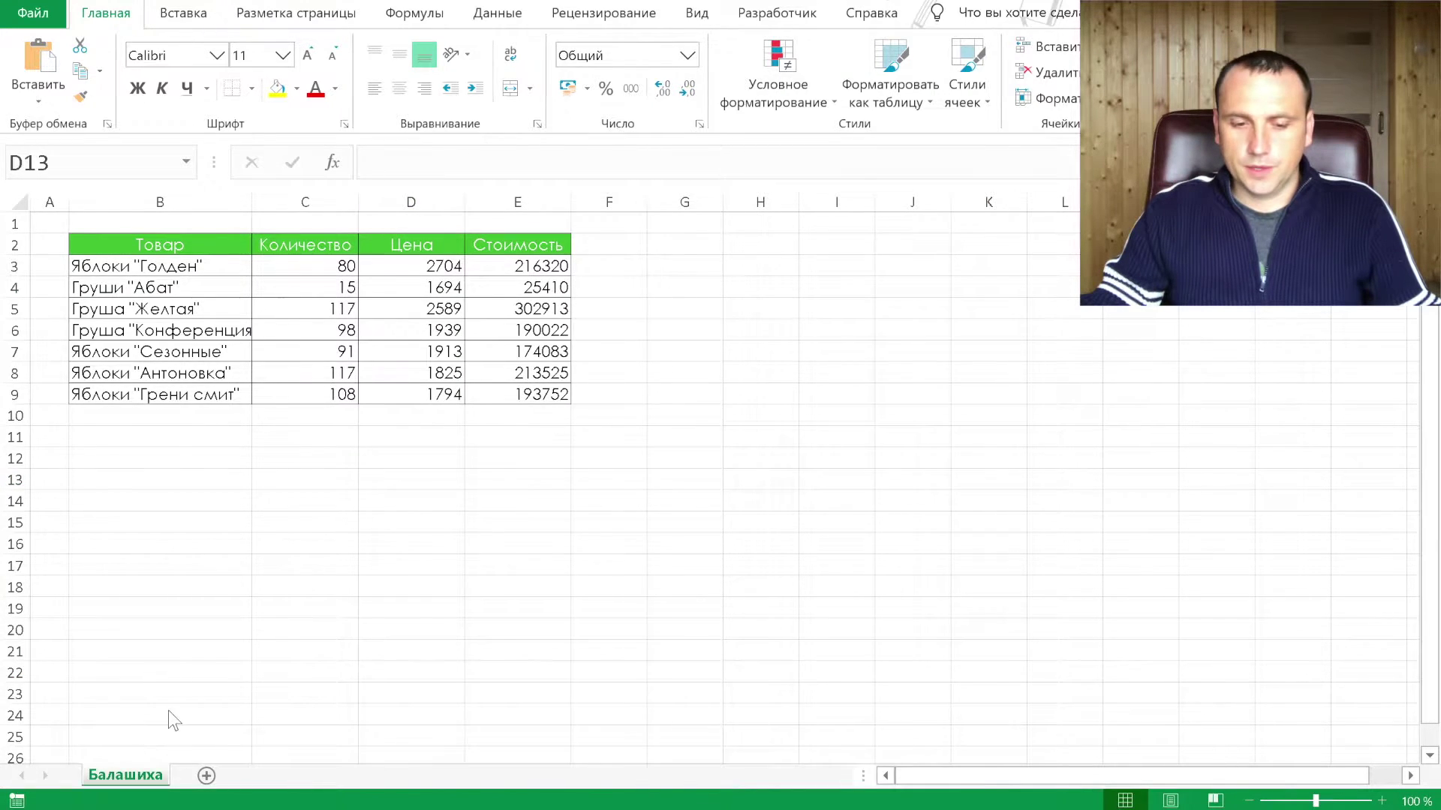
left_click(201, 295)
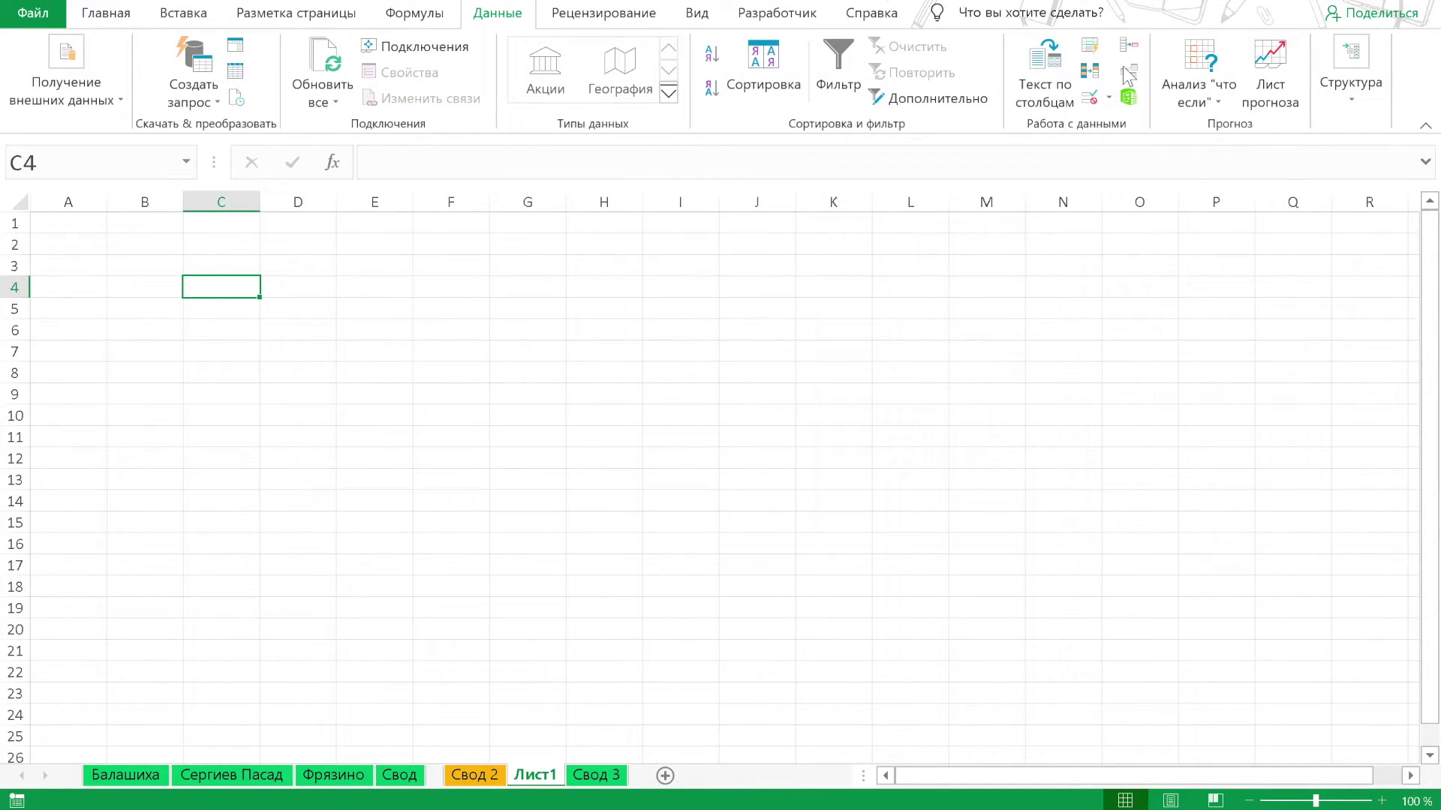
Open Консолидация and add the Балашиха workbook's B2:E9 range
left_click(1129, 45)
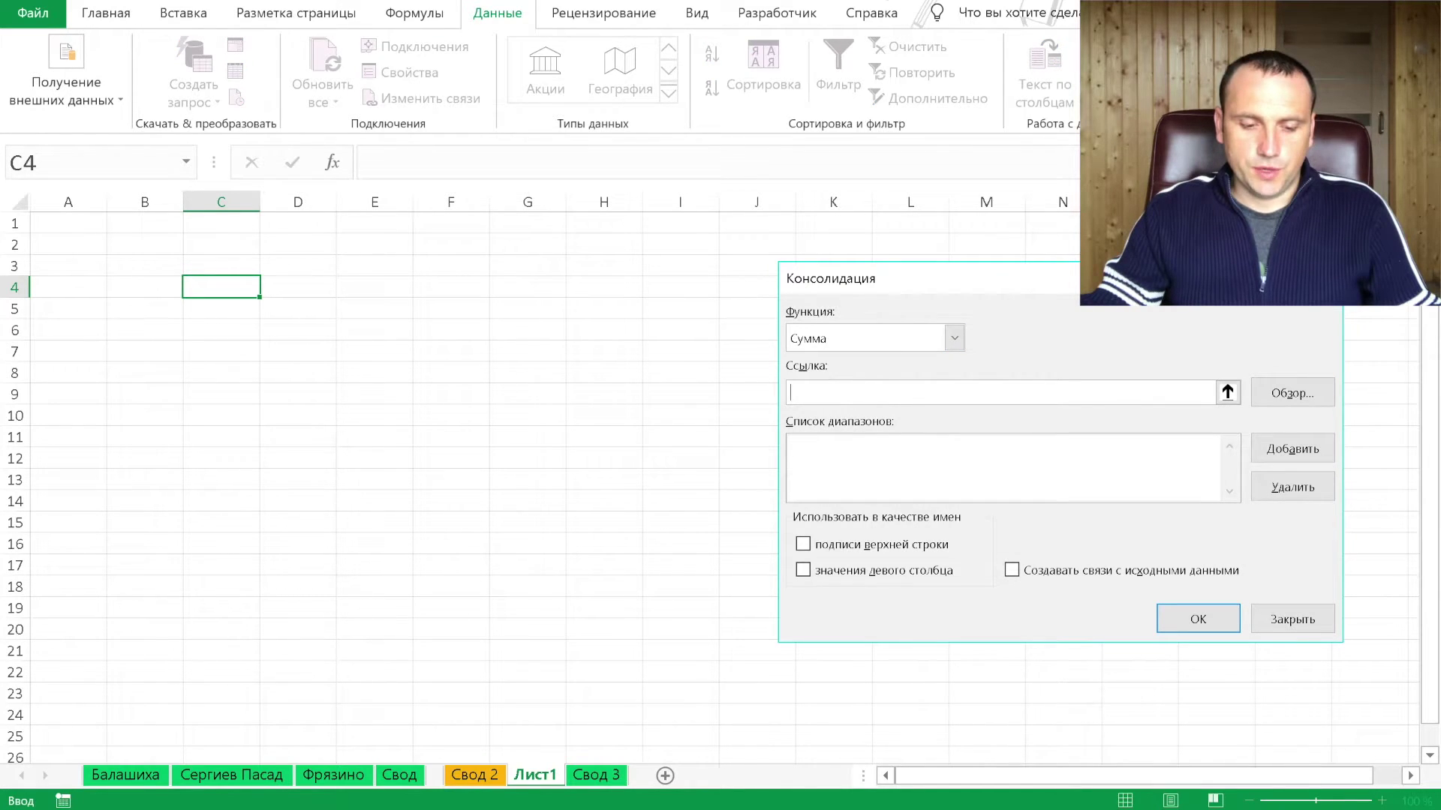
left_click(180, 807)
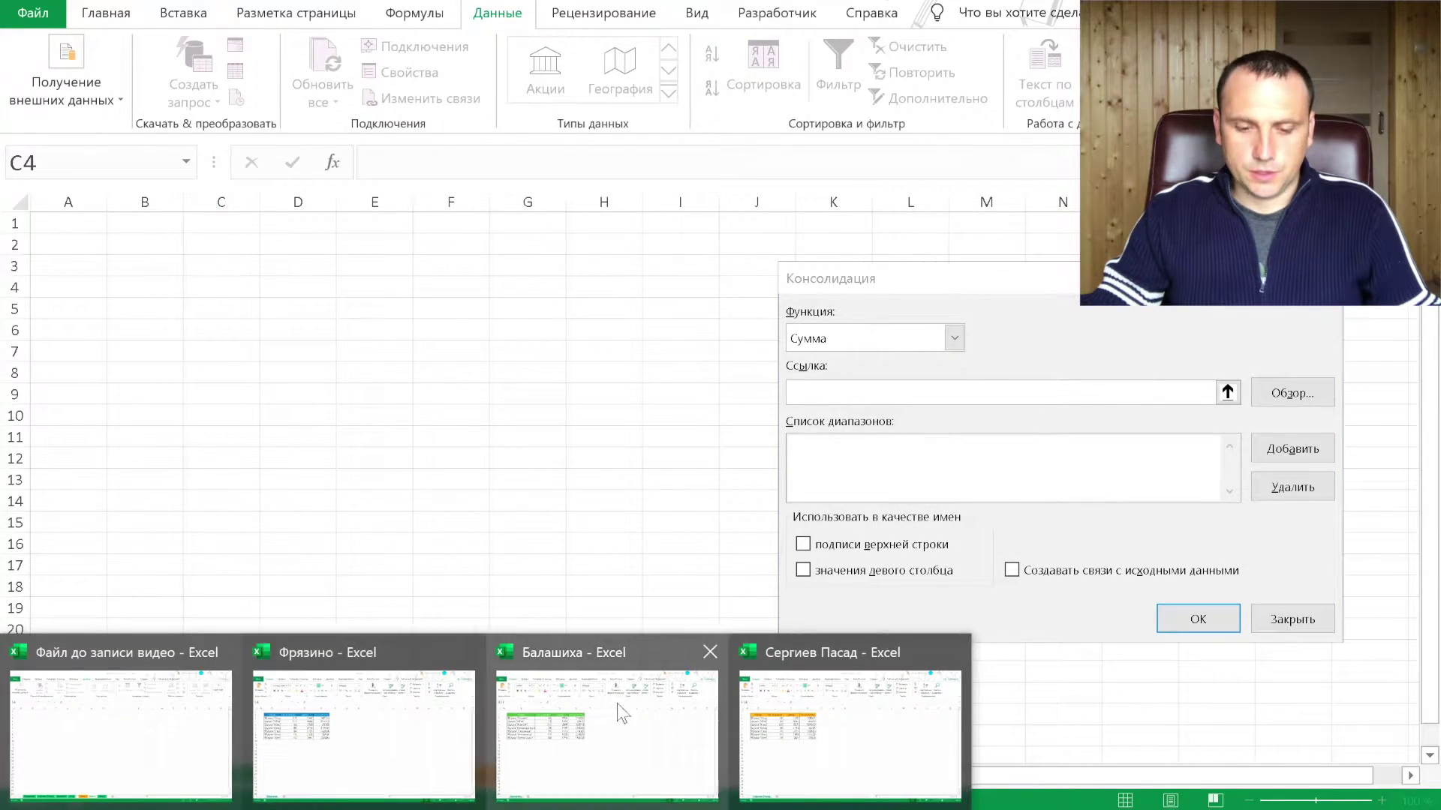
left_click(619, 711)
left_click(167, 254)
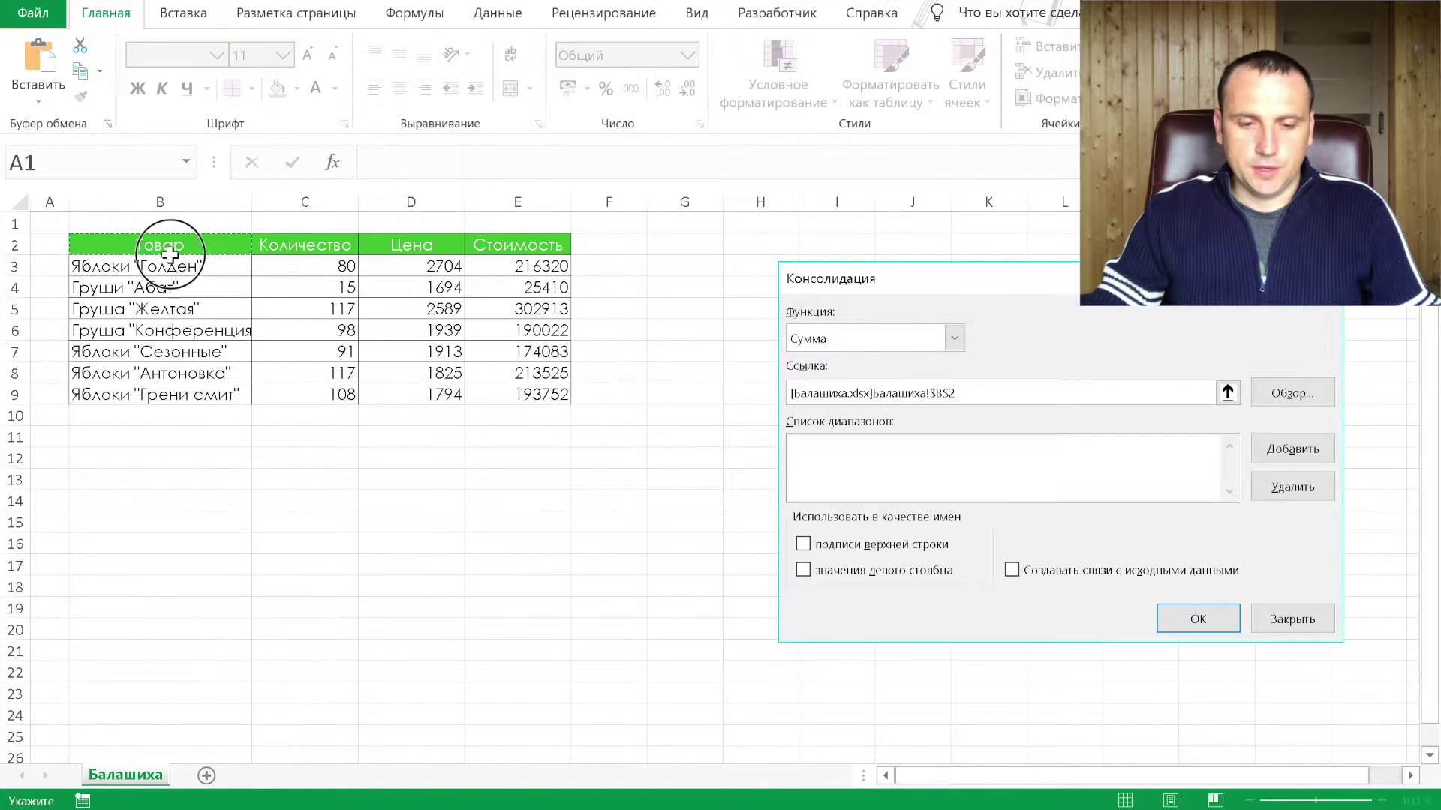
left_click_drag(166, 253, 544, 400)
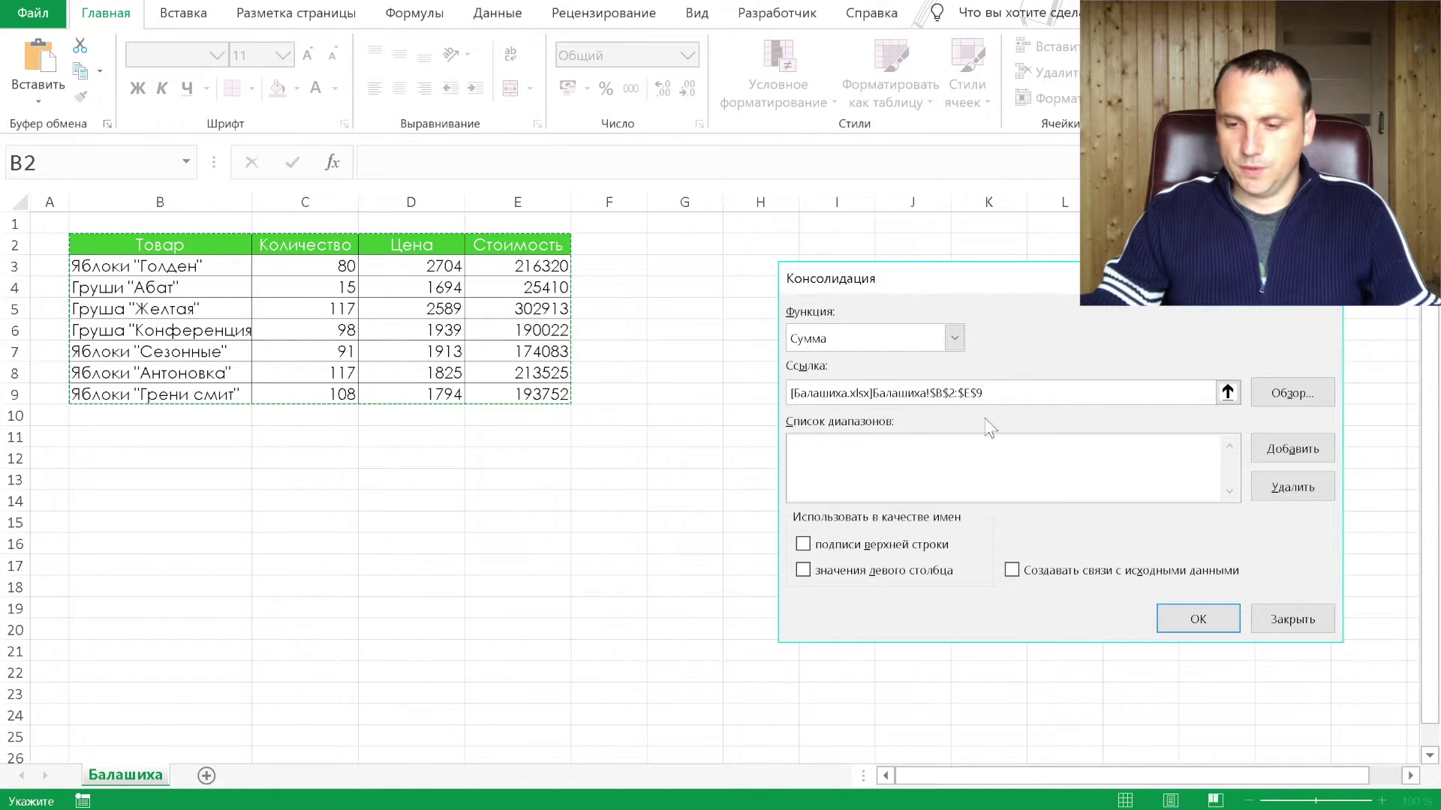
left_click(1283, 448)
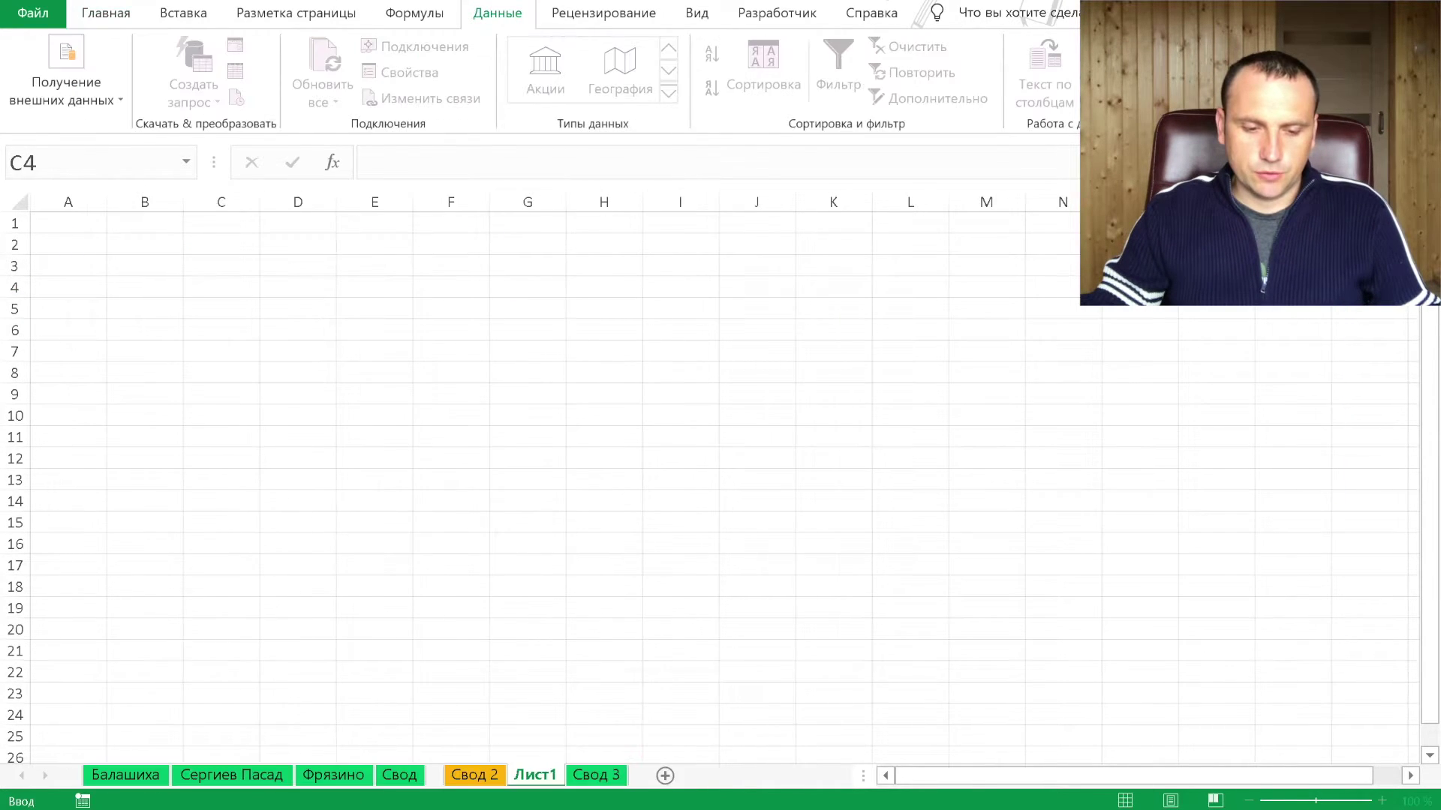
Add the B2:E9 ranges from the Фрязино and Сергиев Пасад workbooks
left_click(393, 771)
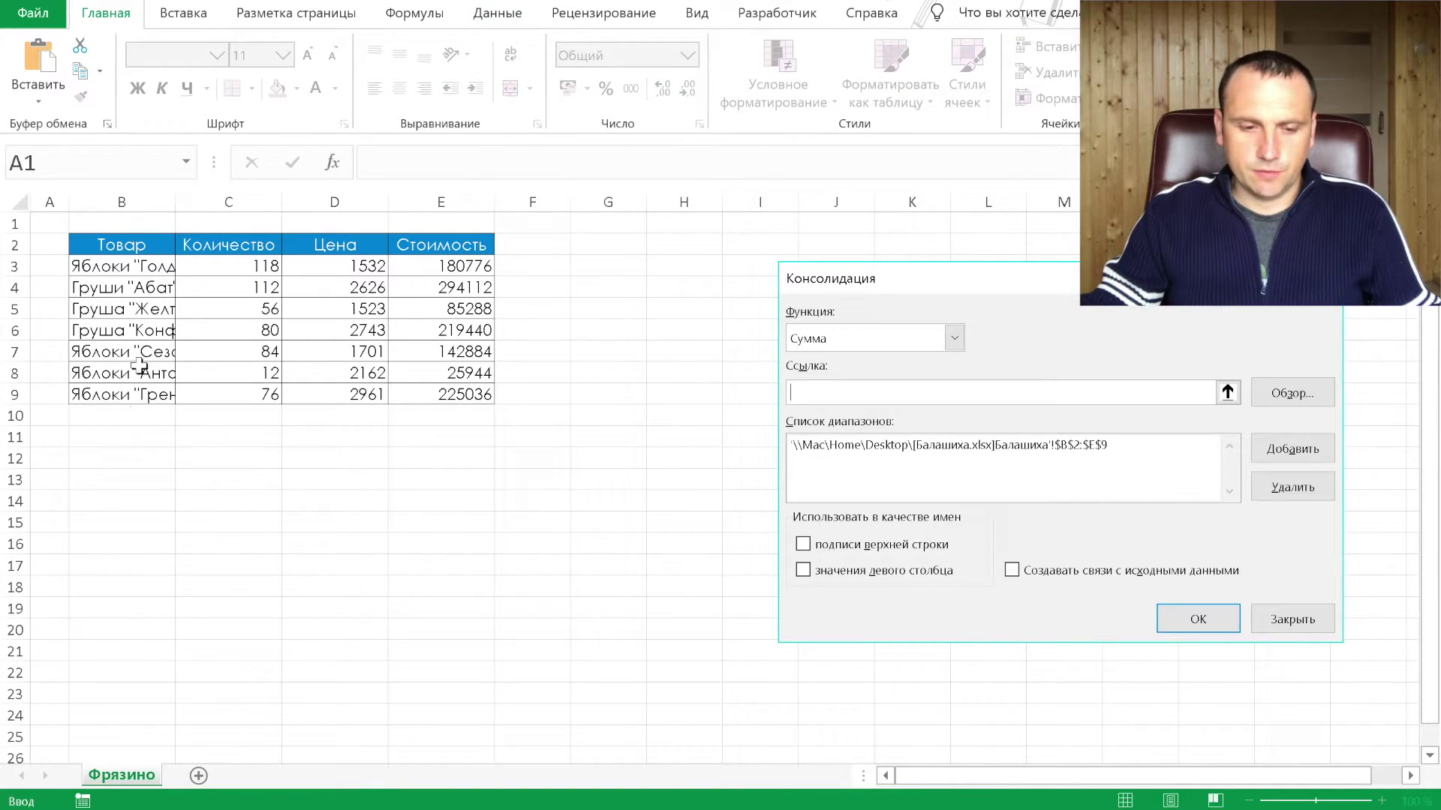
left_click_drag(128, 246, 487, 392)
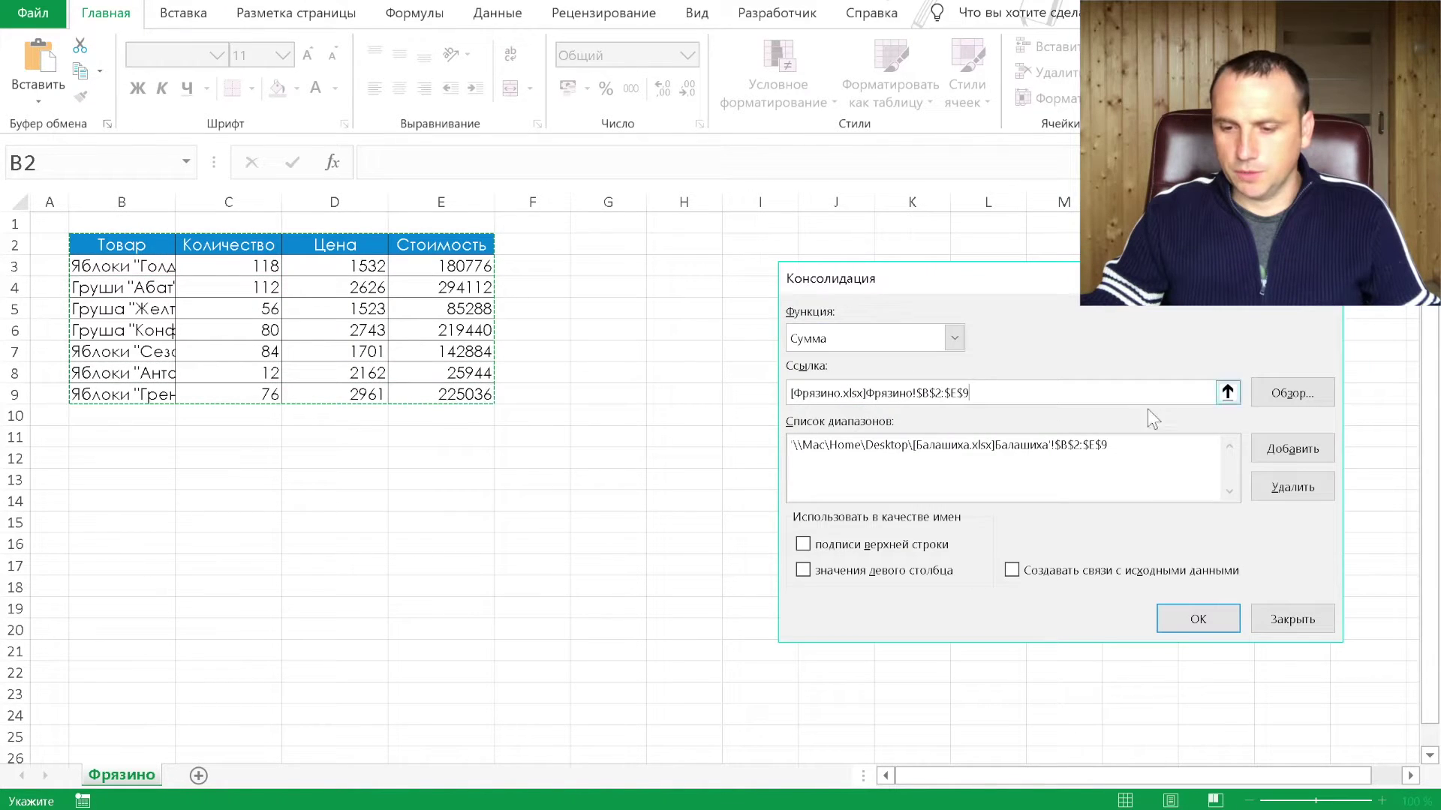
left_click(1256, 446)
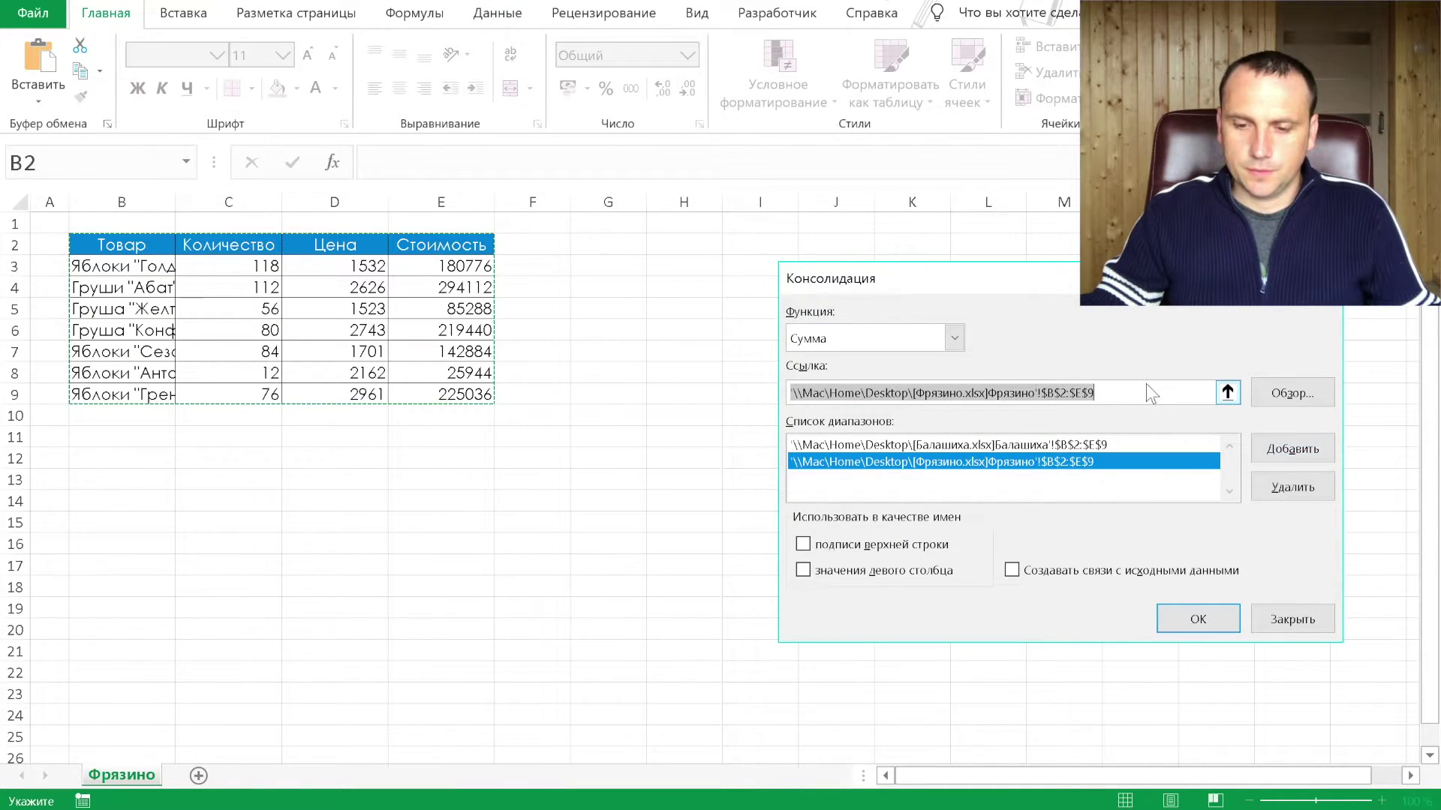
key("Delete")
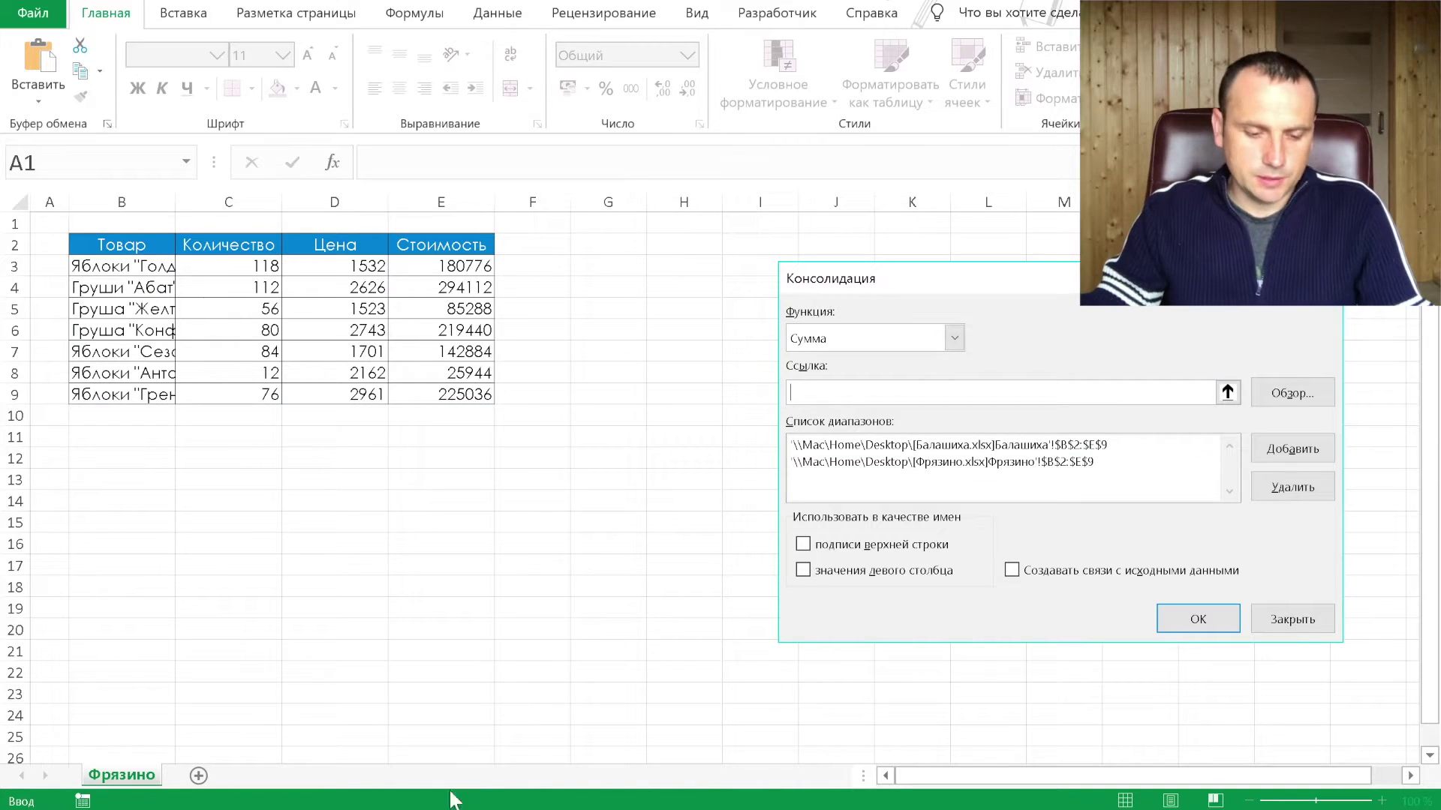
left_click(878, 732)
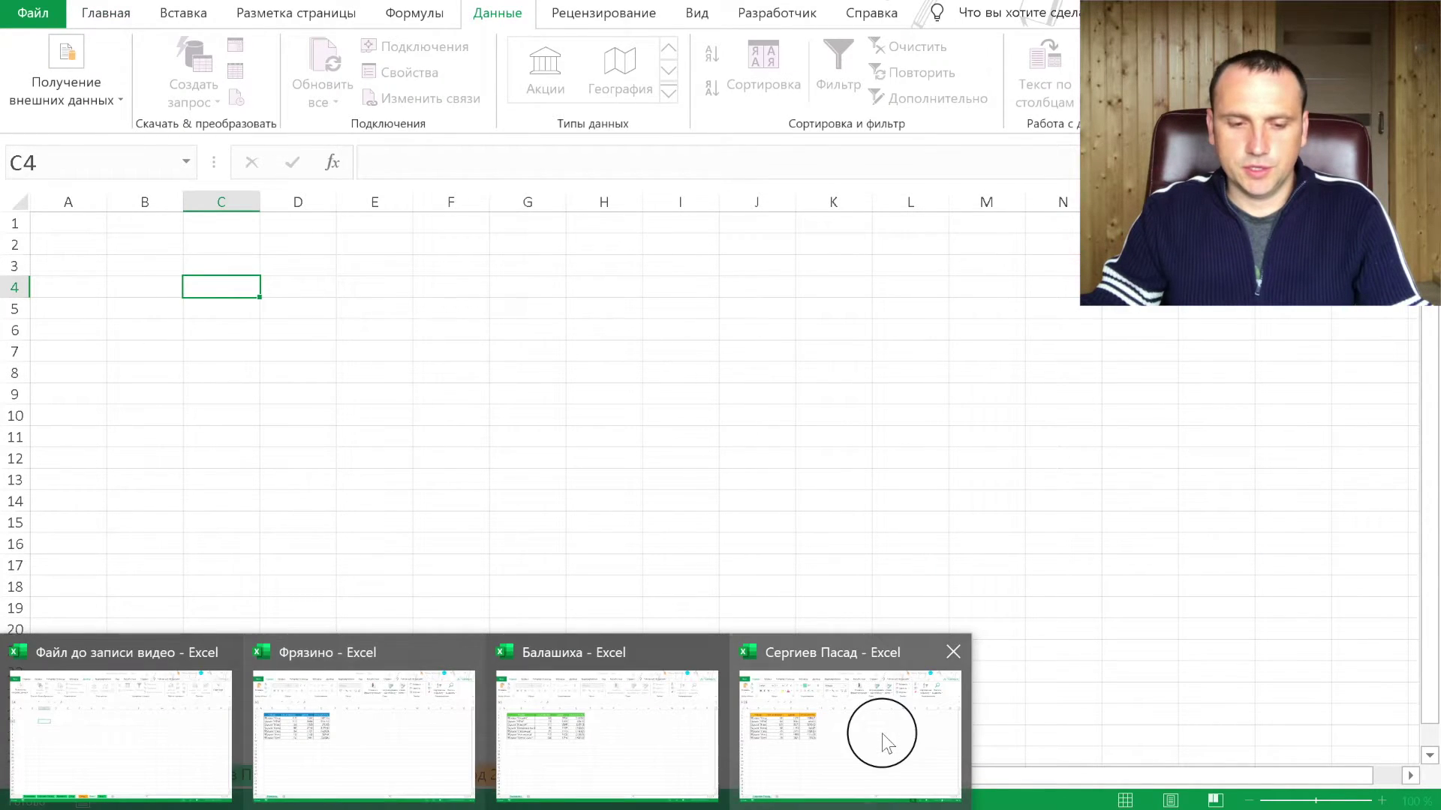
left_click_drag(105, 250, 457, 391)
left_click(1292, 449)
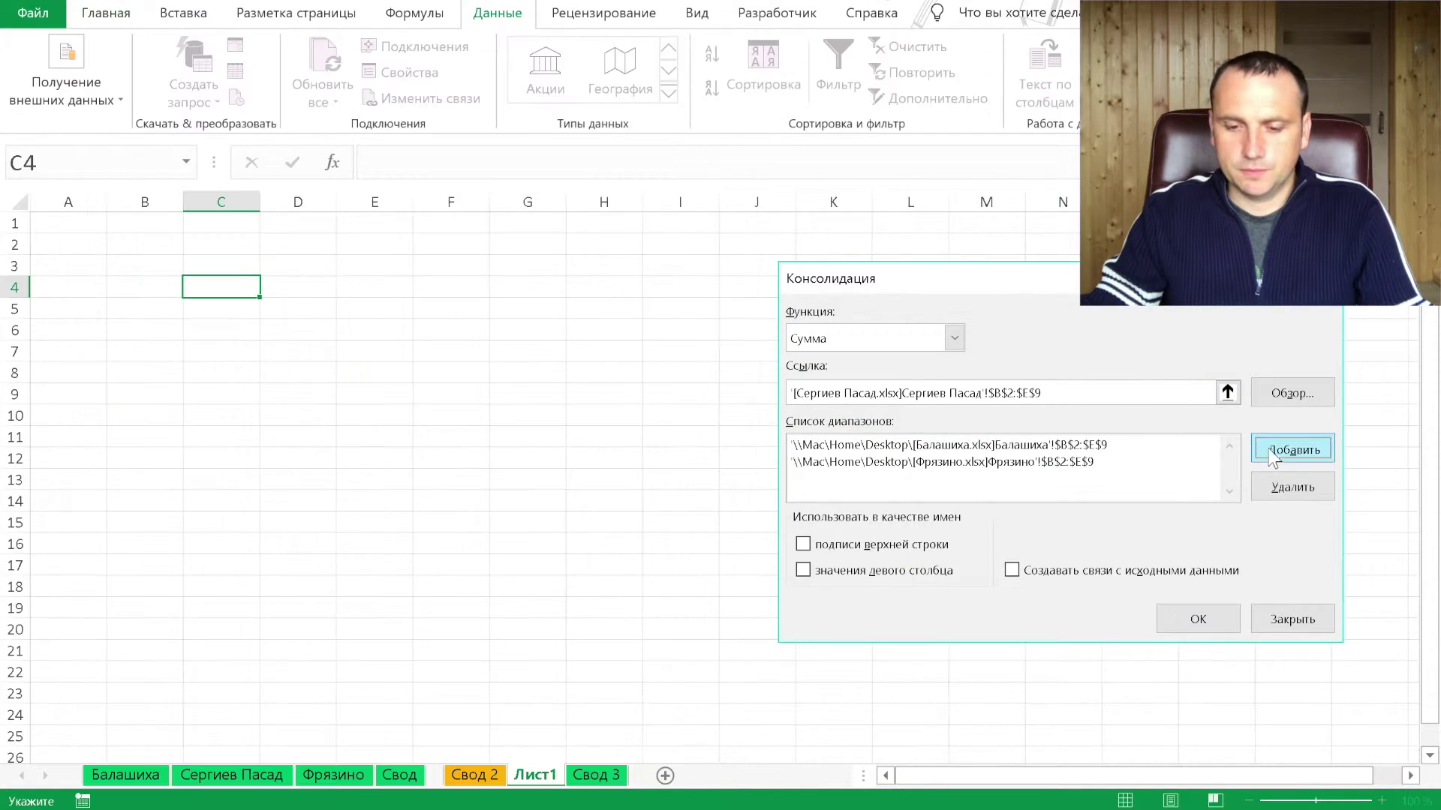
Tick top-row labels, left-column labels and source links, then run the consolidation
left_click(803, 544)
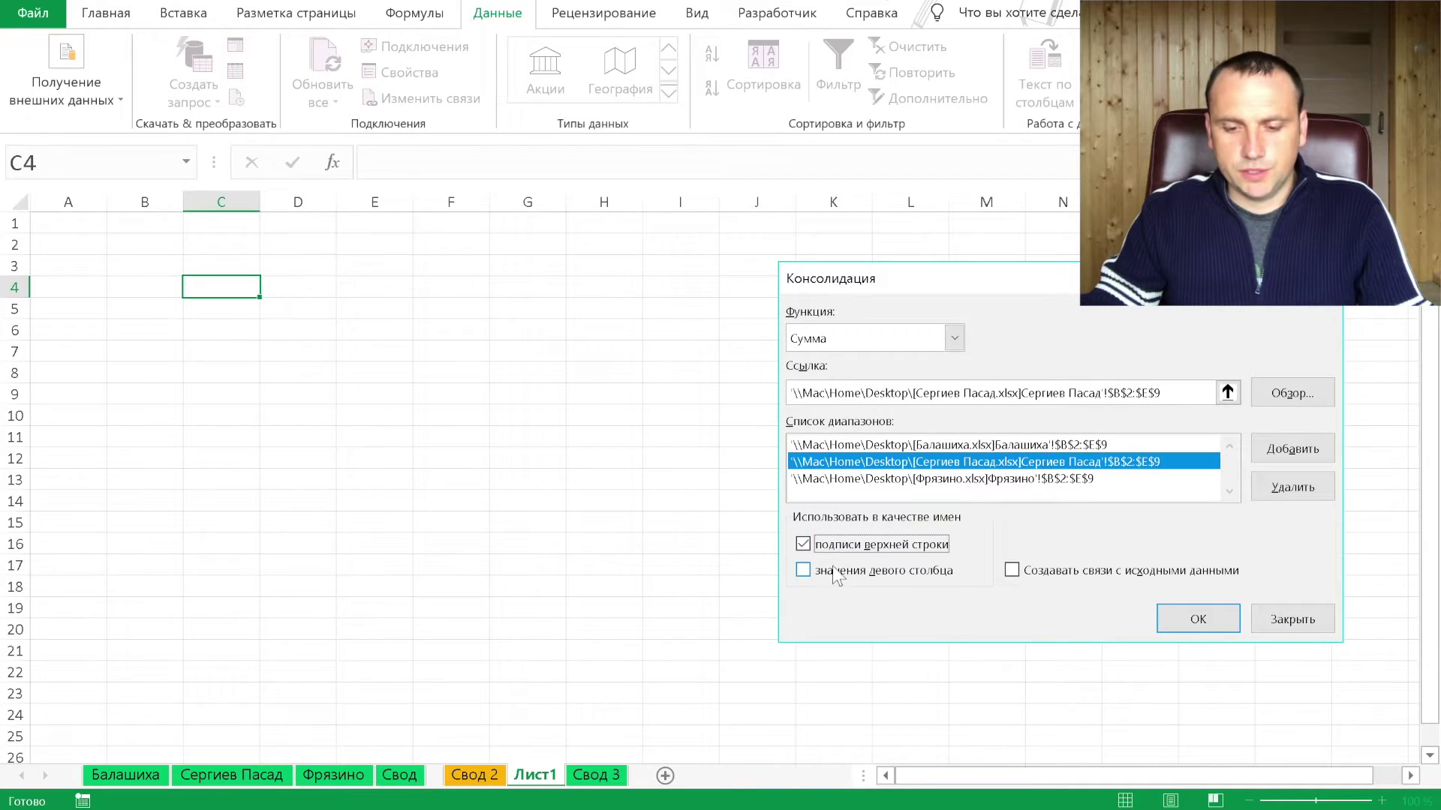
left_click(830, 567)
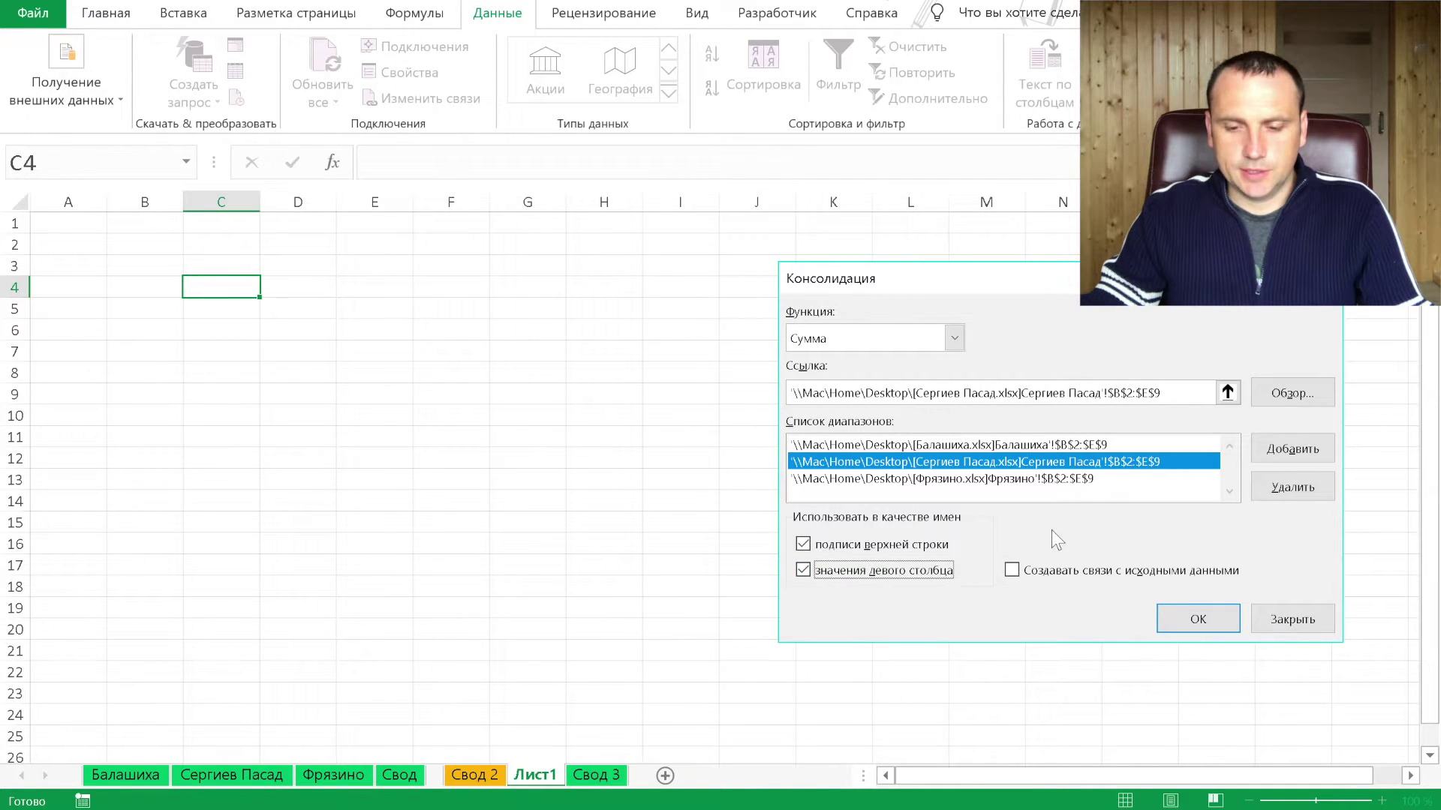
left_click(1039, 570)
left_click(1193, 620)
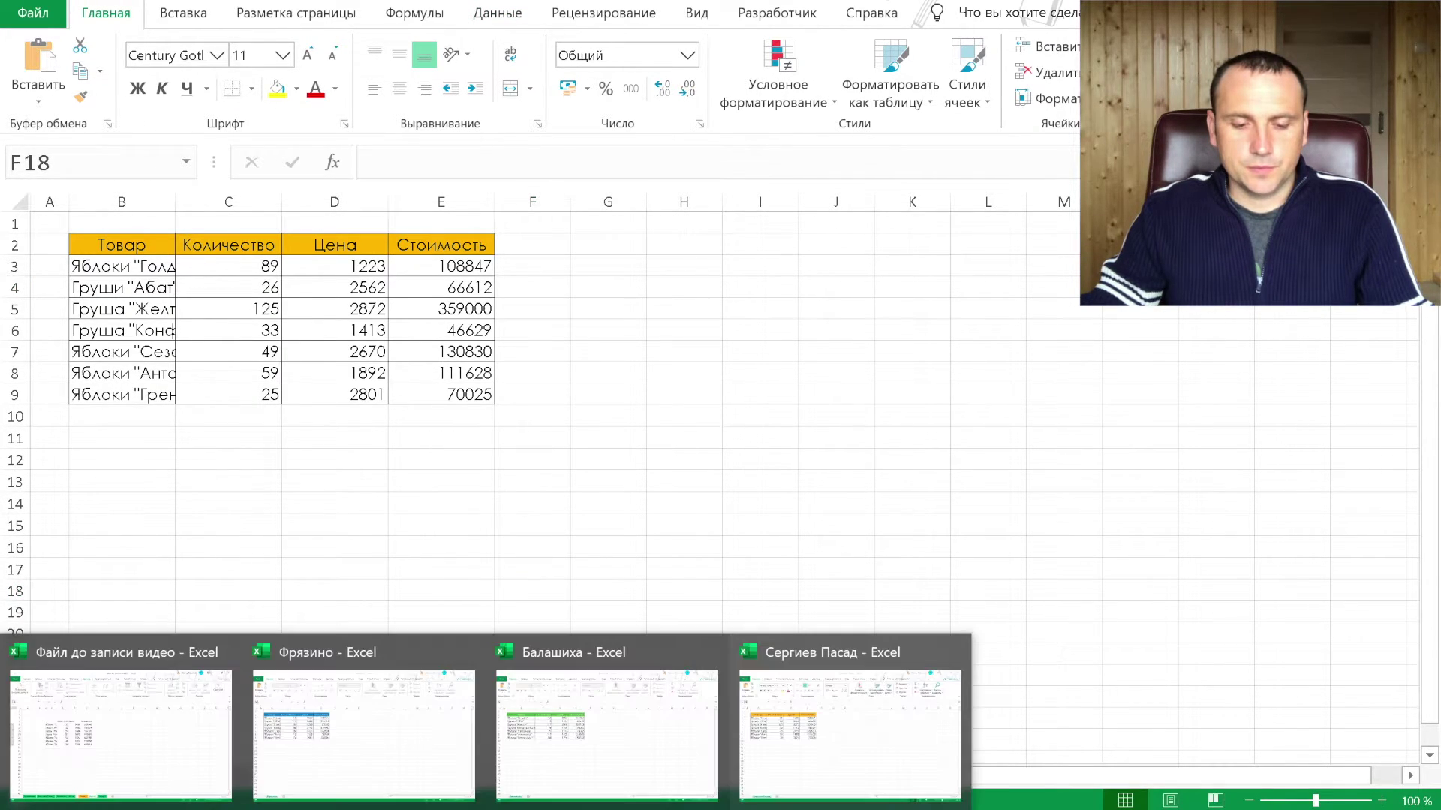
left_click(147, 769)
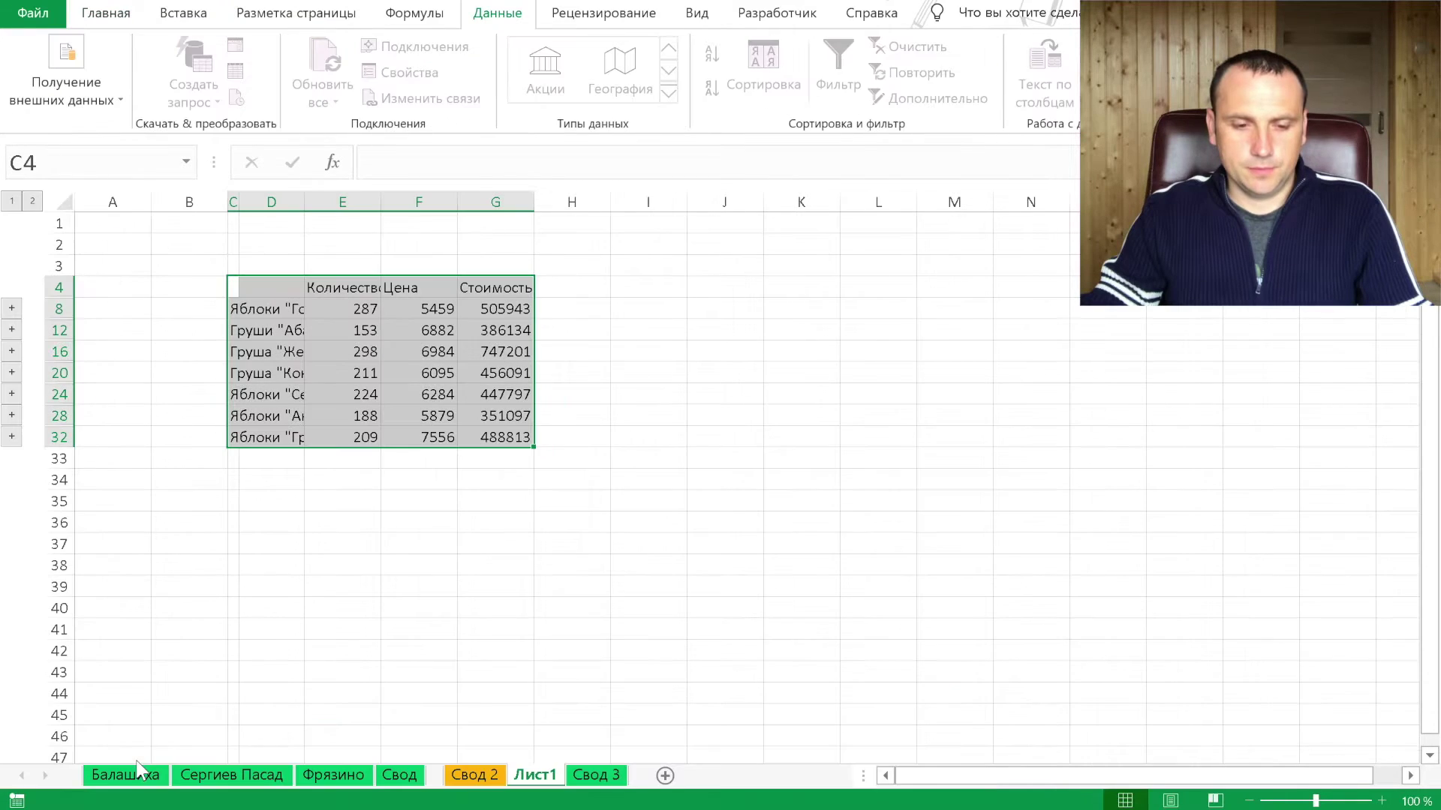
Expand the first product into its 80, 89 and 118 branch rows and widen columns C–G
left_click(12, 308)
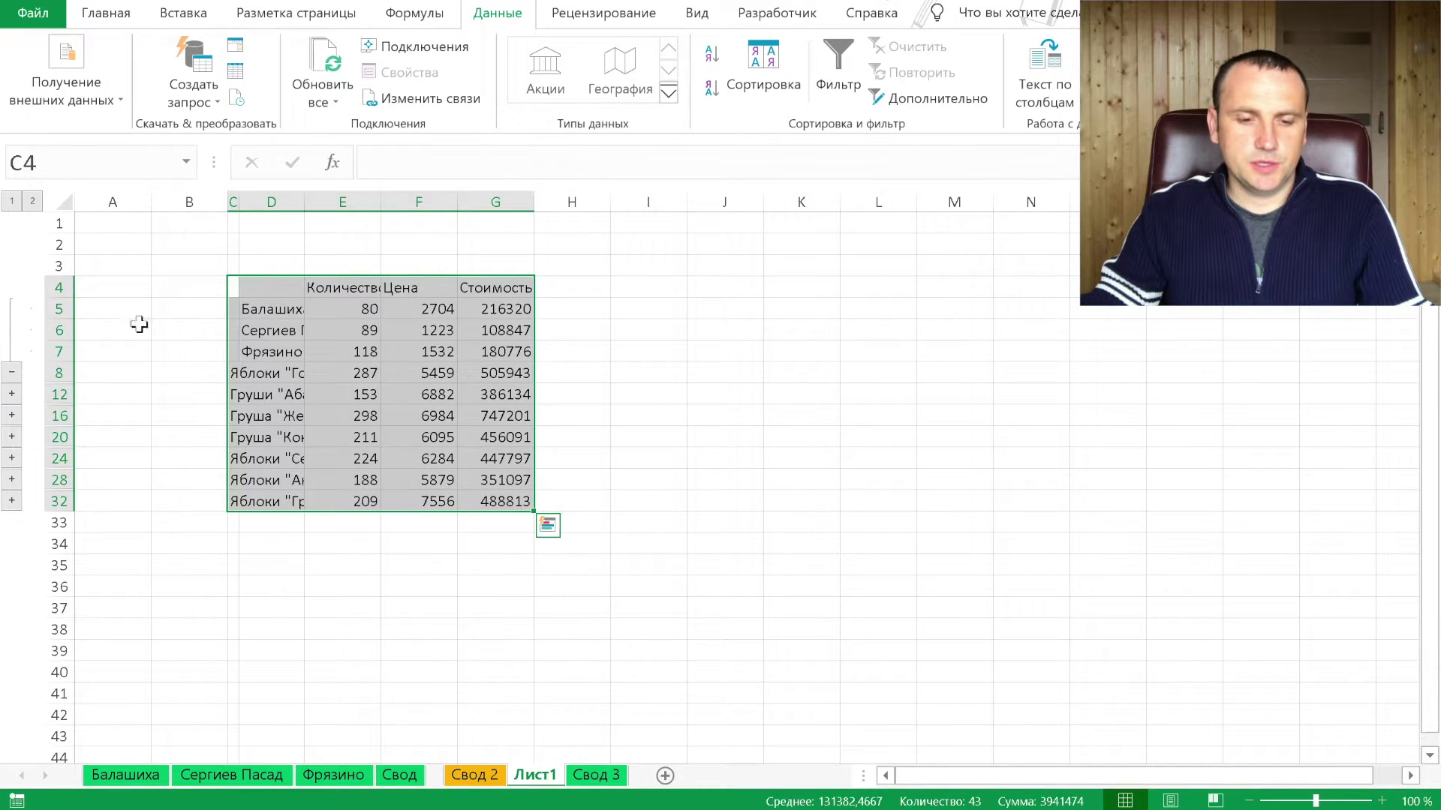
left_click_drag(300, 201, 488, 212)
left_click_drag(241, 203, 411, 229)
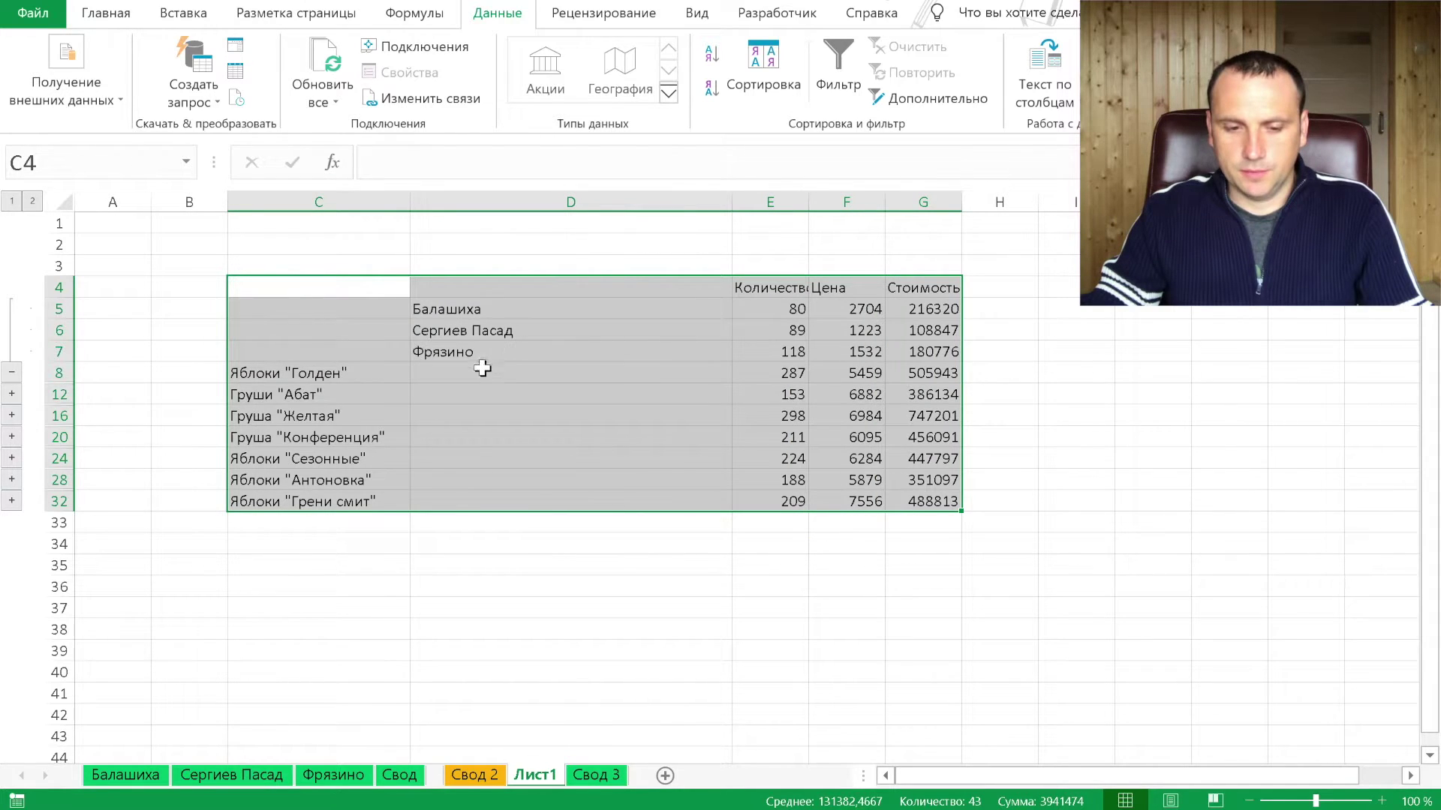
left_click(308, 375)
left_click(304, 315)
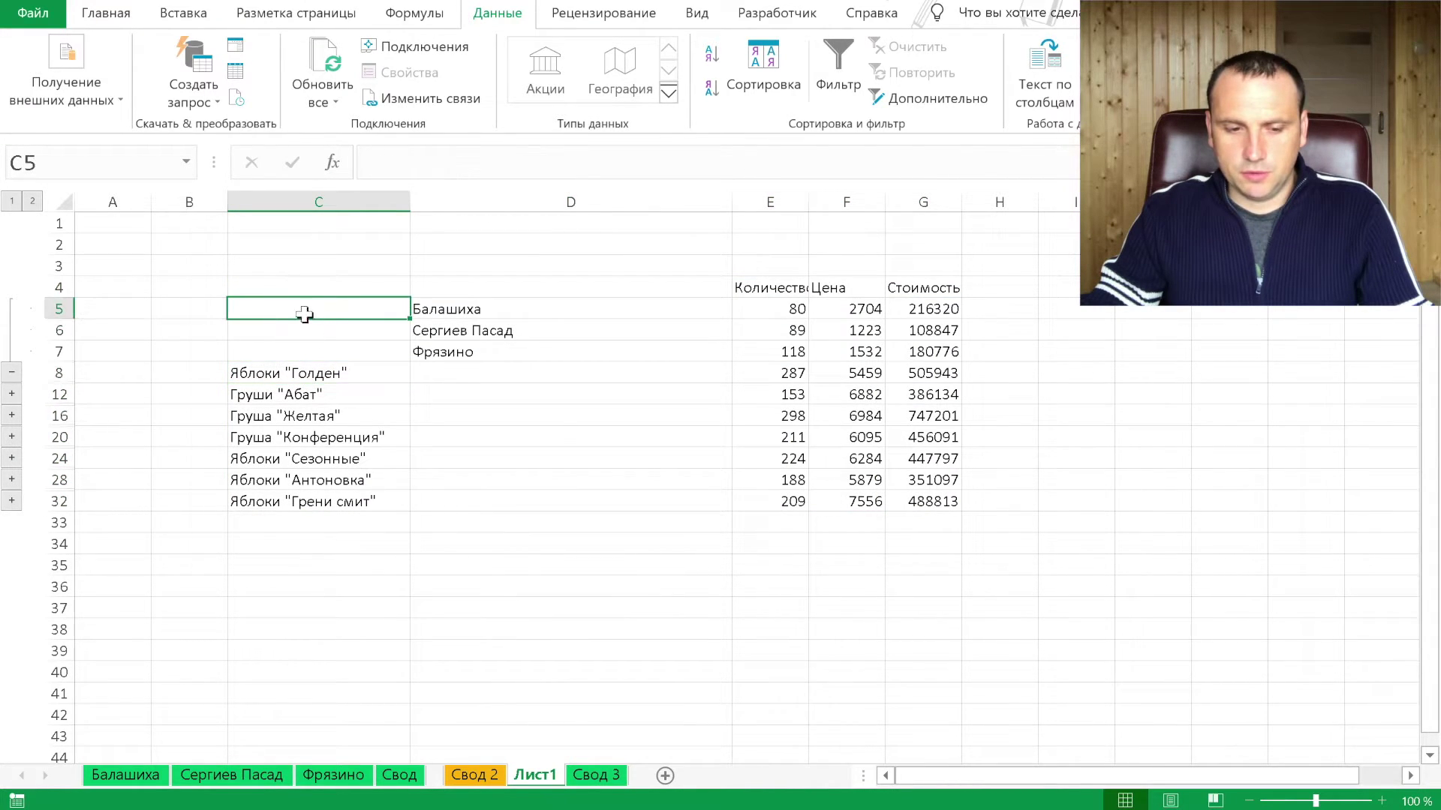
left_click(460, 304)
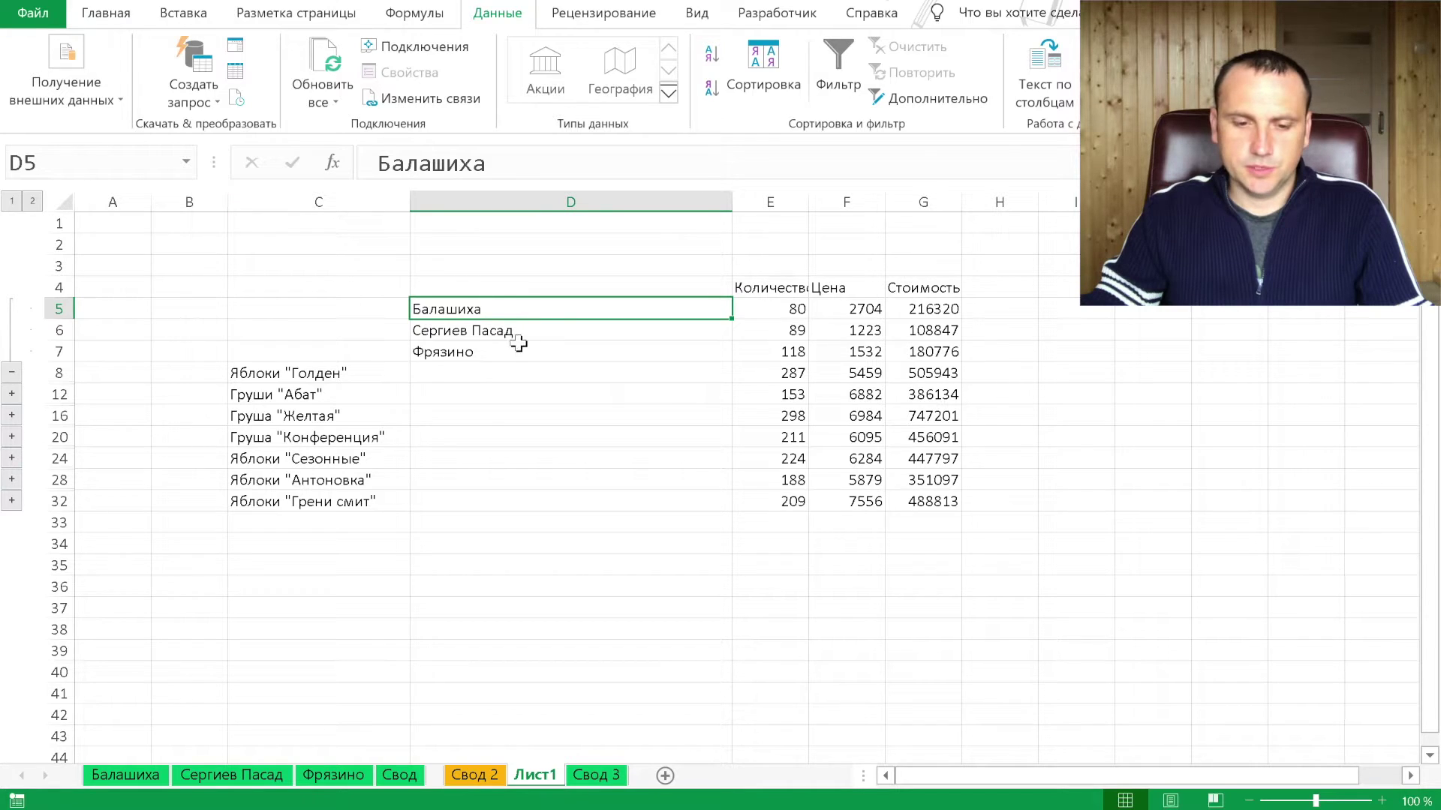
left_click(533, 335)
left_click(554, 349)
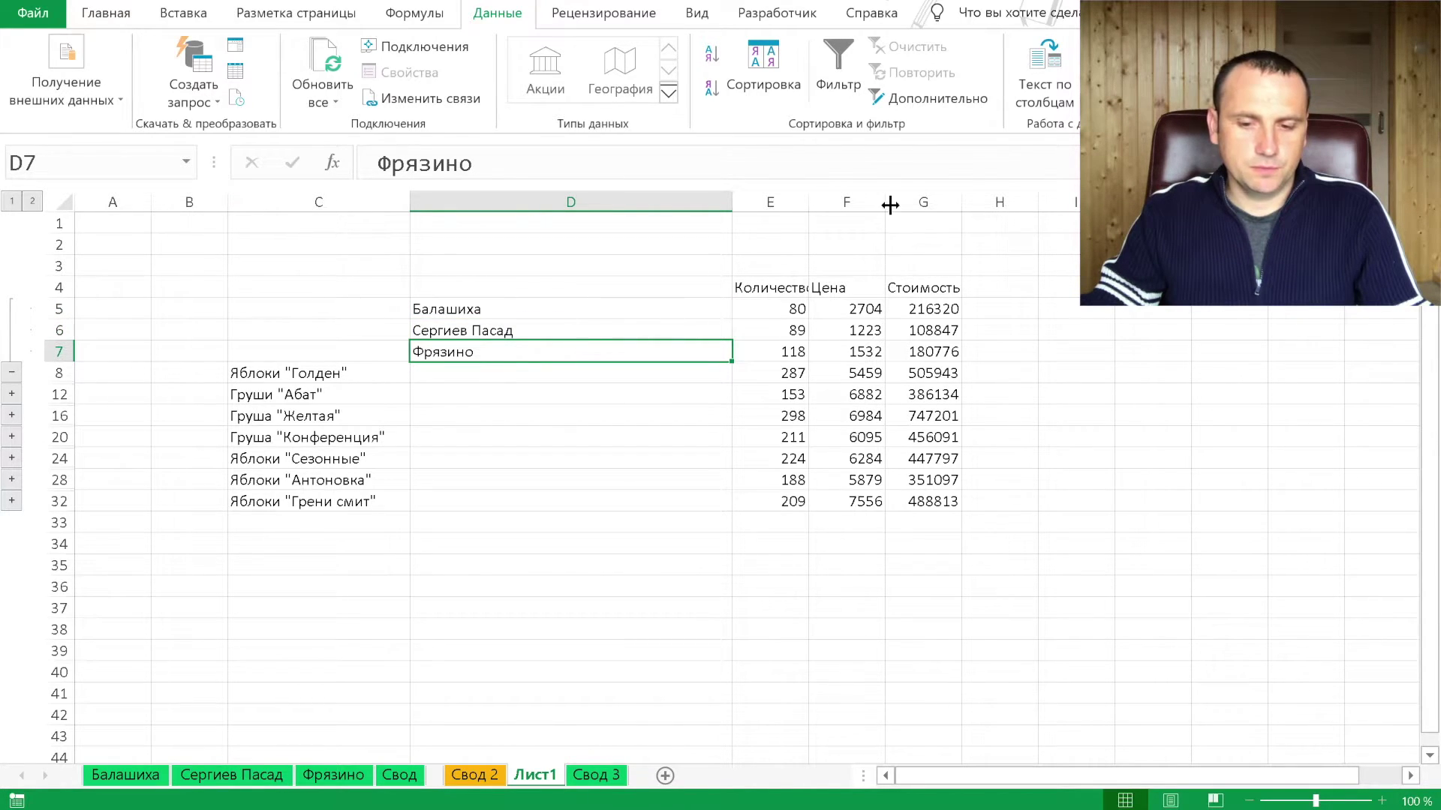
left_click_drag(886, 203, 929, 202)
left_click_drag(809, 202, 855, 206)
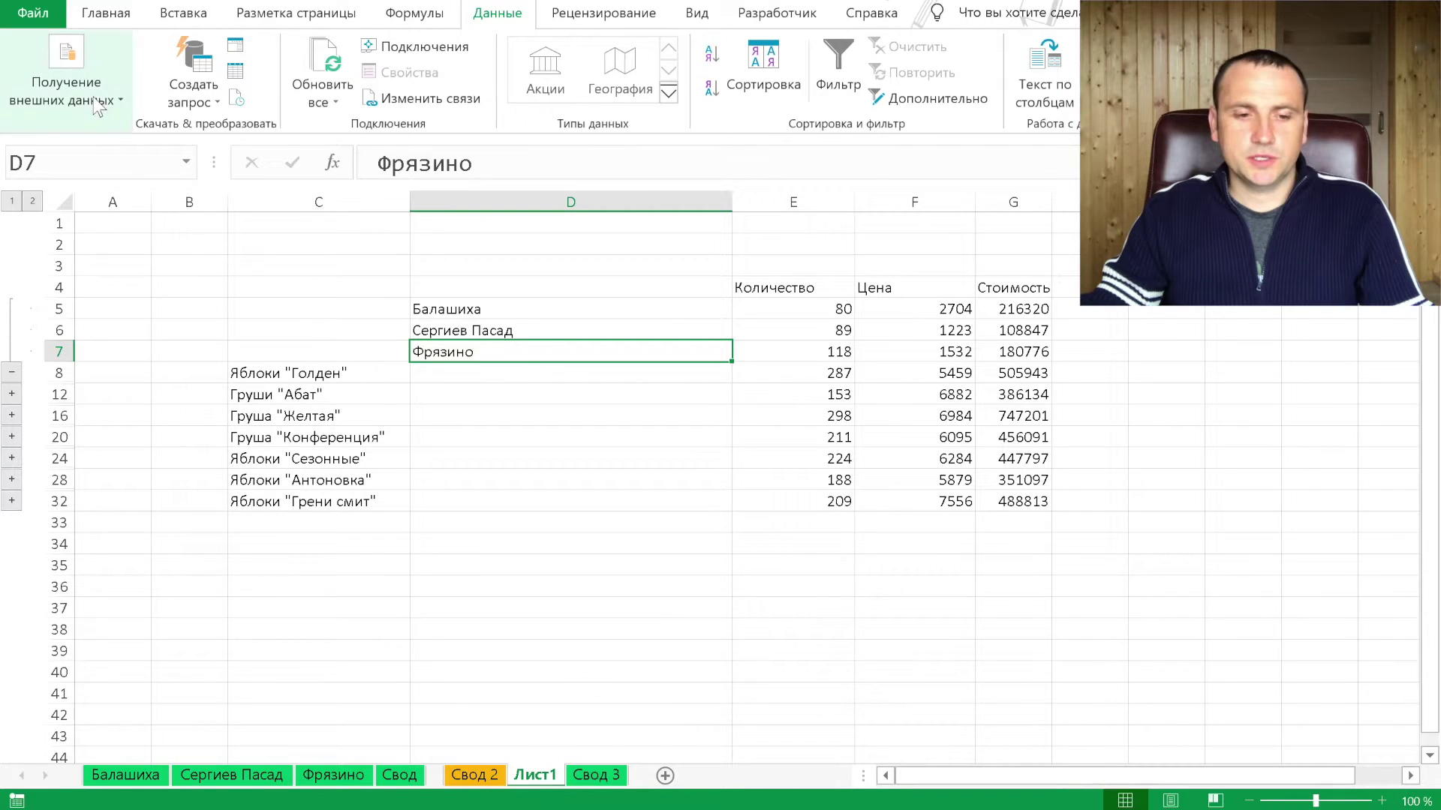
Add Мастер сводных таблиц и диаграмм from Все команды to quick access, then launch it with Alt+D, P
left_click(41, 11)
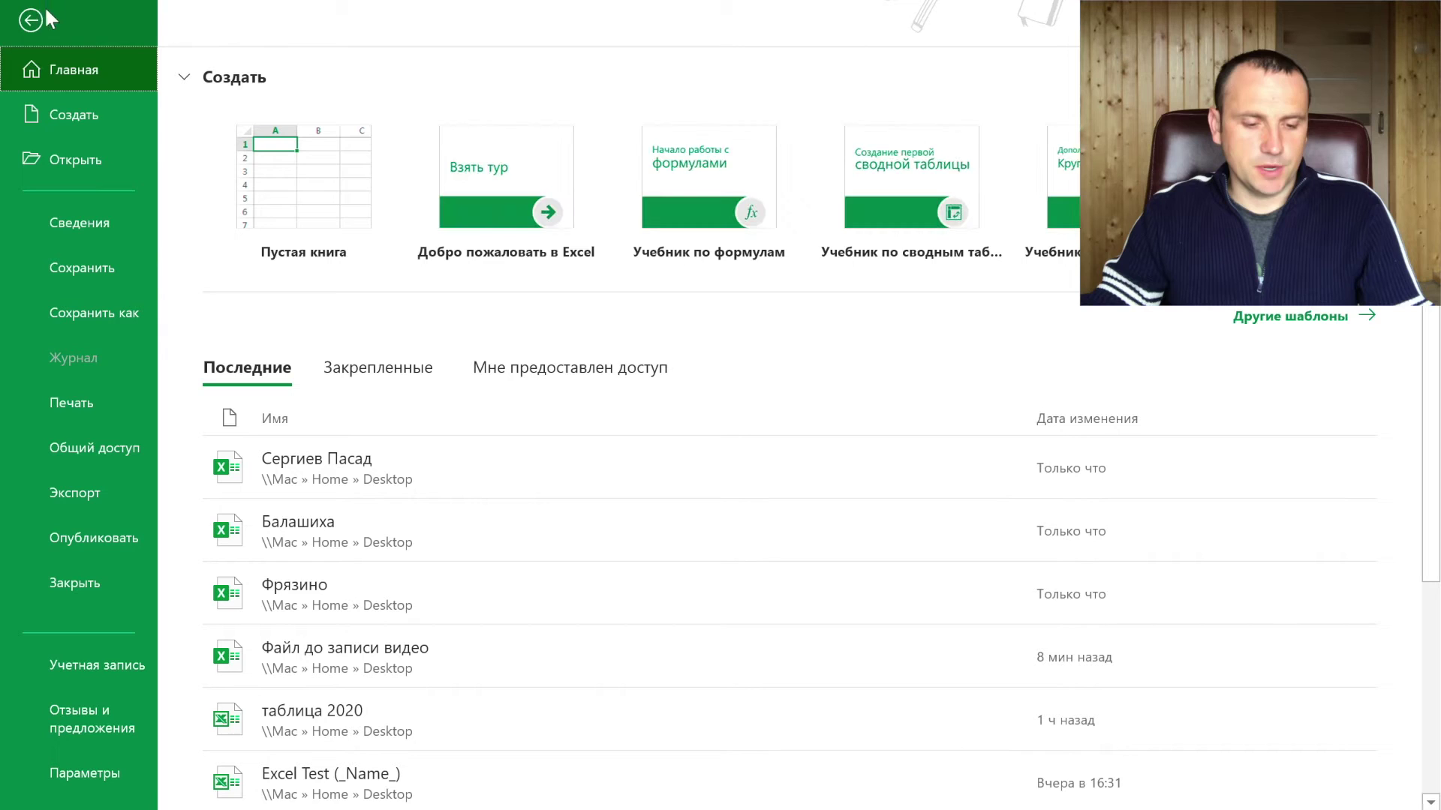
left_click(84, 774)
left_click(355, 304)
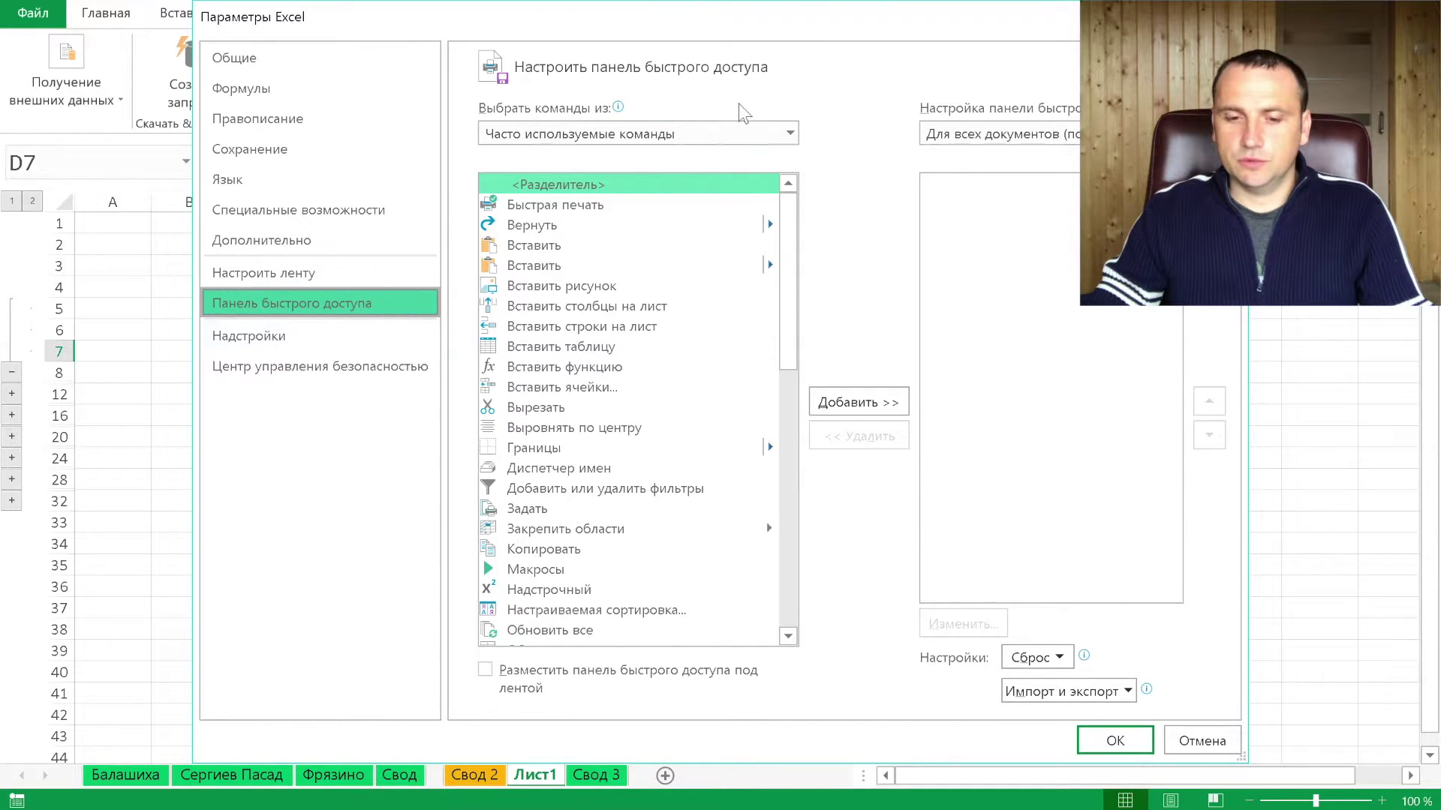
left_click(701, 137)
left_click(669, 200)
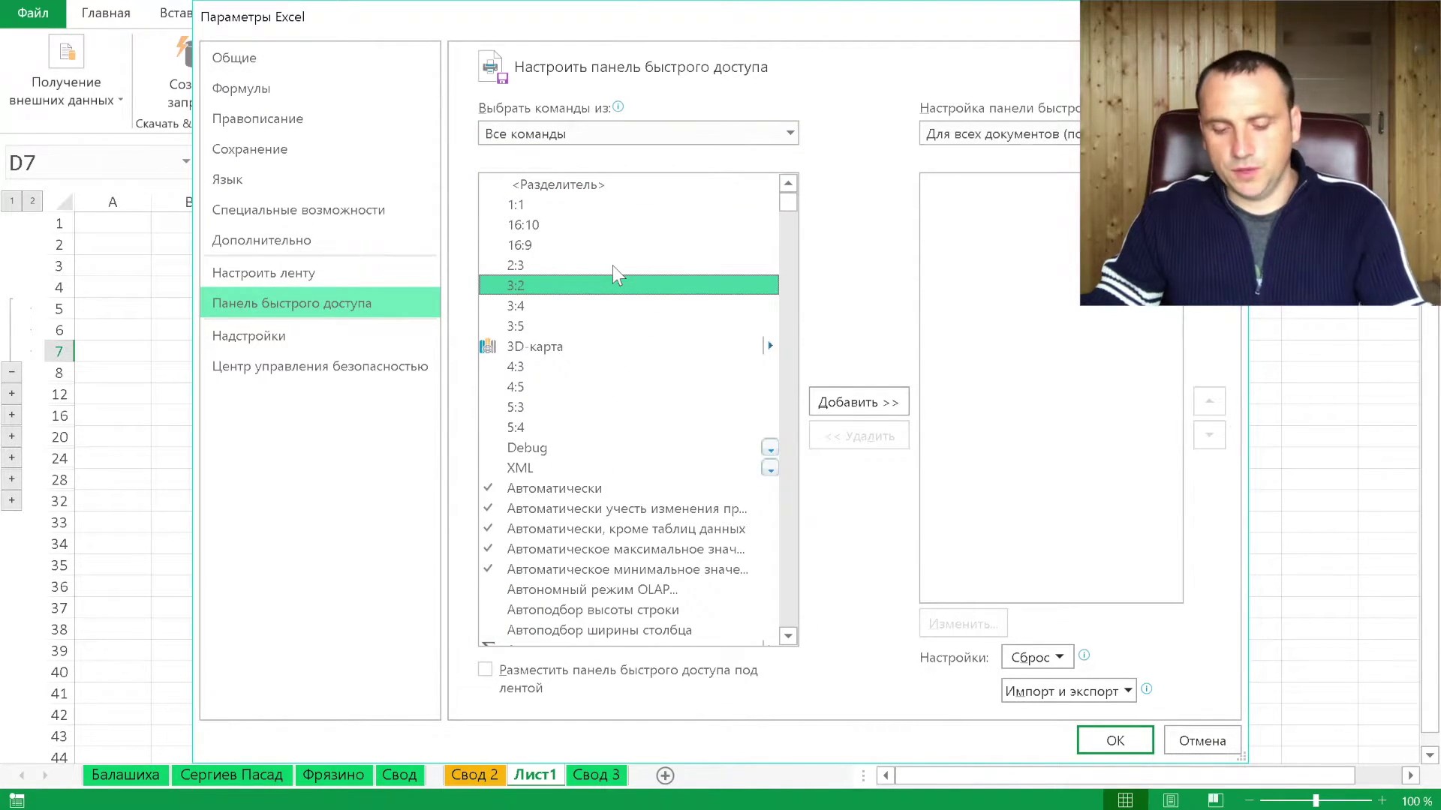
key("Page_Down")
key("Page_Down")
key("Page_Down")
key("Page_Down")
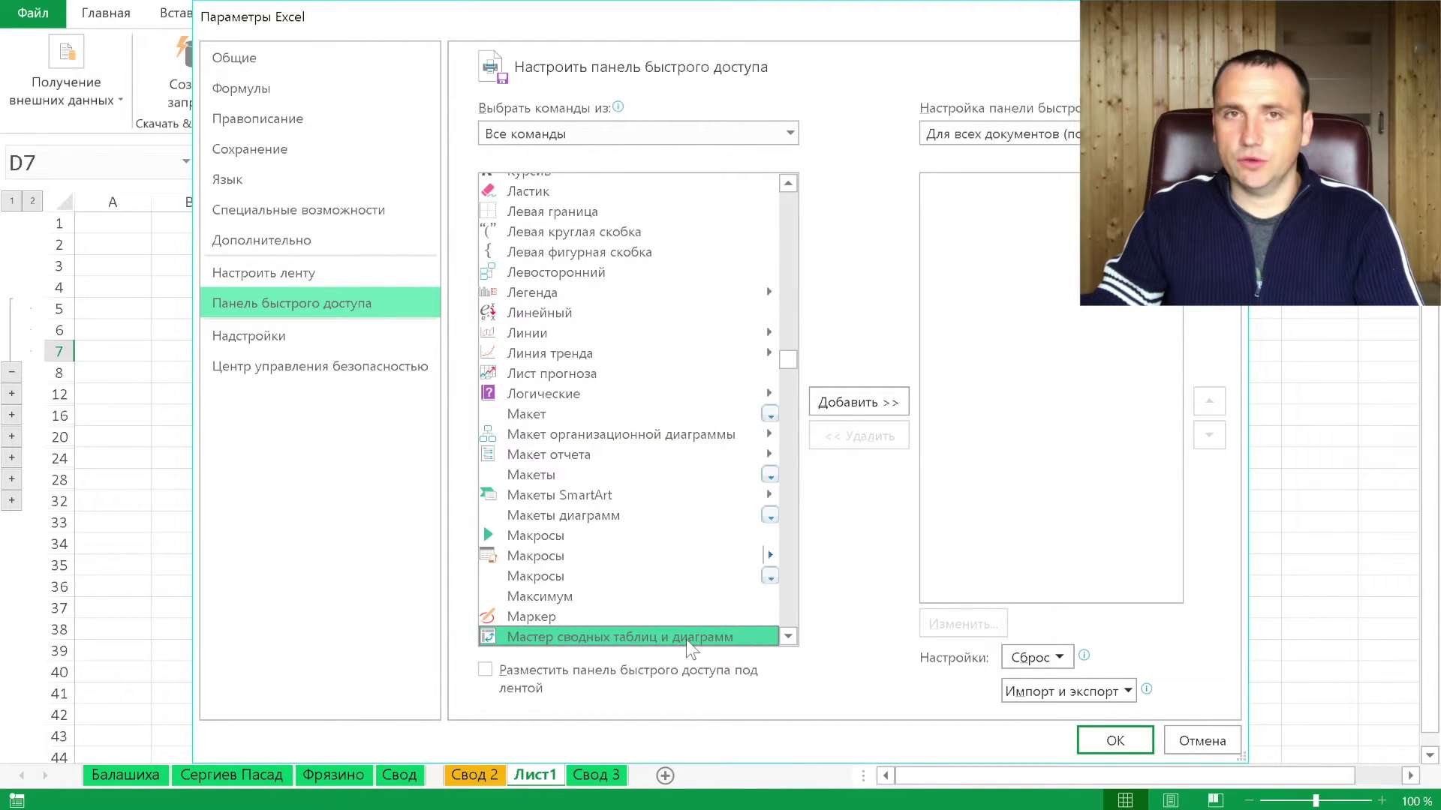
scroll(838, 422, "down", 4)
left_click(844, 403)
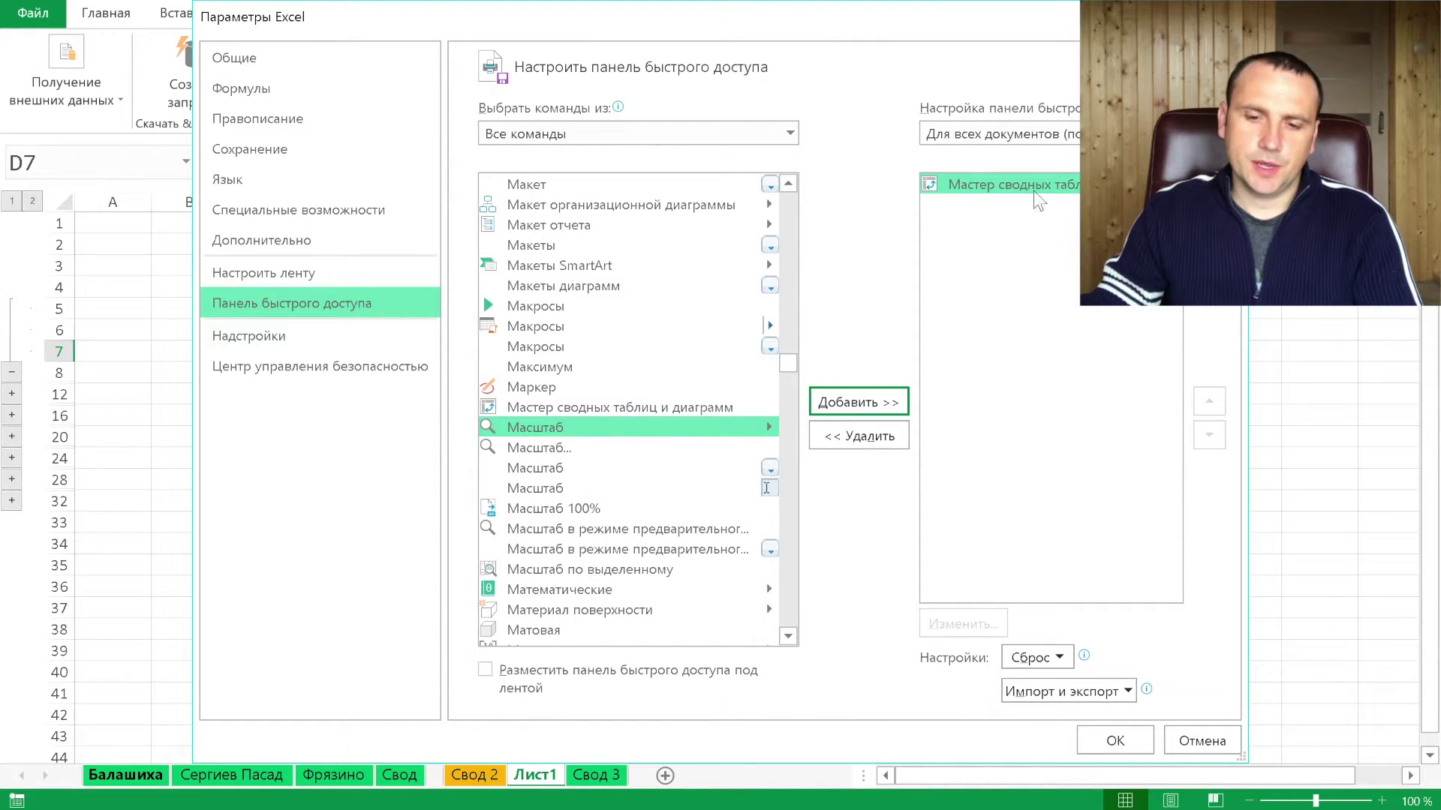
left_click(1120, 737)
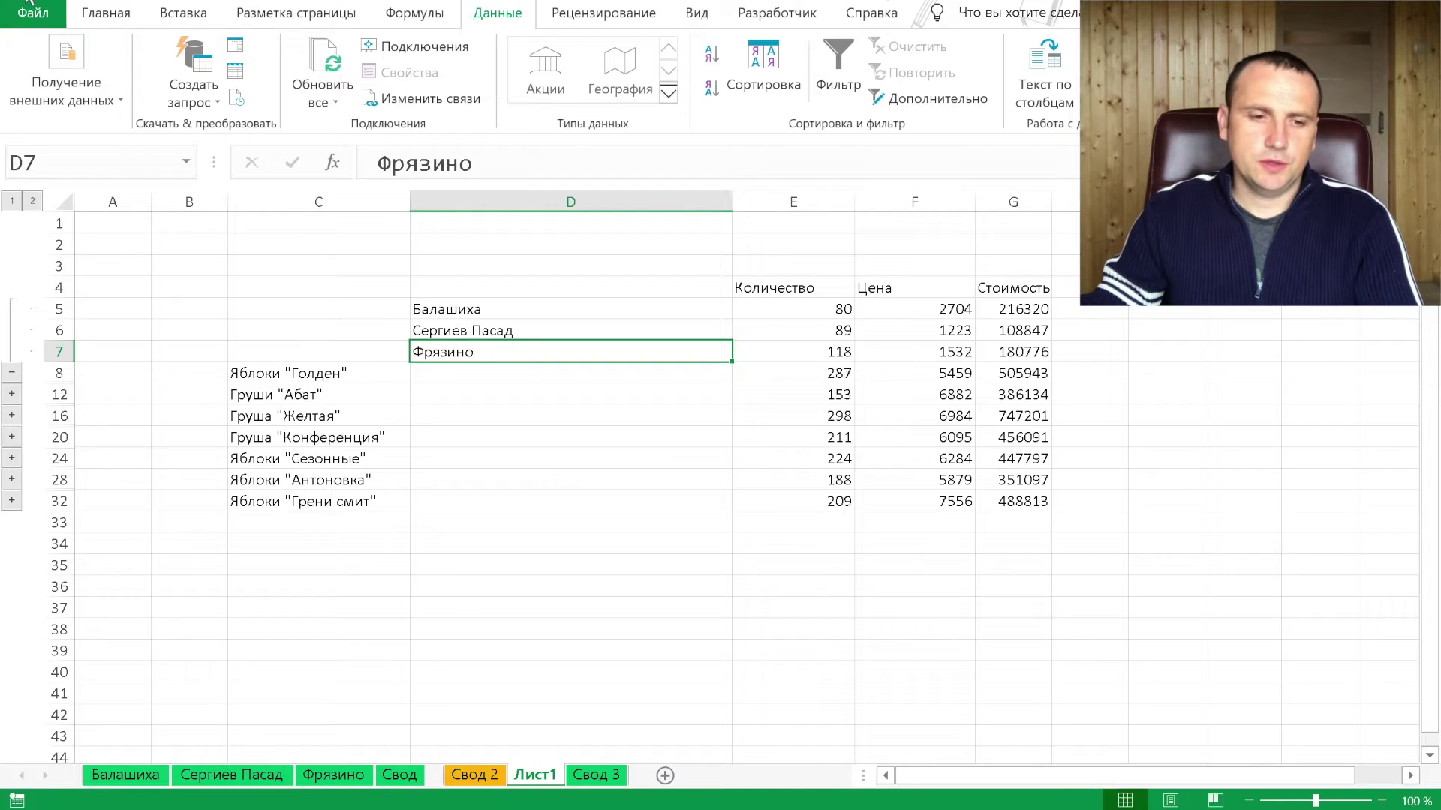
key("alt+d")
key("p")
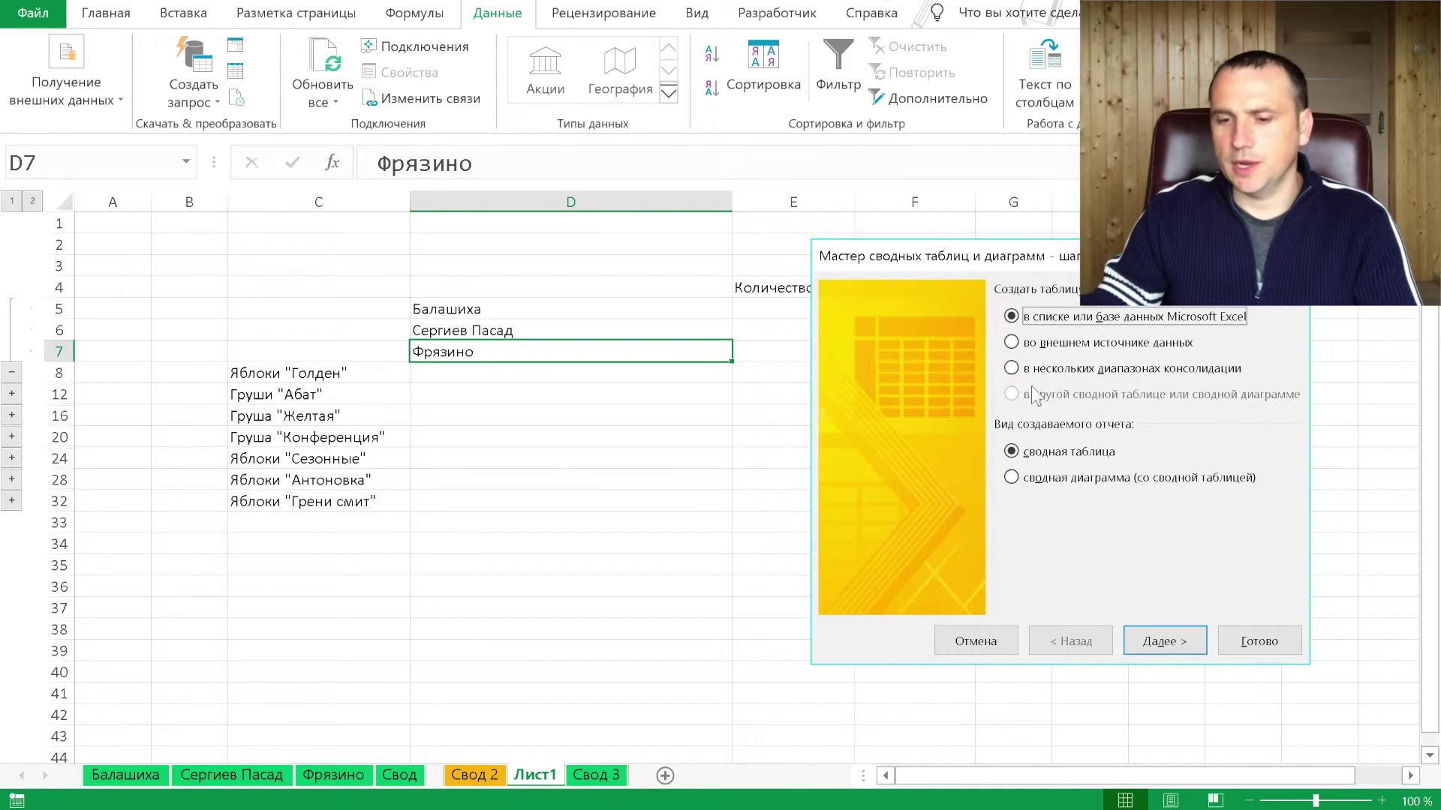
In the PivotTable wizard, choose multiple consolidation ranges with manually created page fields
left_click(1026, 371)
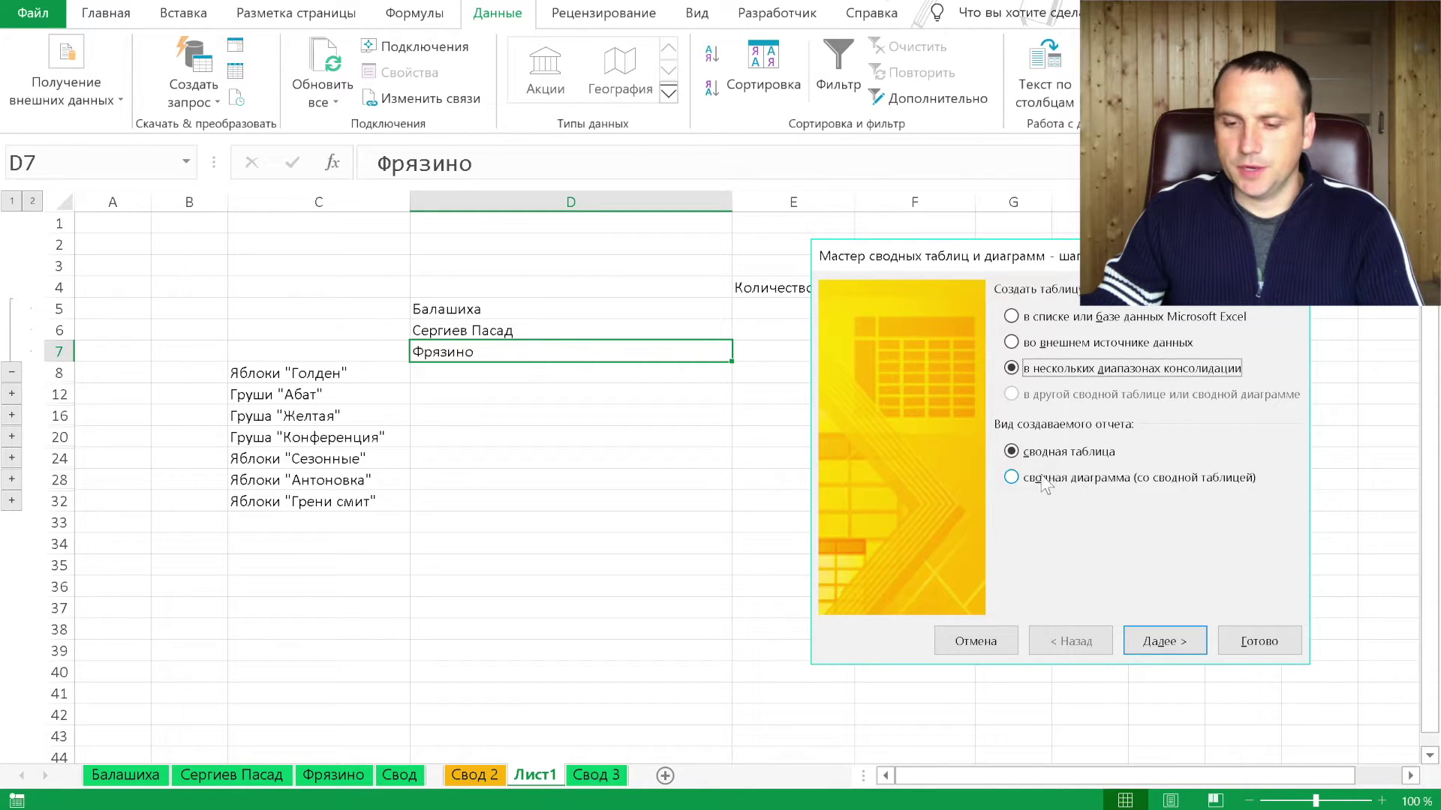
left_click(1156, 642)
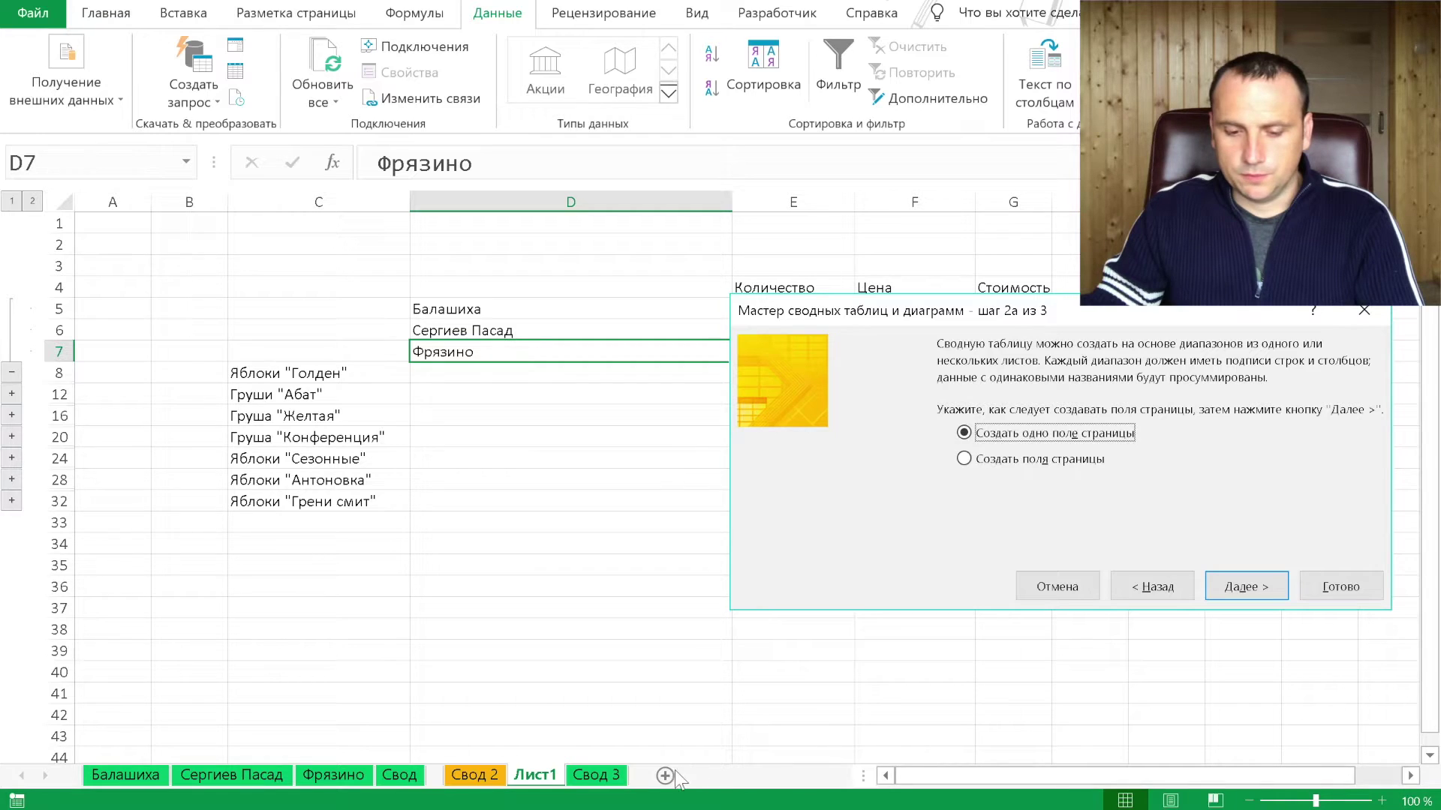
left_click(1027, 459)
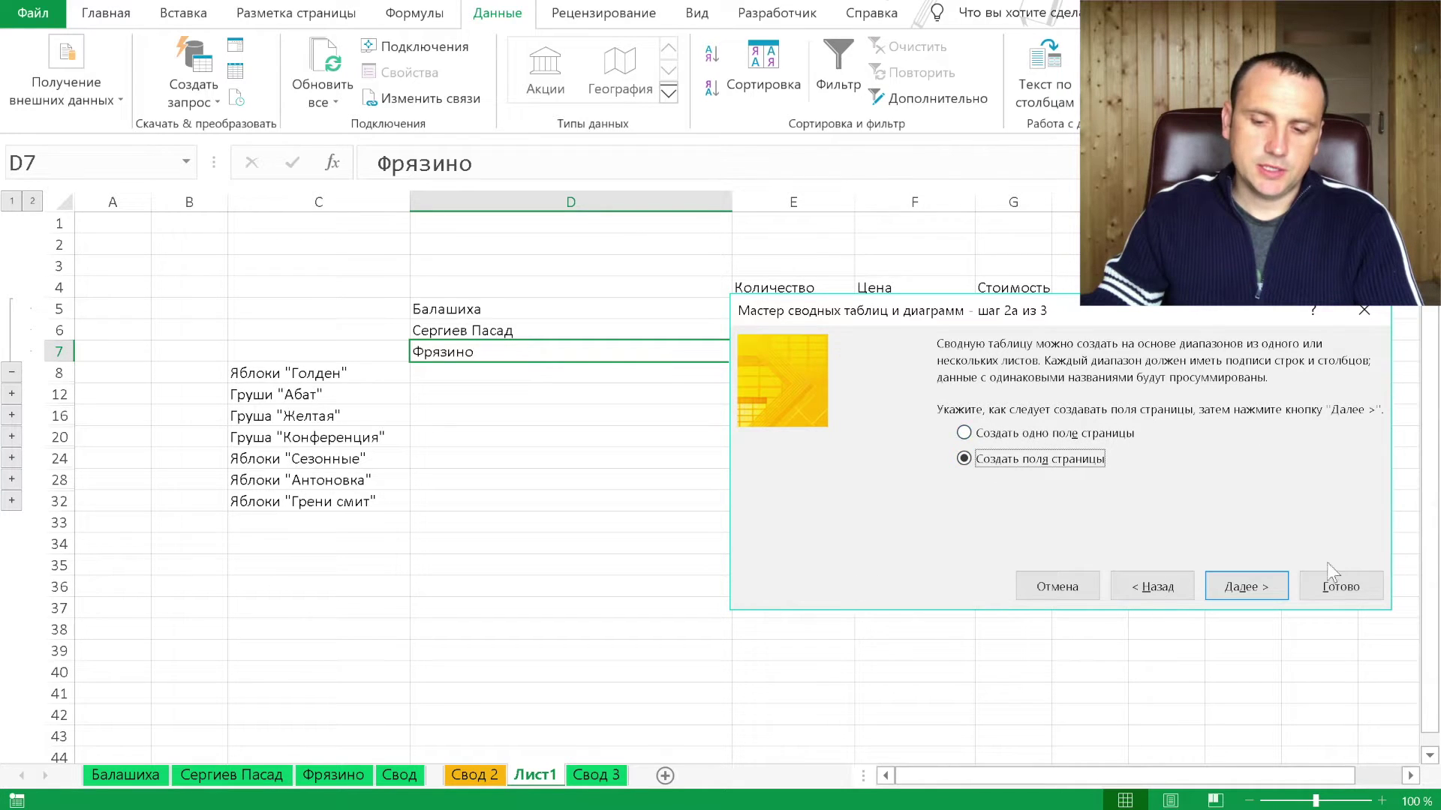
left_click(1235, 586)
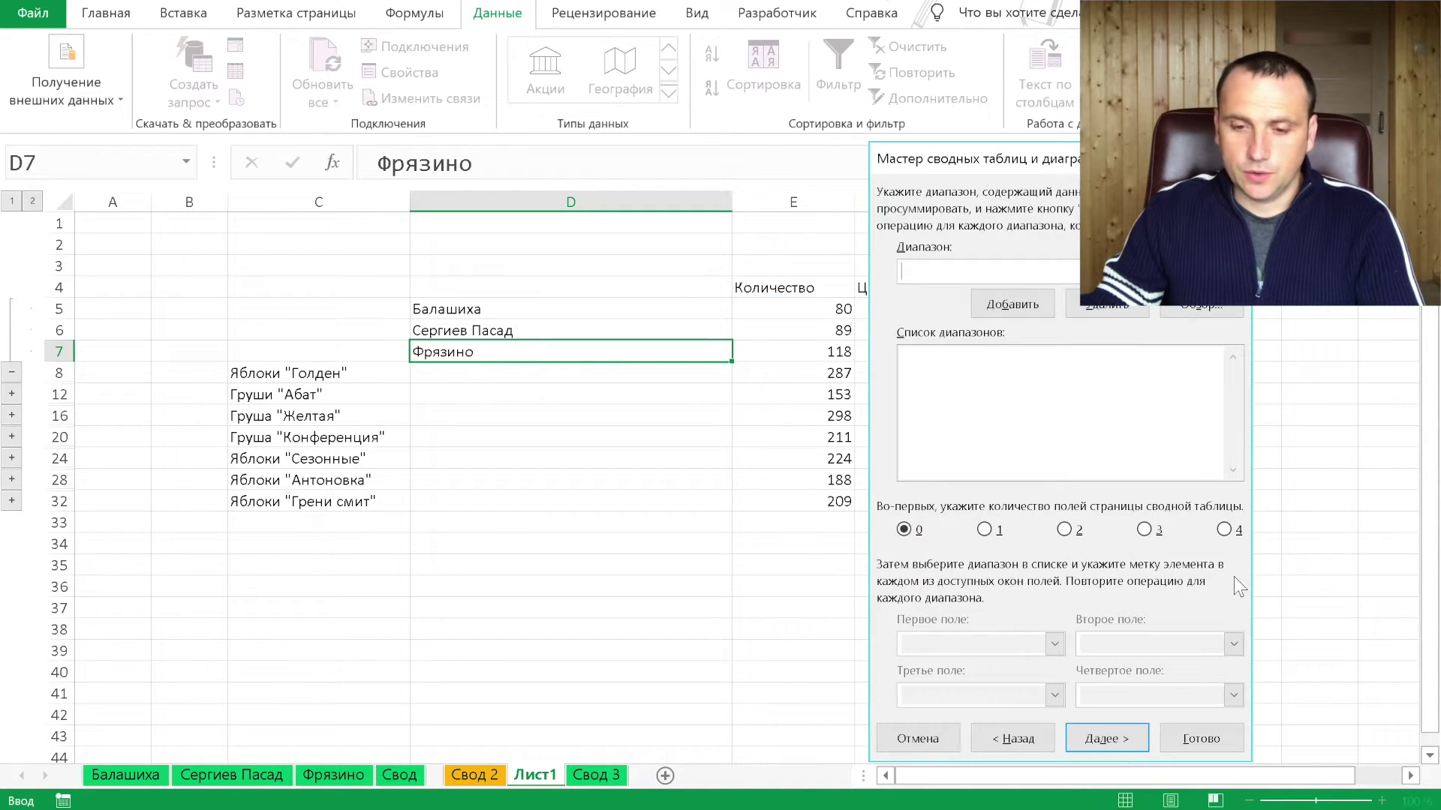
Add Балашиха!B2:E9 as a source range with one page field labelled Балашиха
left_click(113, 774)
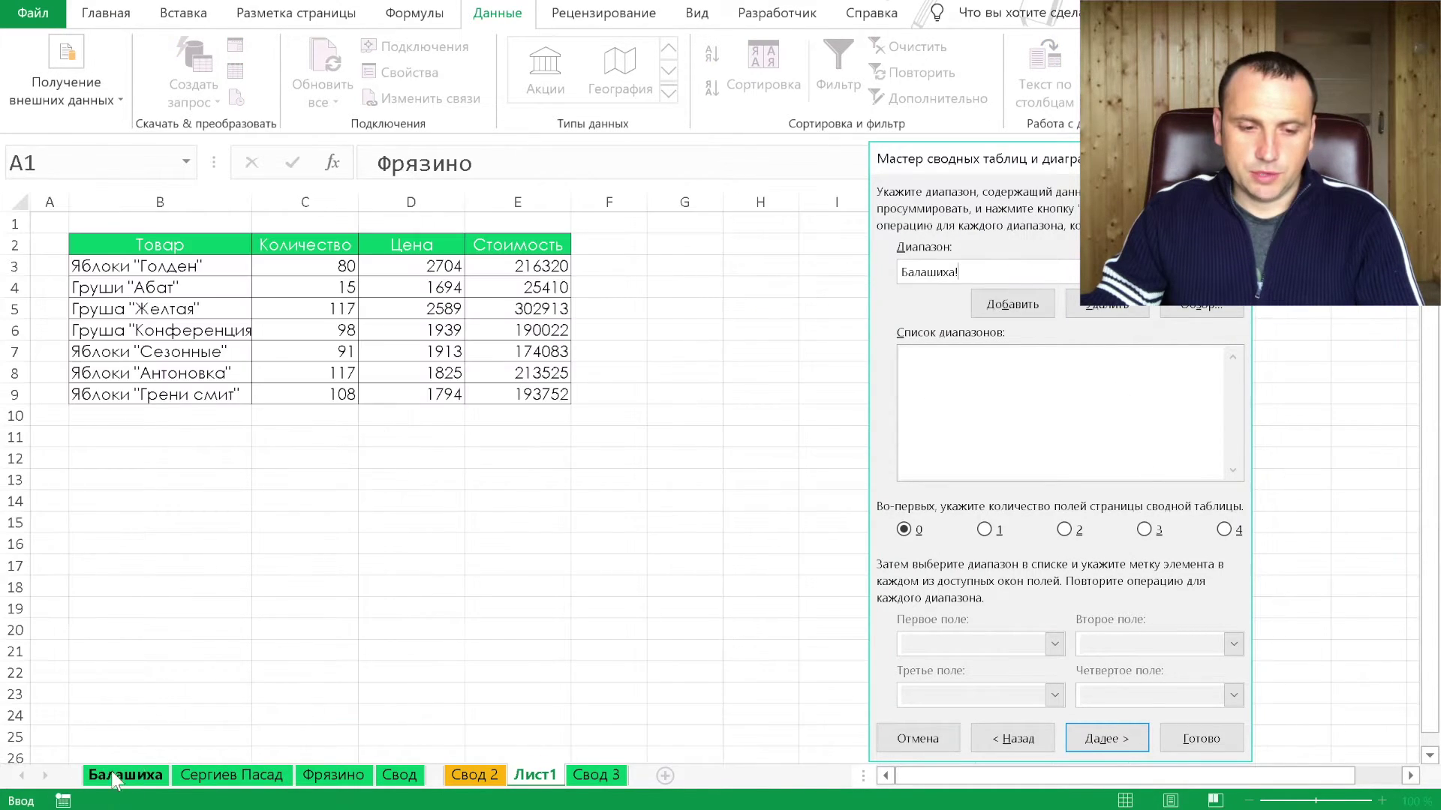
left_click_drag(171, 256, 501, 397)
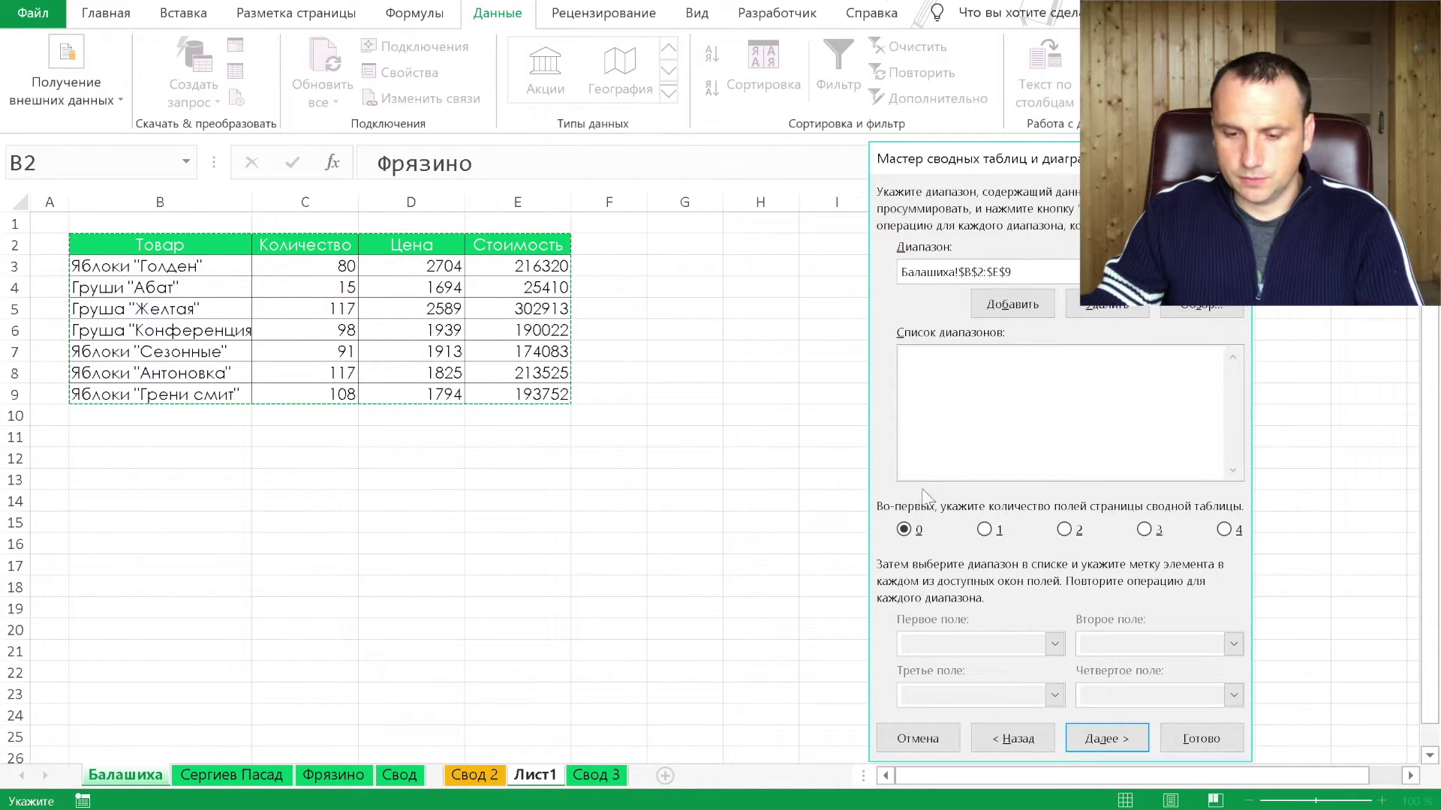
left_click(989, 531)
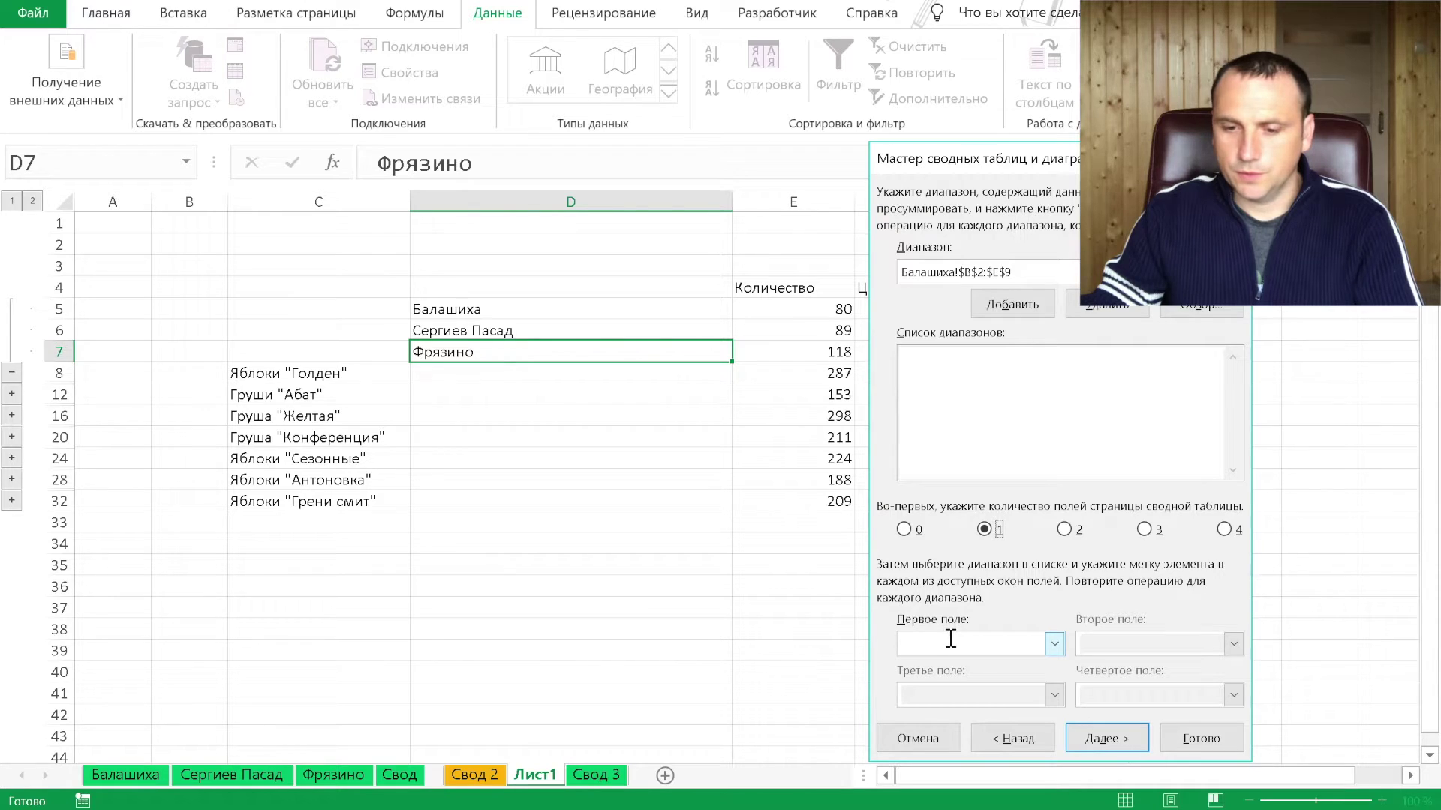
left_click(1005, 313)
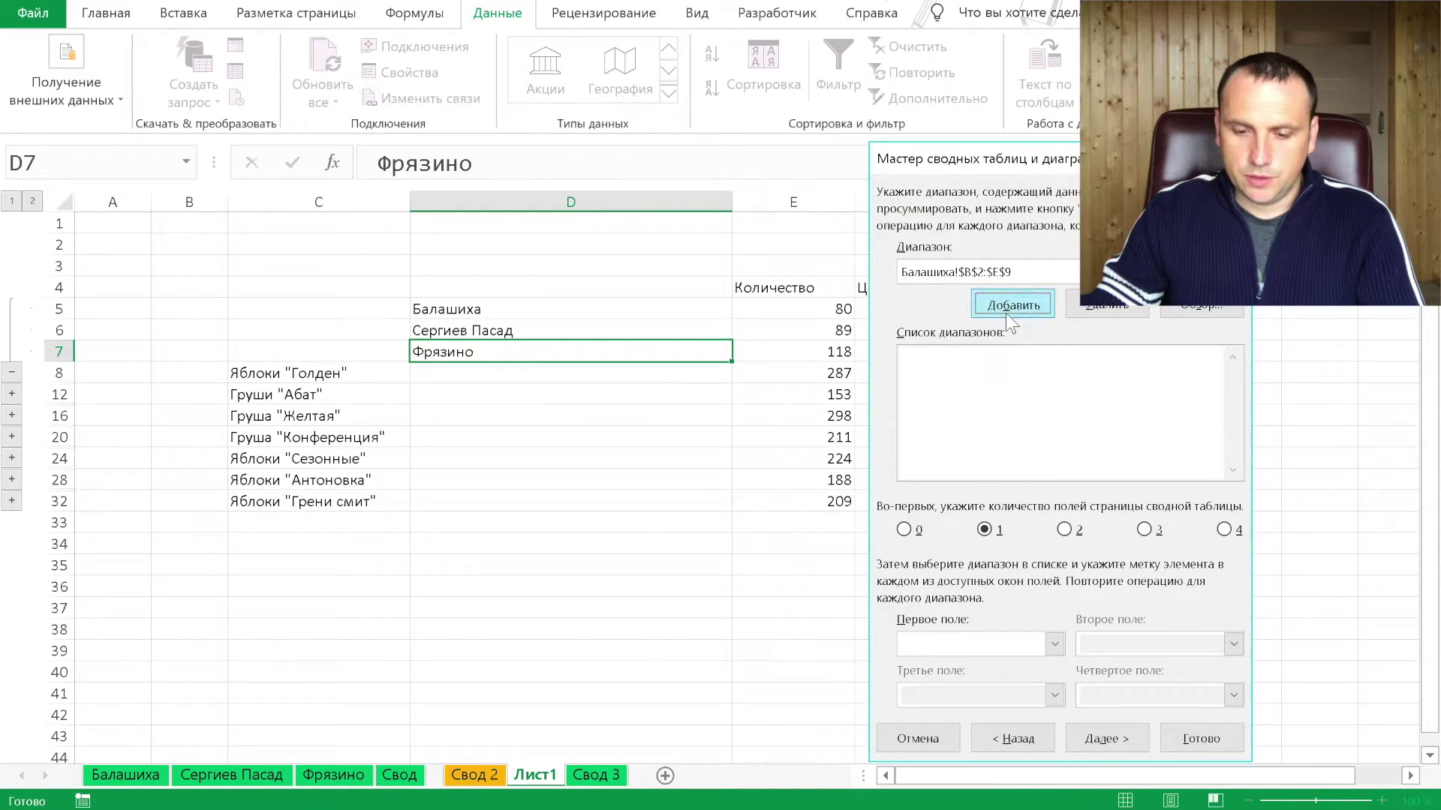
left_click(947, 643)
type("Балашиха")
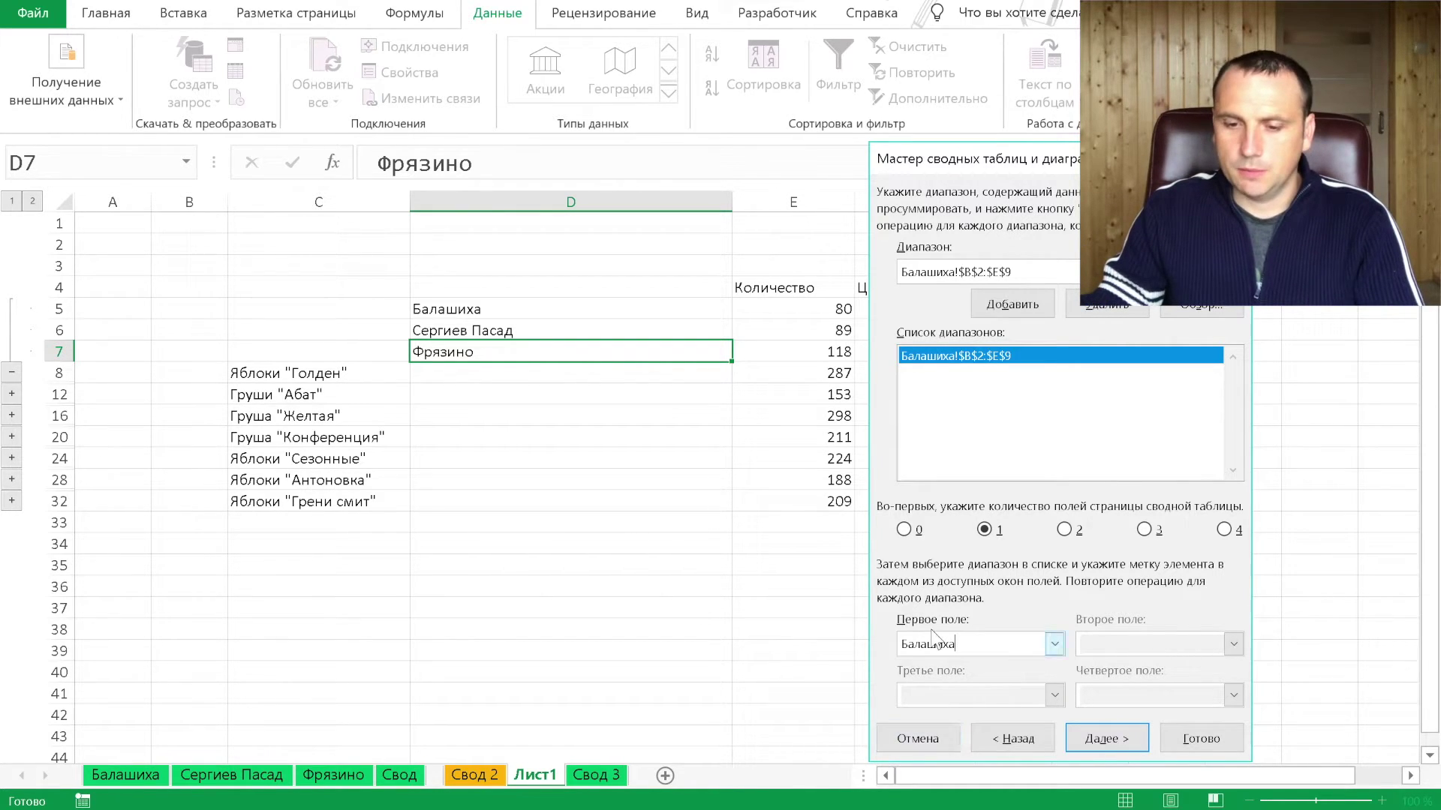
Clear the range box and go to the Сергиев Пасад sheet for its range
left_click(1015, 272)
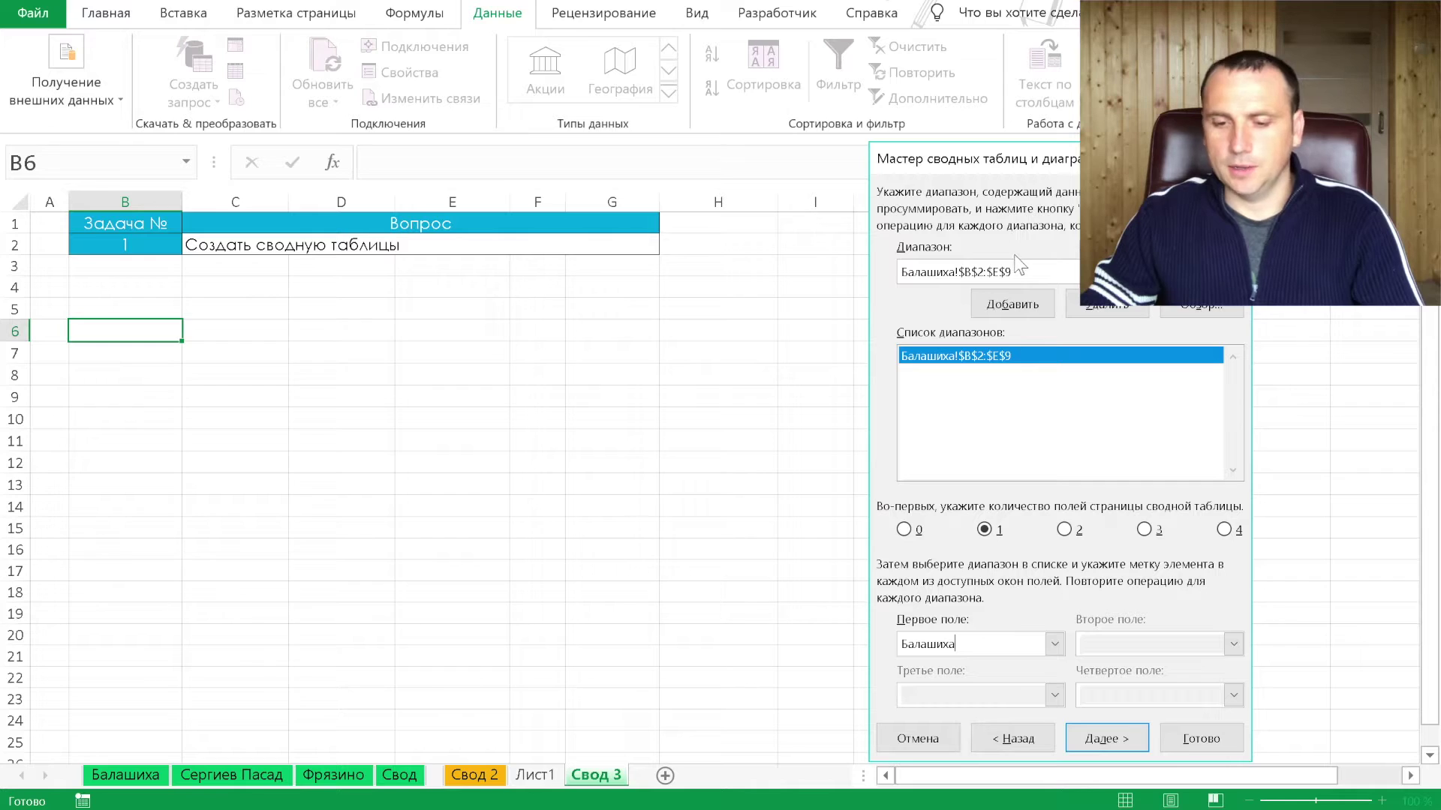
key("Delete")
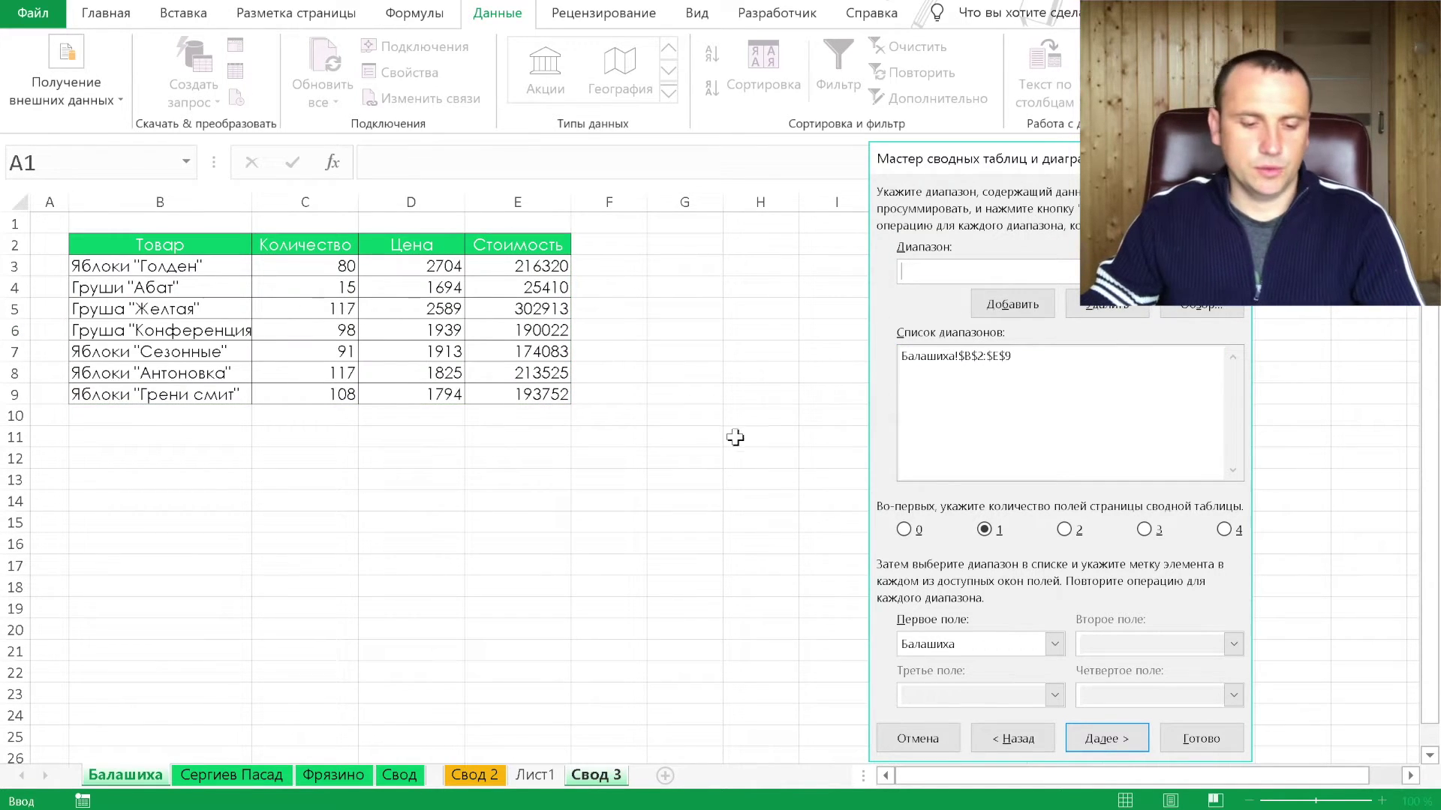
left_click(231, 775)
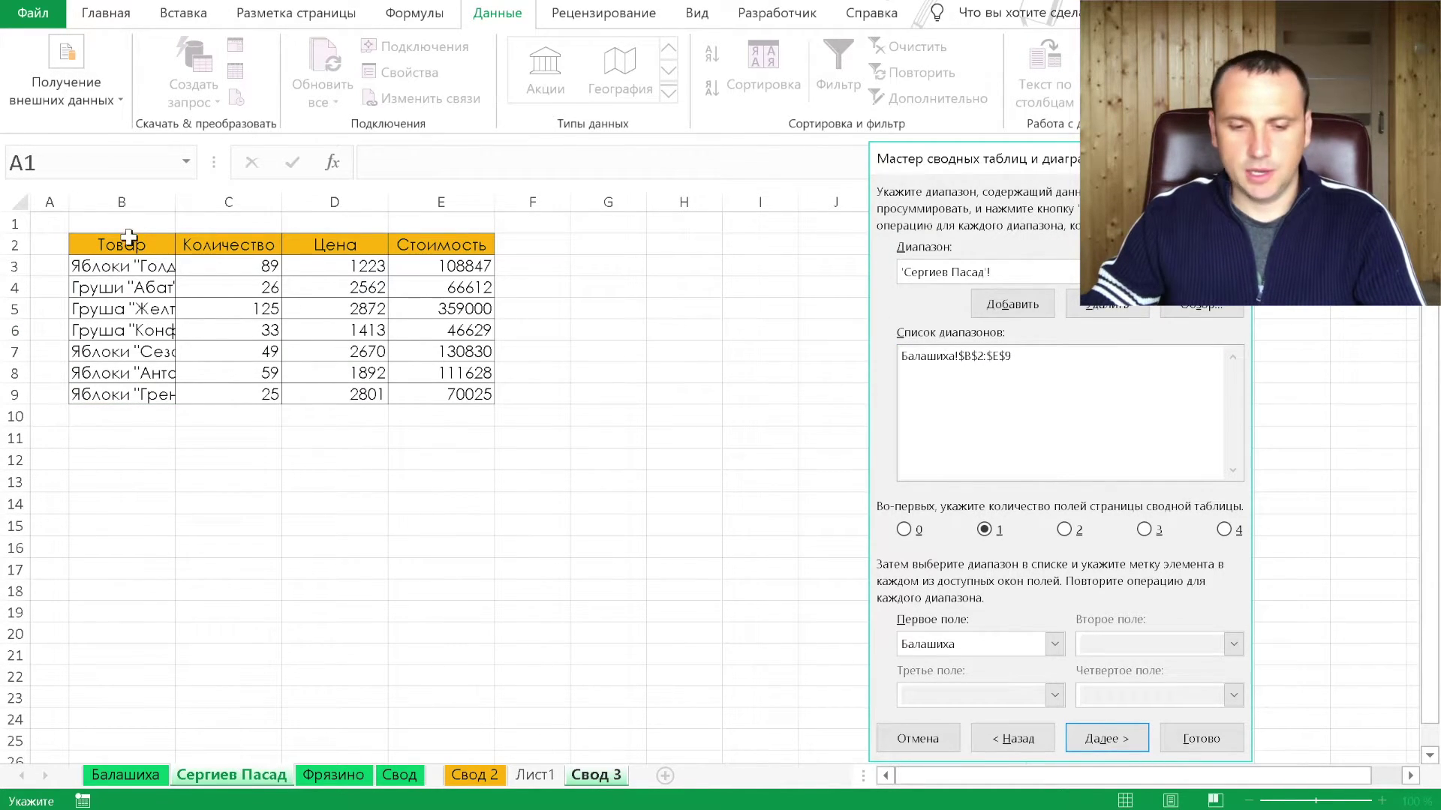
Add 'Сергиев Пасад'!B2:E9 to the list and relabel its page field for Сергиев Пасад
left_click_drag(129, 234, 443, 397)
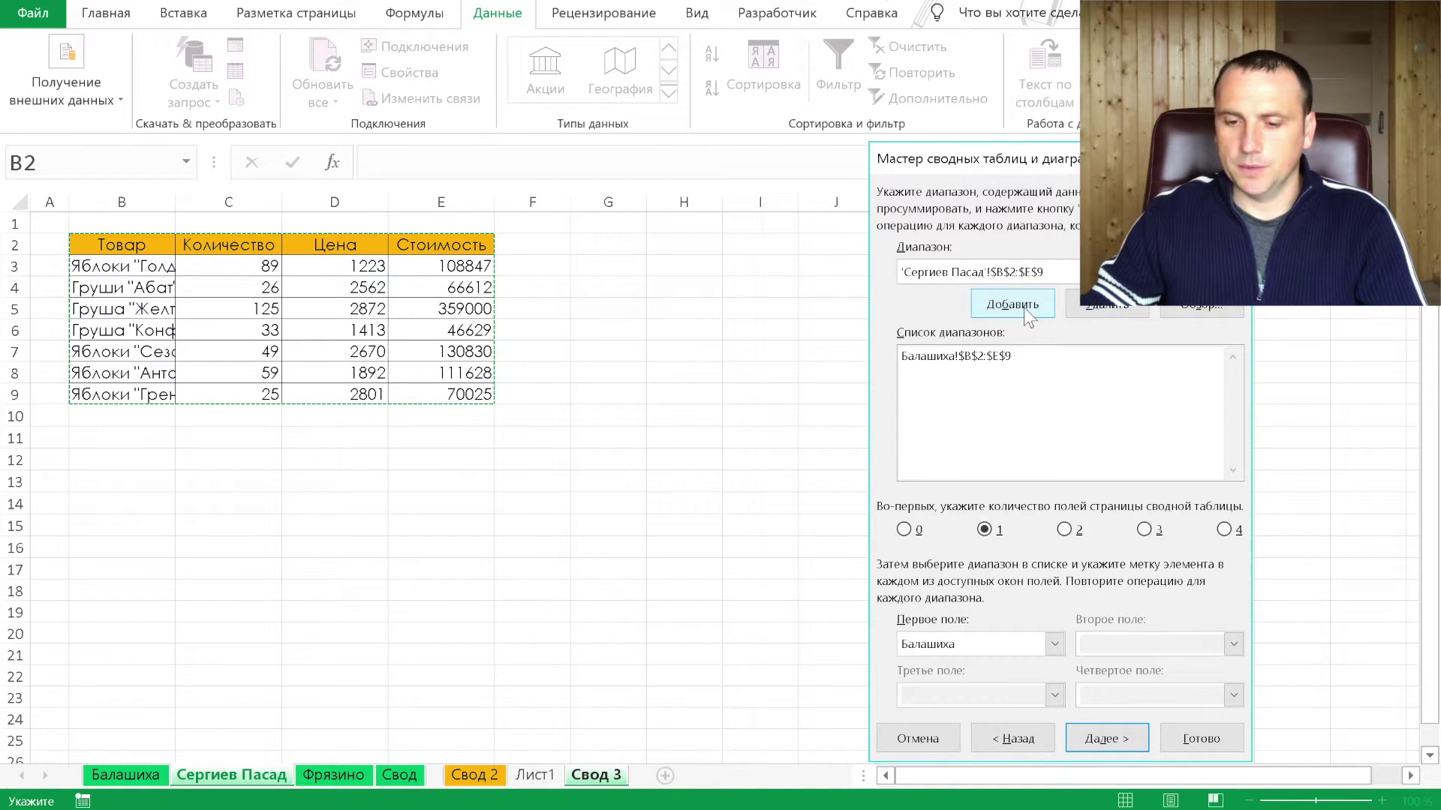
left_click(1024, 307)
left_click(971, 650)
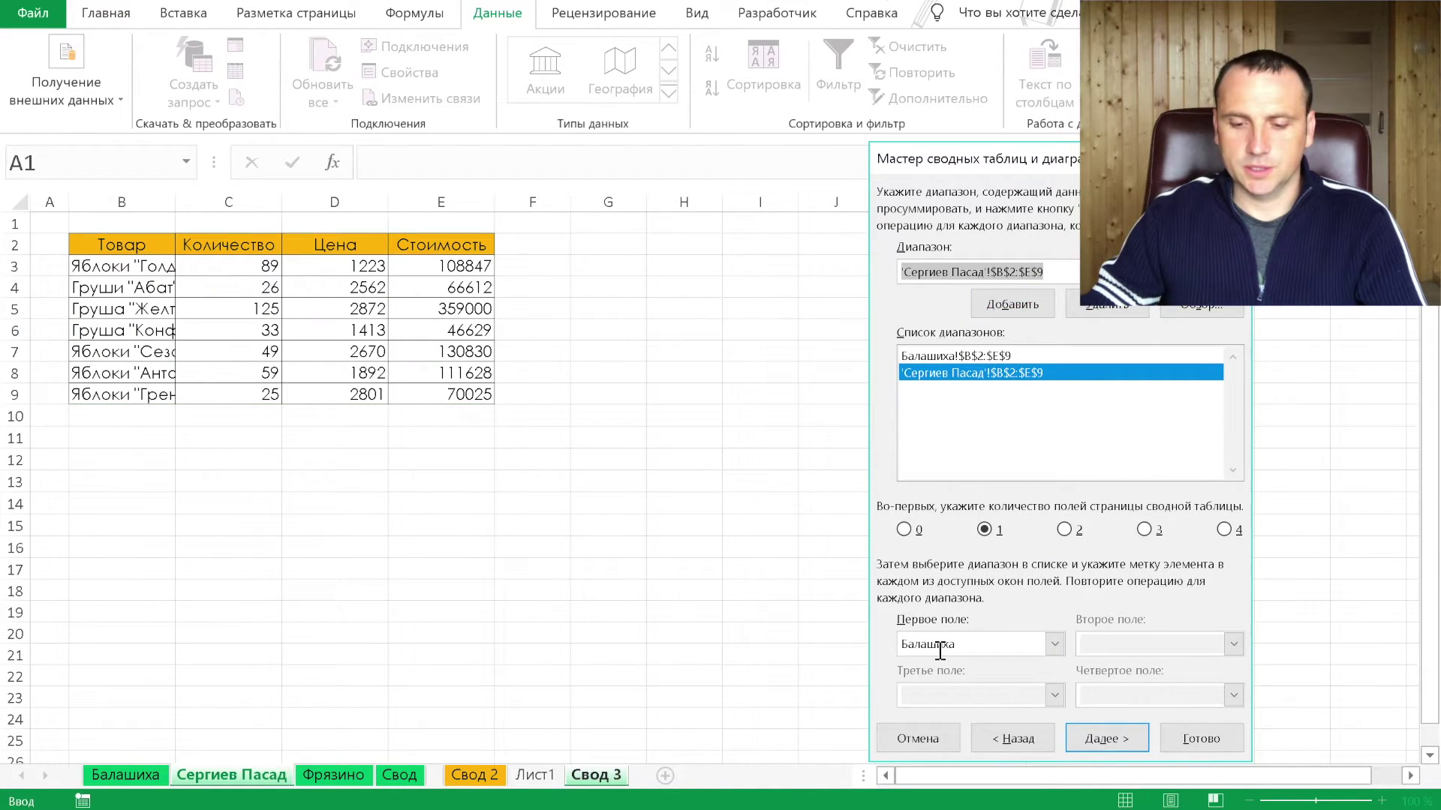
double_click(939, 650)
type("Серг")
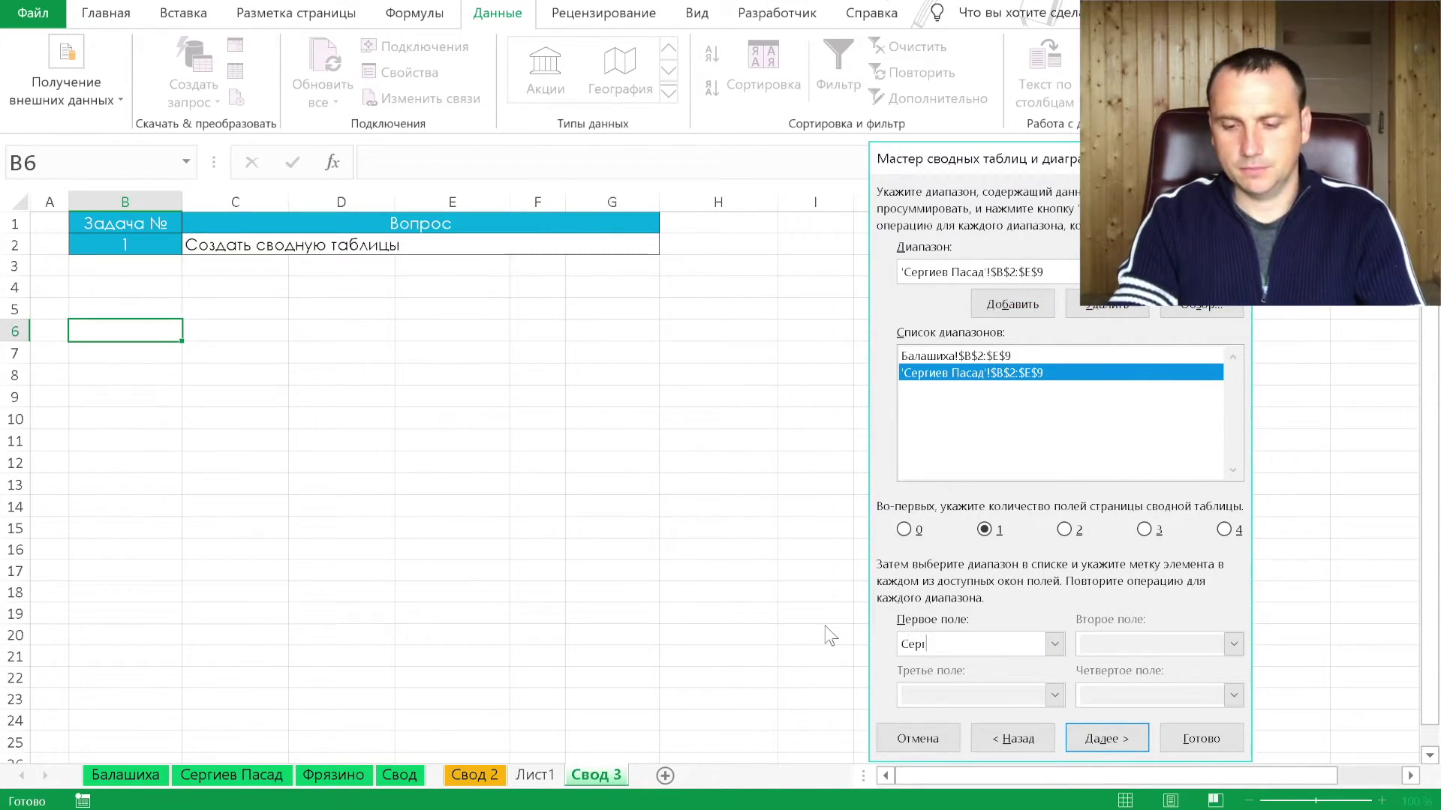
type("иев Пасад")
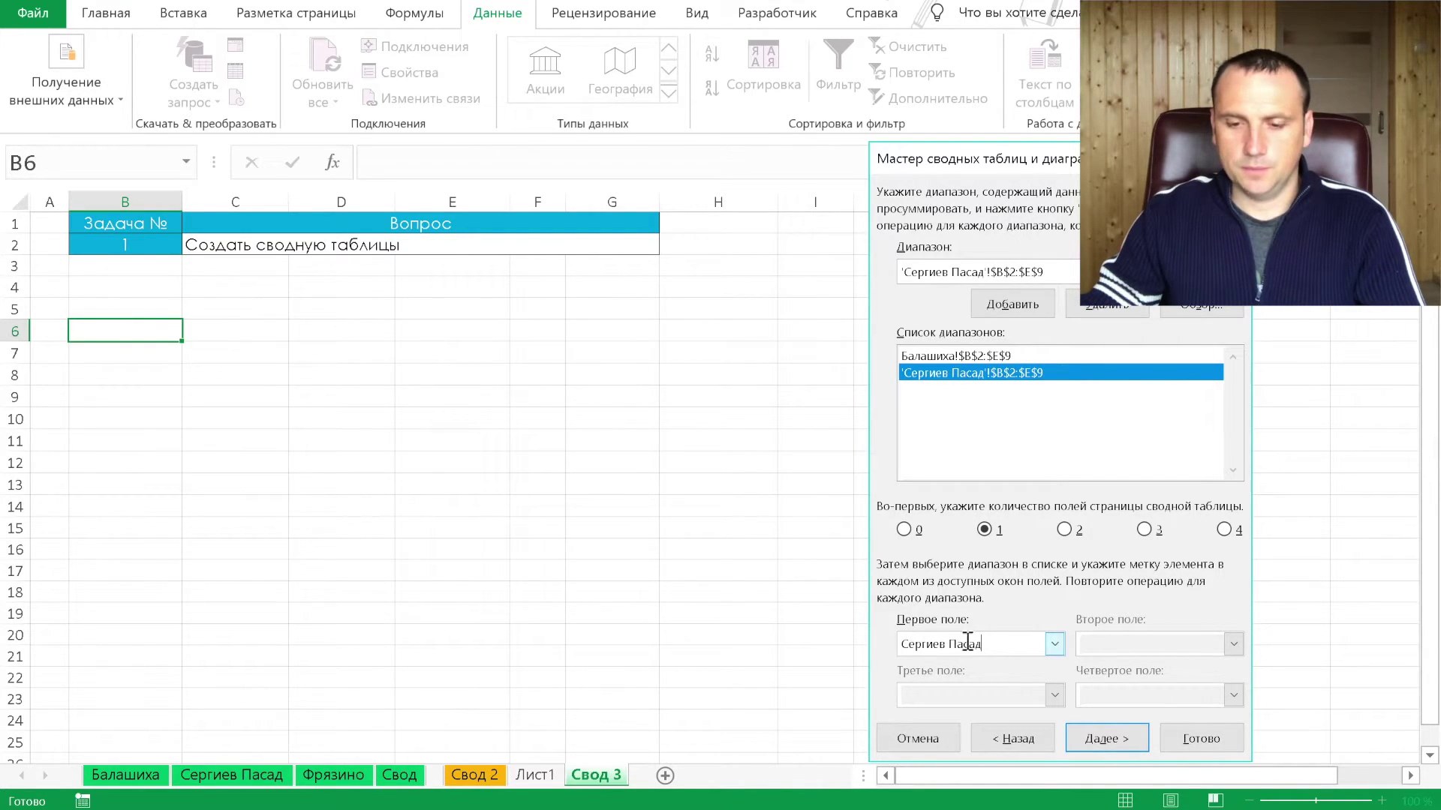
Add Фрязино!B2:E9 with the page field label Фрязино, then continue the wizard
left_click(1061, 272)
key("BackSpace")
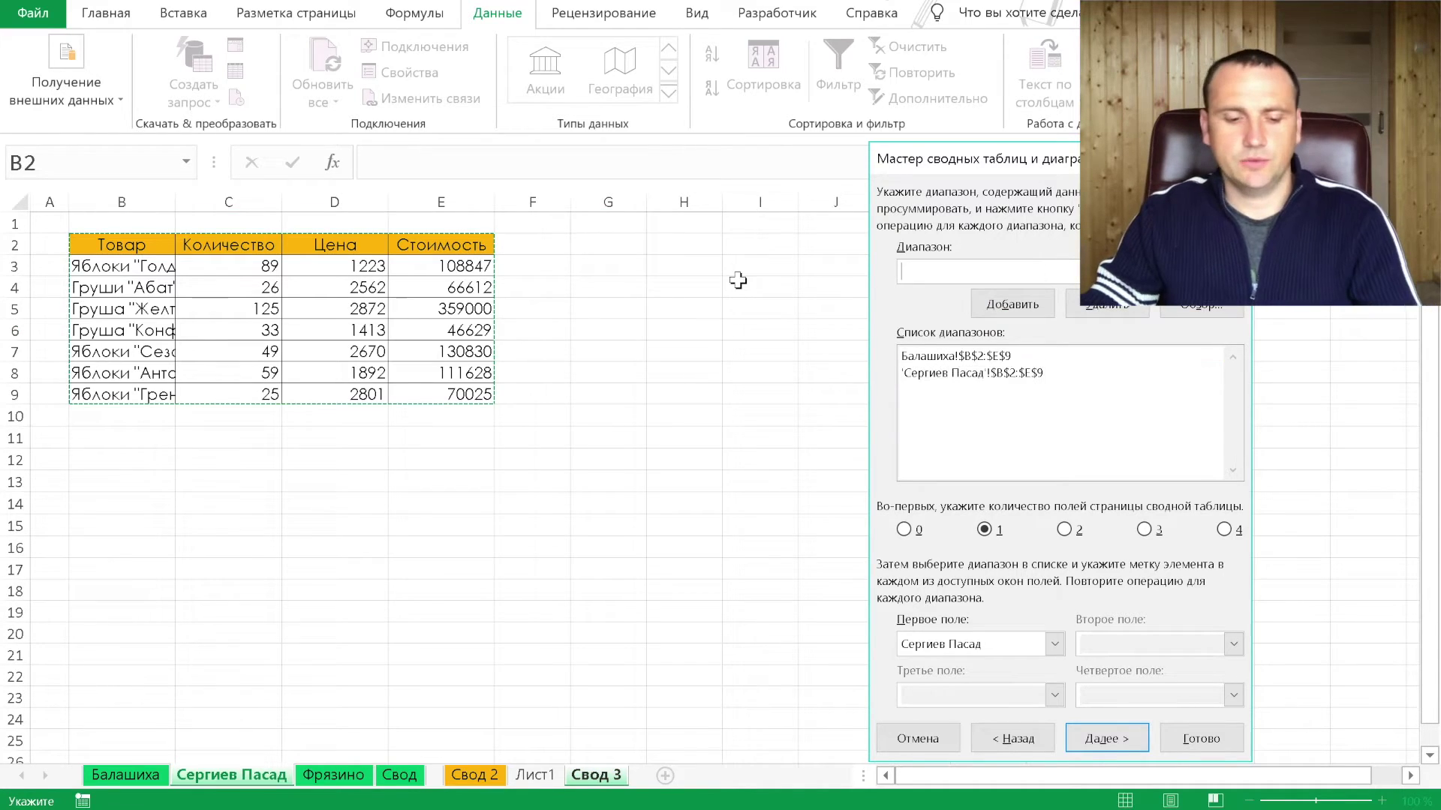
left_click(334, 775)
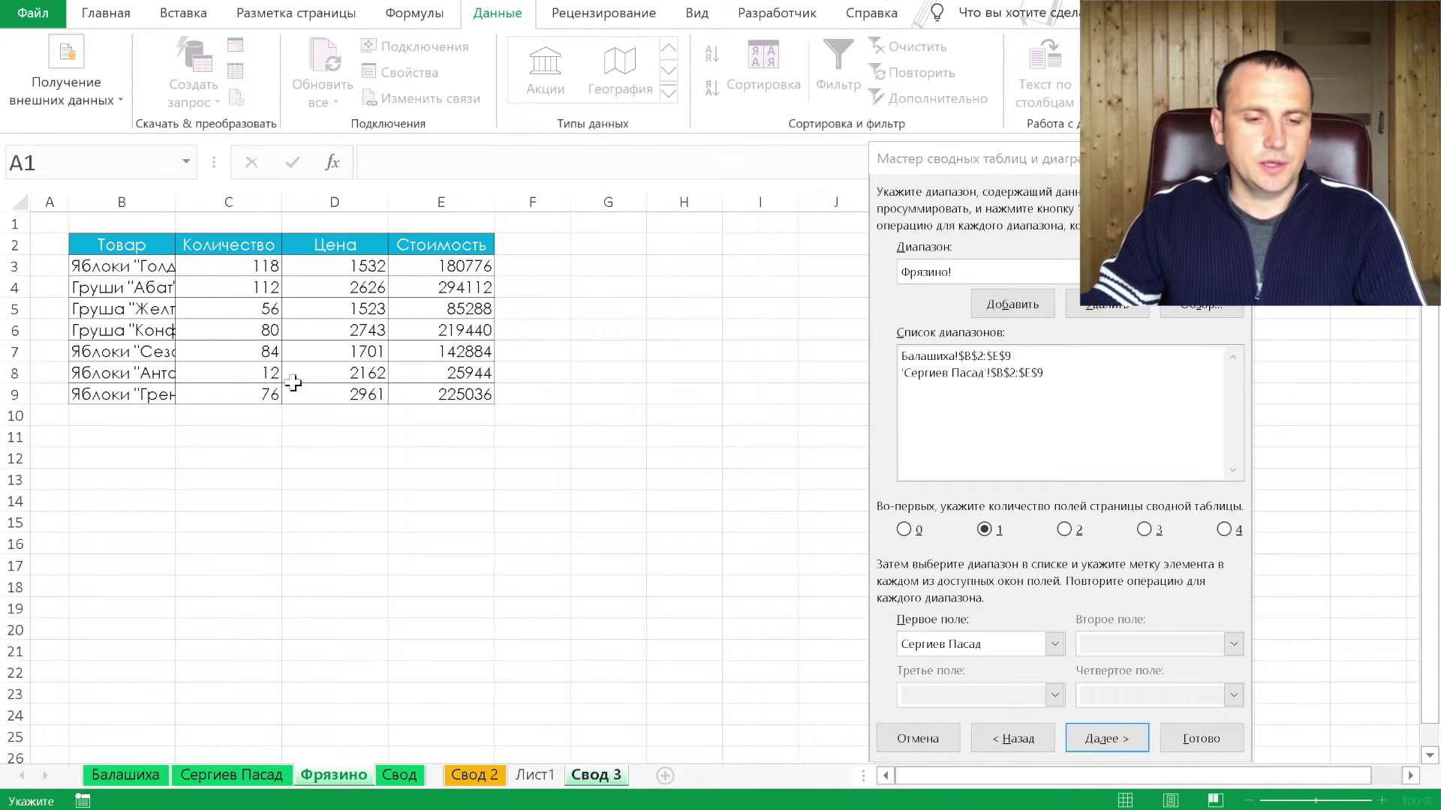
left_click_drag(113, 248, 279, 308)
left_click_drag(478, 403, 478, 403)
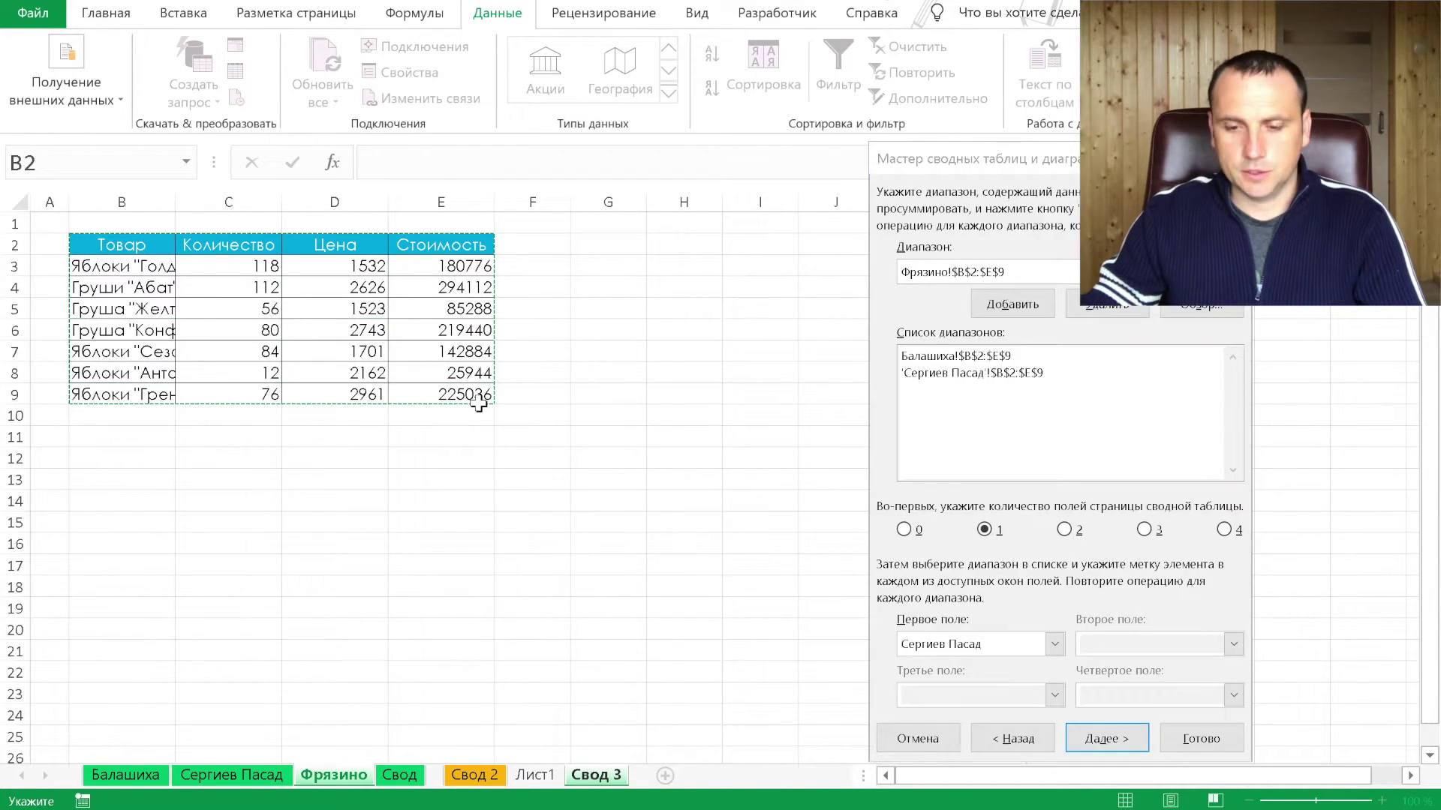
left_click(1034, 303)
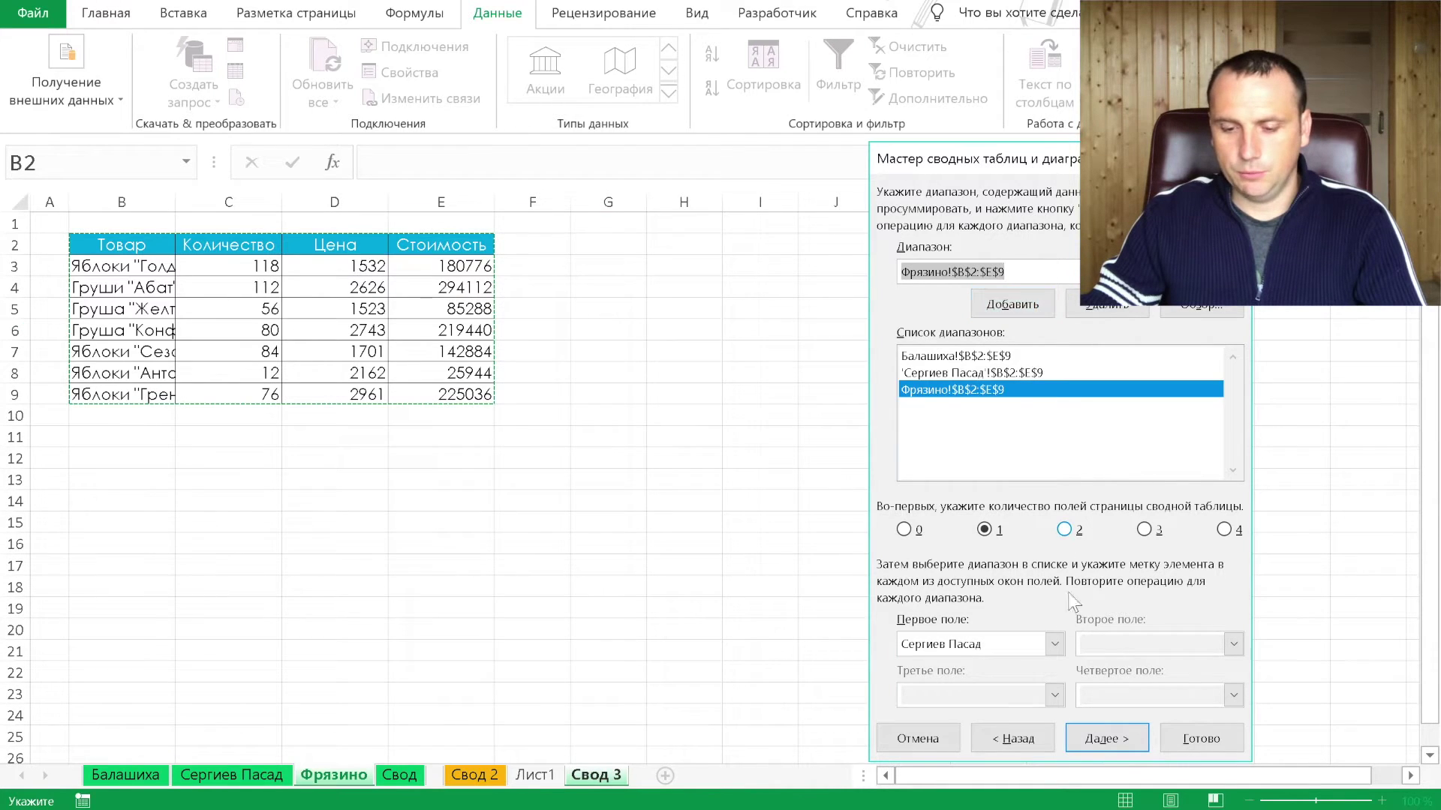
left_click(998, 644)
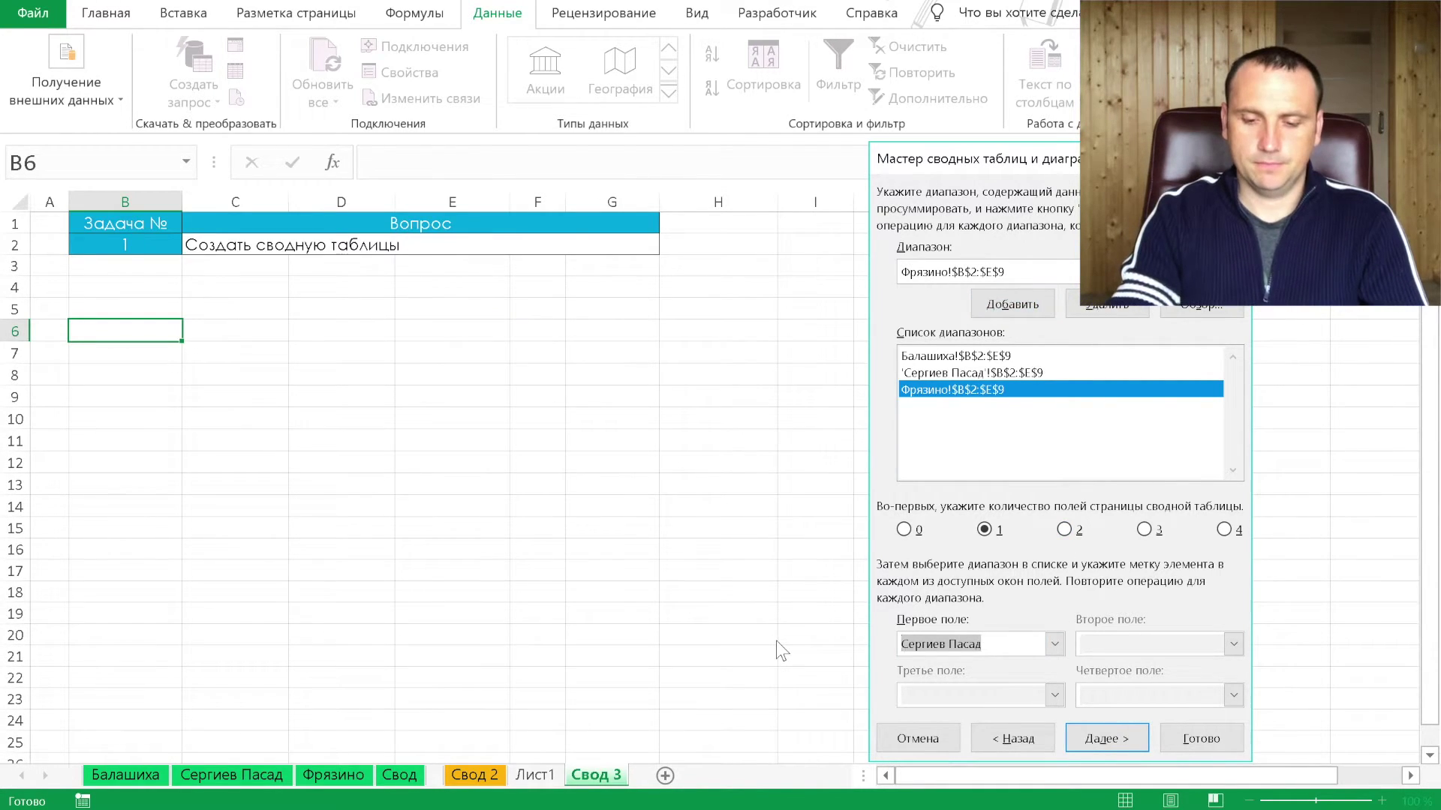
type("Фрязино")
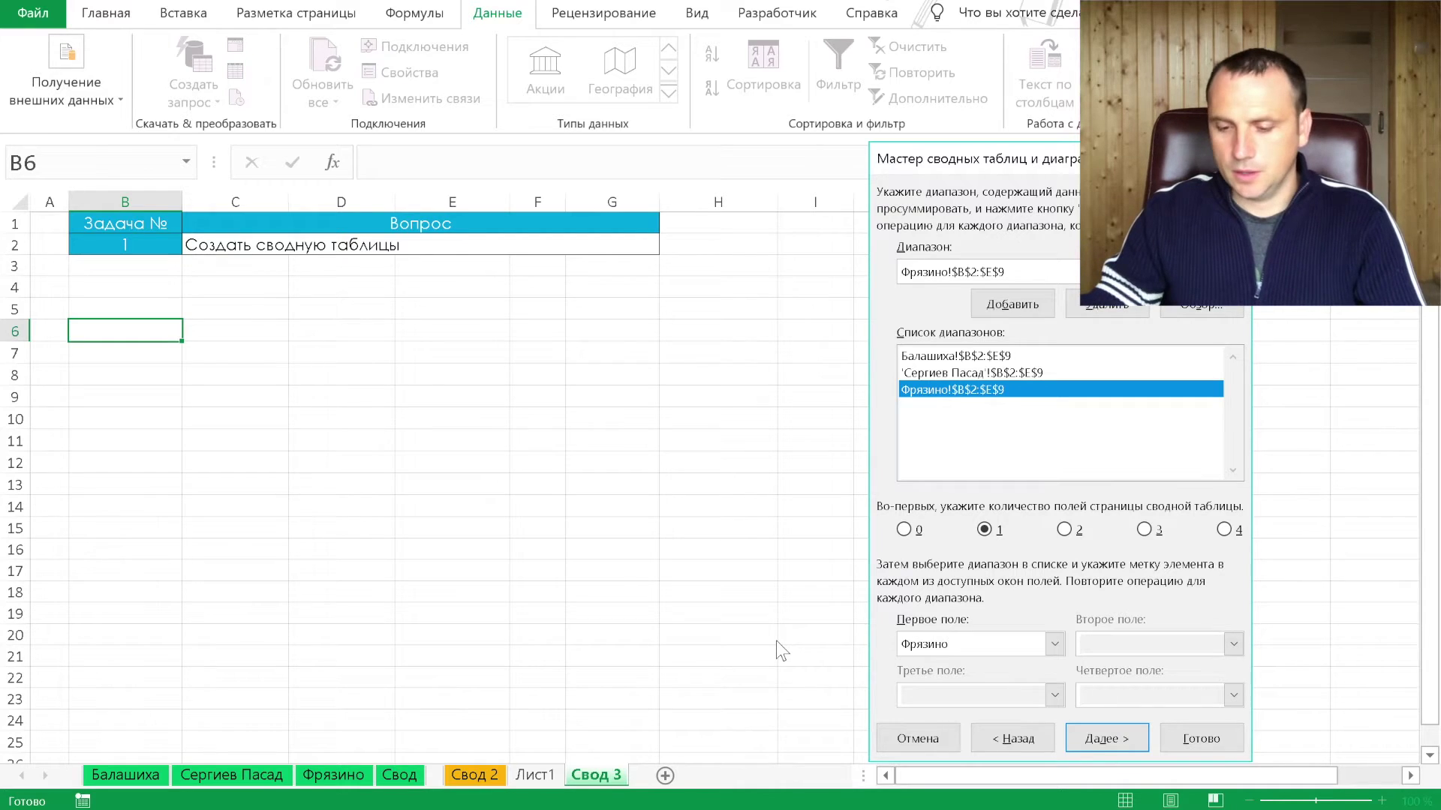
left_click(1103, 739)
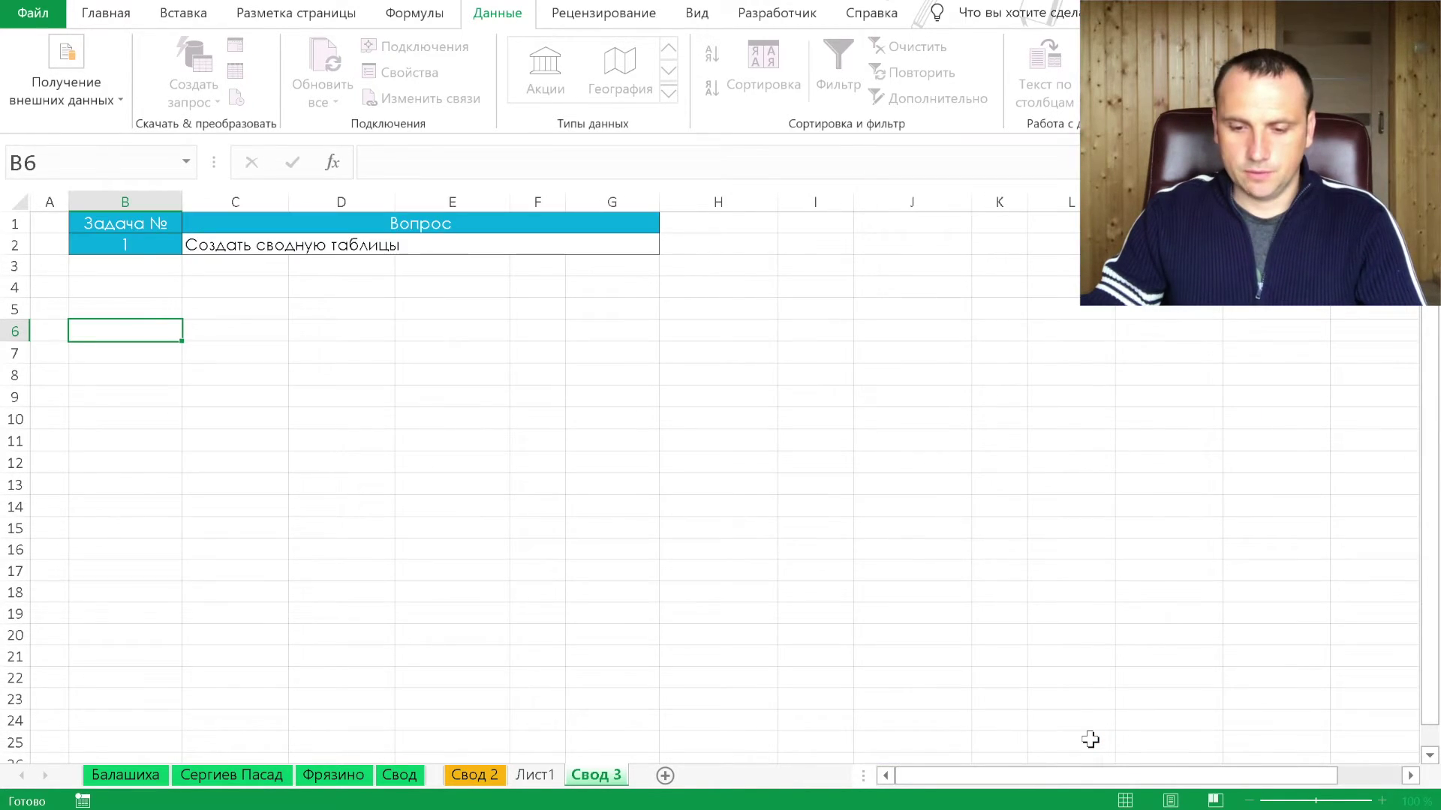
Create the pivot at B6 on Свод 3 and move Страница1 into Rows to group products by branch
left_click(1280, 593)
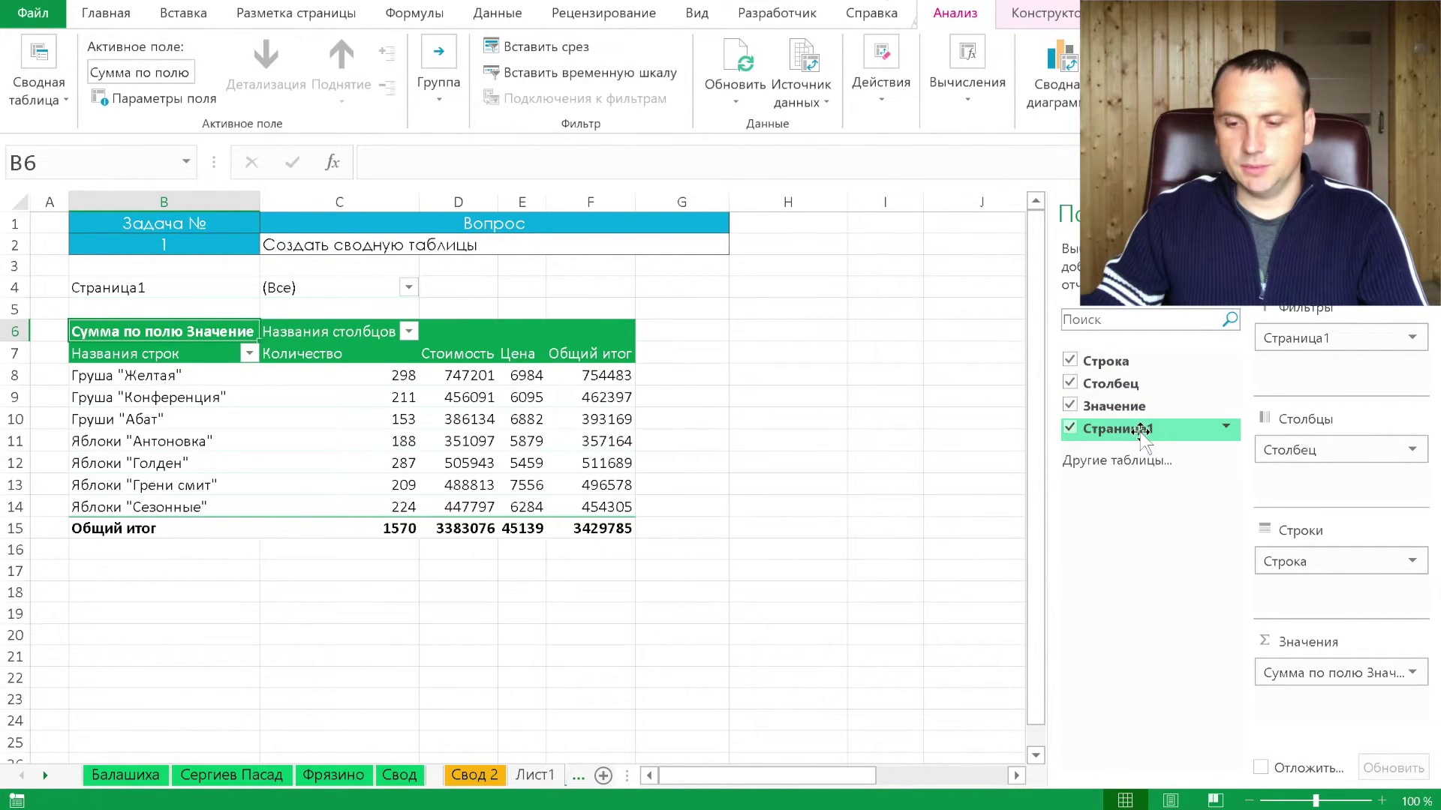
left_click_drag(1140, 429, 1371, 448)
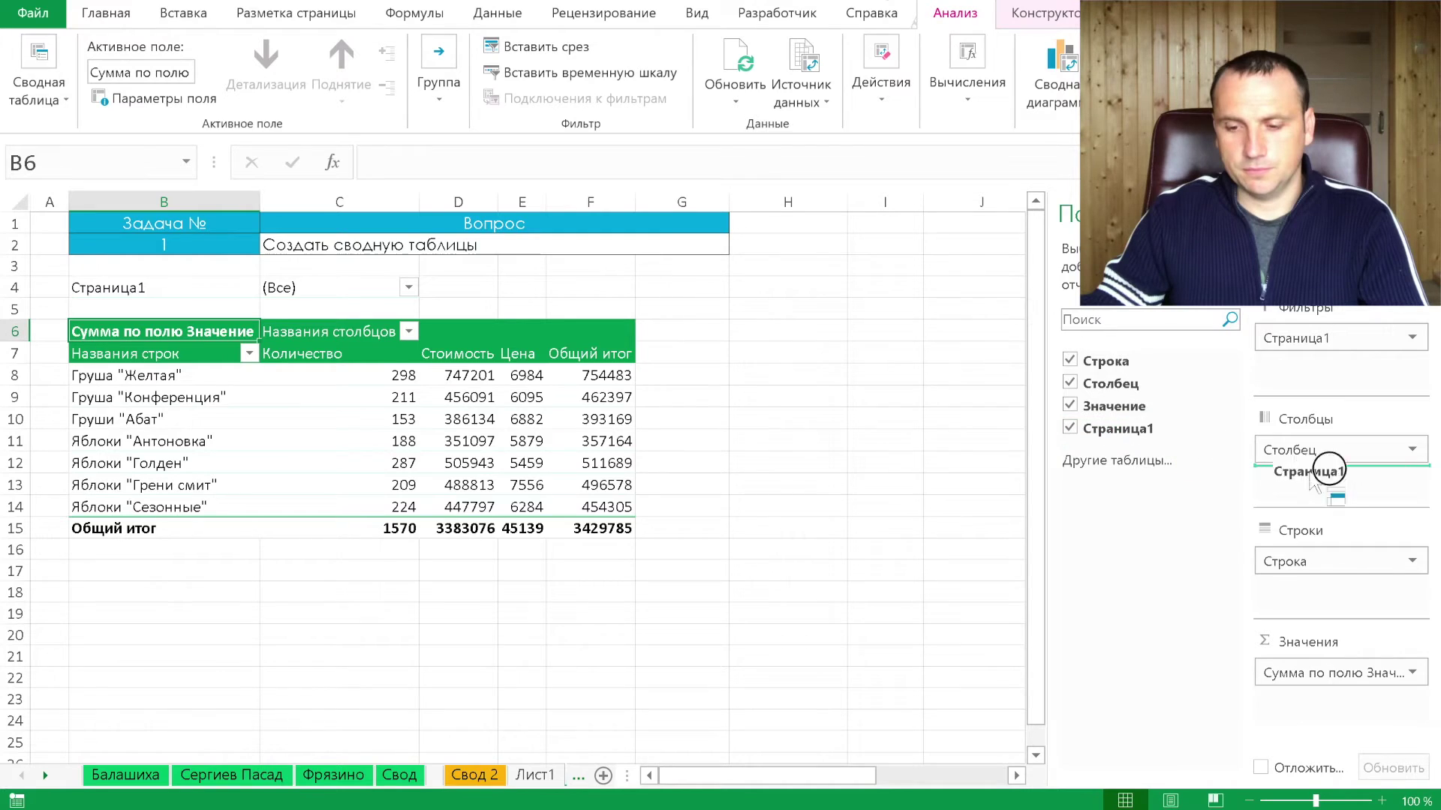
left_click_drag(1372, 449, 1378, 552)
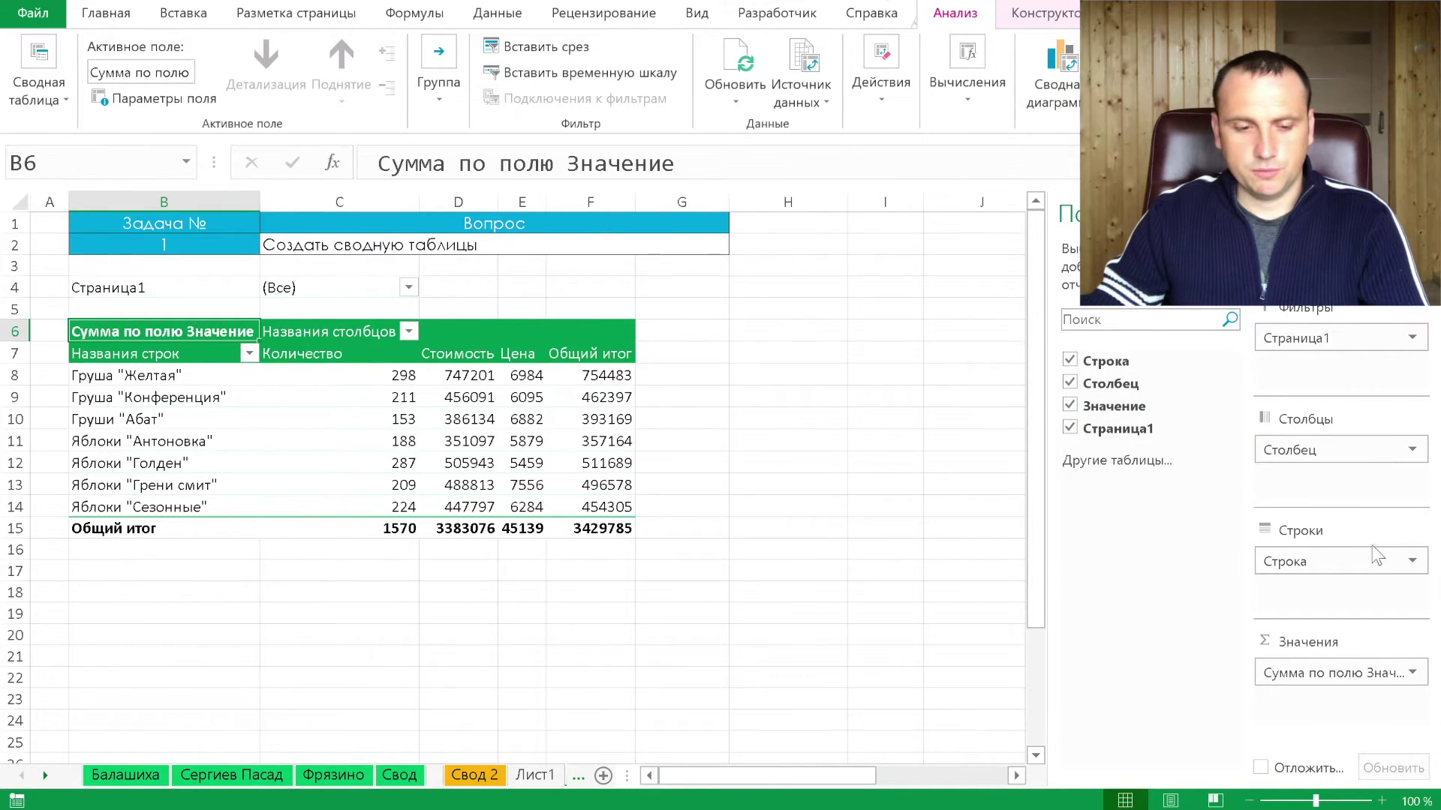
scroll(372, 463, "down", 1)
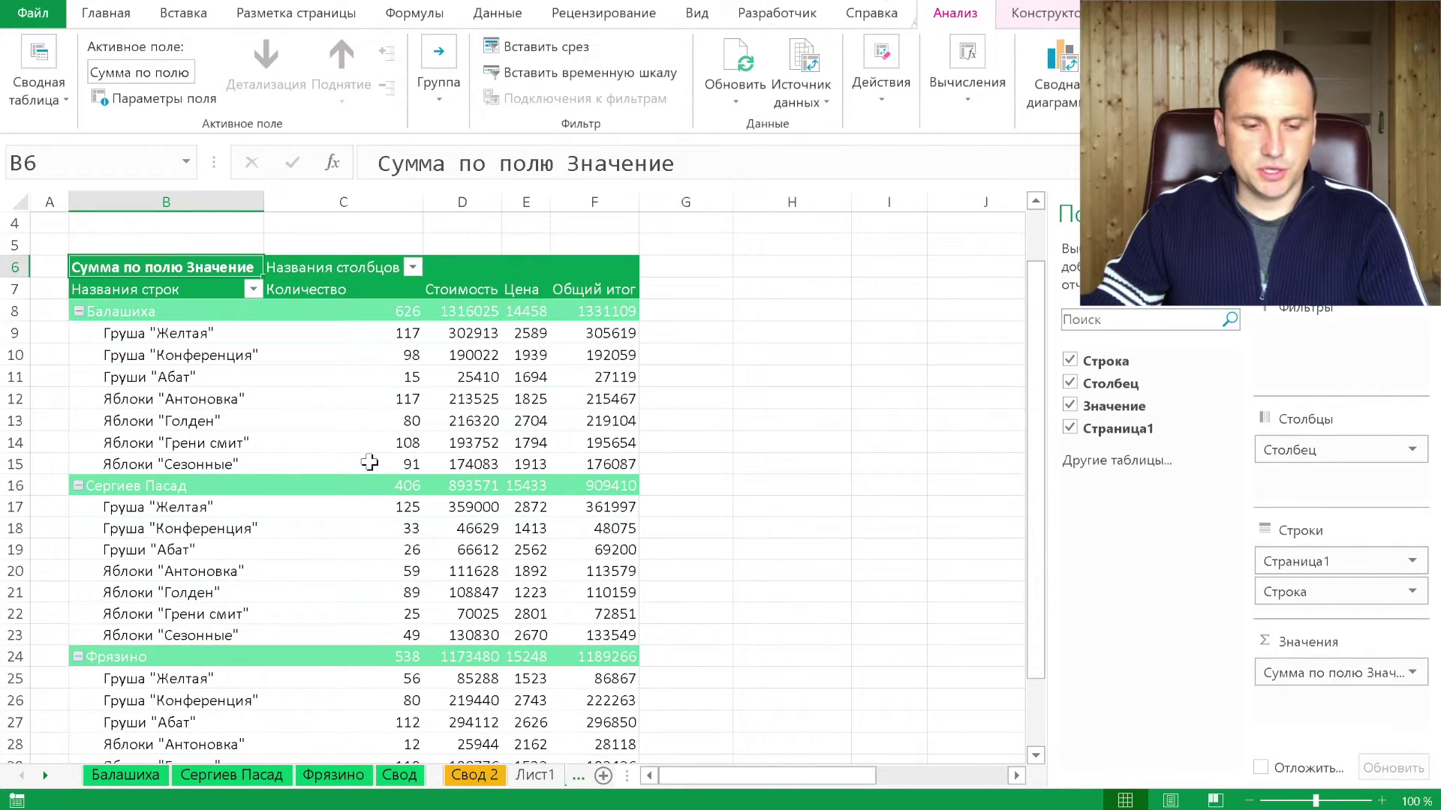
scroll(495, 451, "down", 1)
scroll(495, 451, "down", 1)
scroll(496, 450, "down", 1)
scroll(501, 449, "up", 1)
scroll(500, 448, "up", 1)
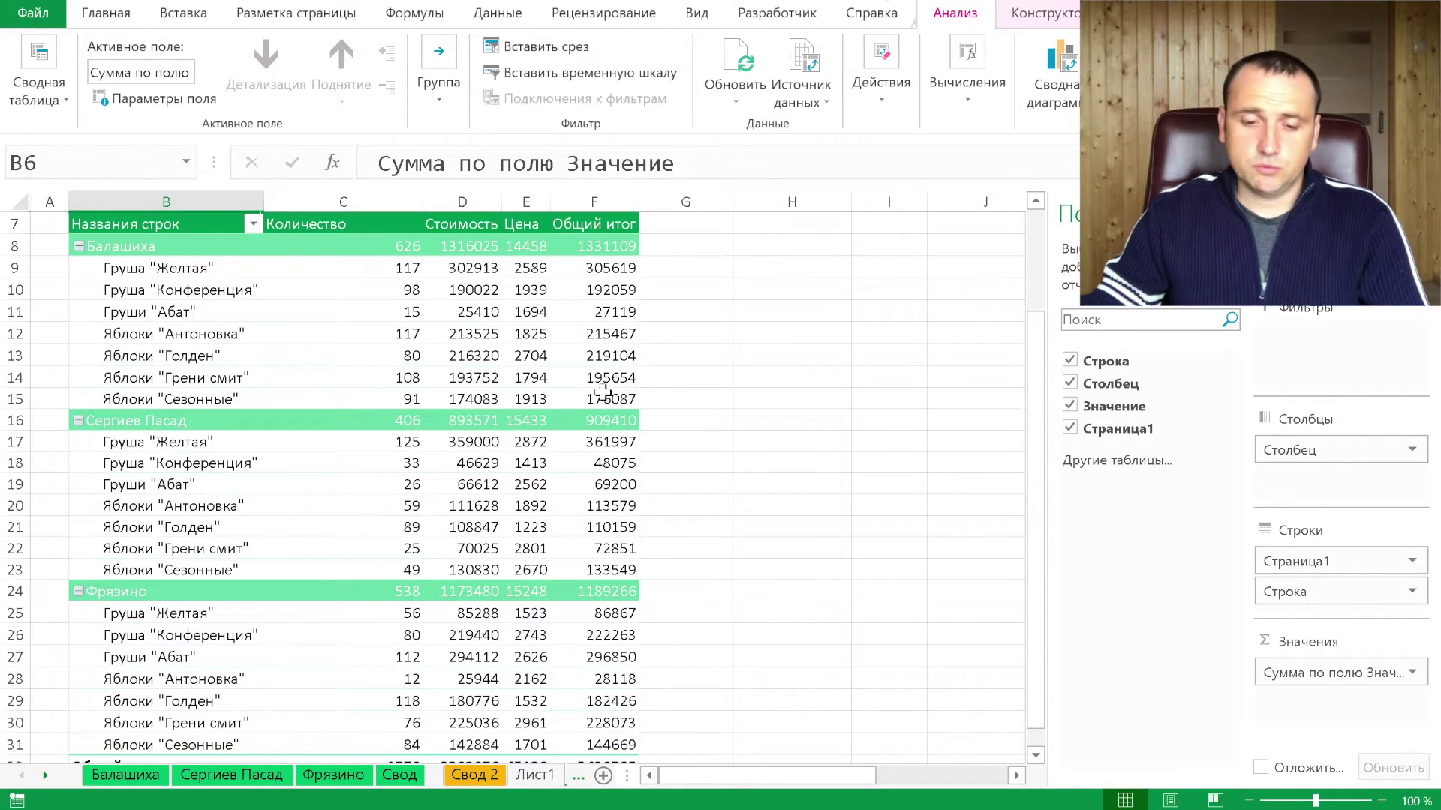
left_click(583, 331)
right_click(584, 331)
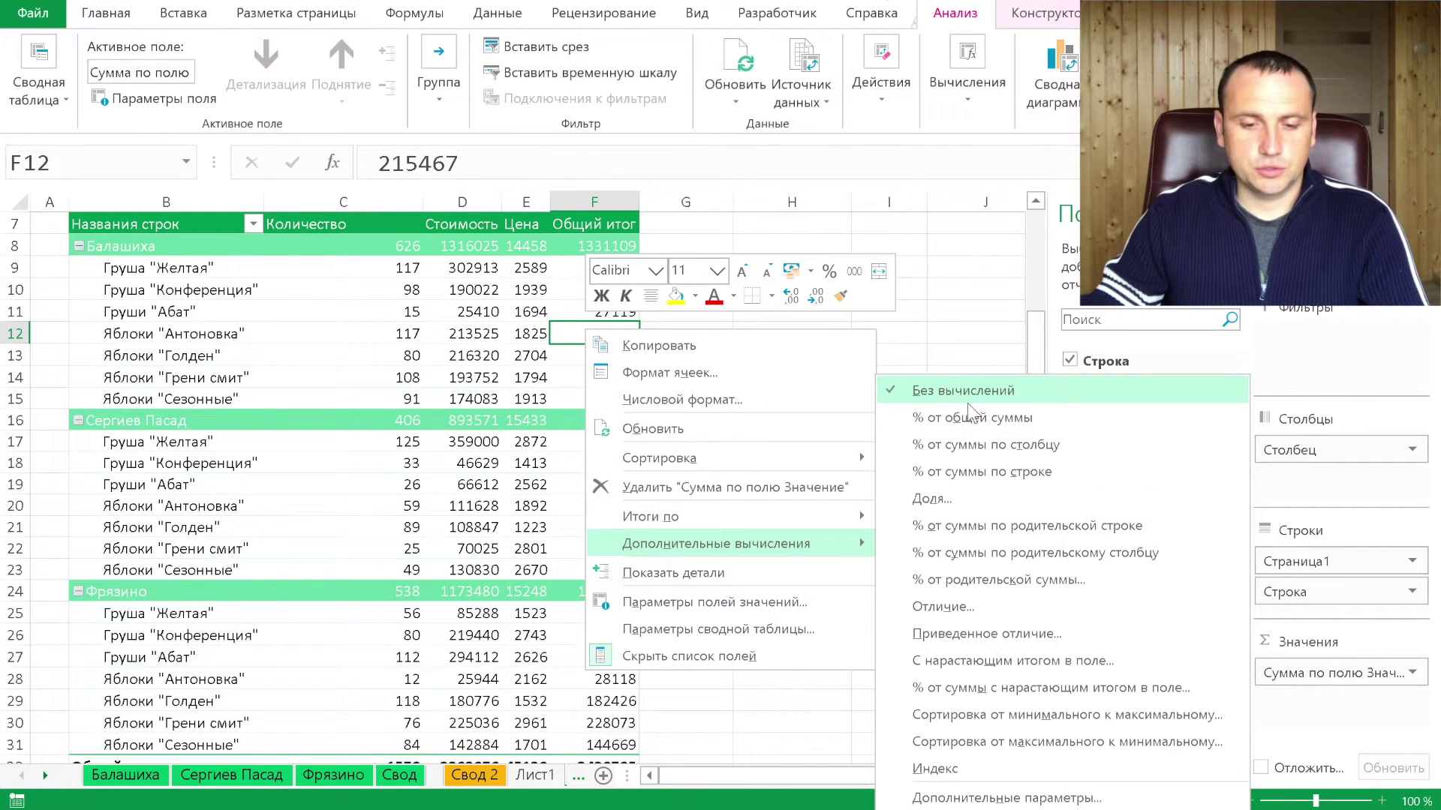
Show the pivot values as % of the grand total
mouse_move(716, 543)
left_click(973, 420)
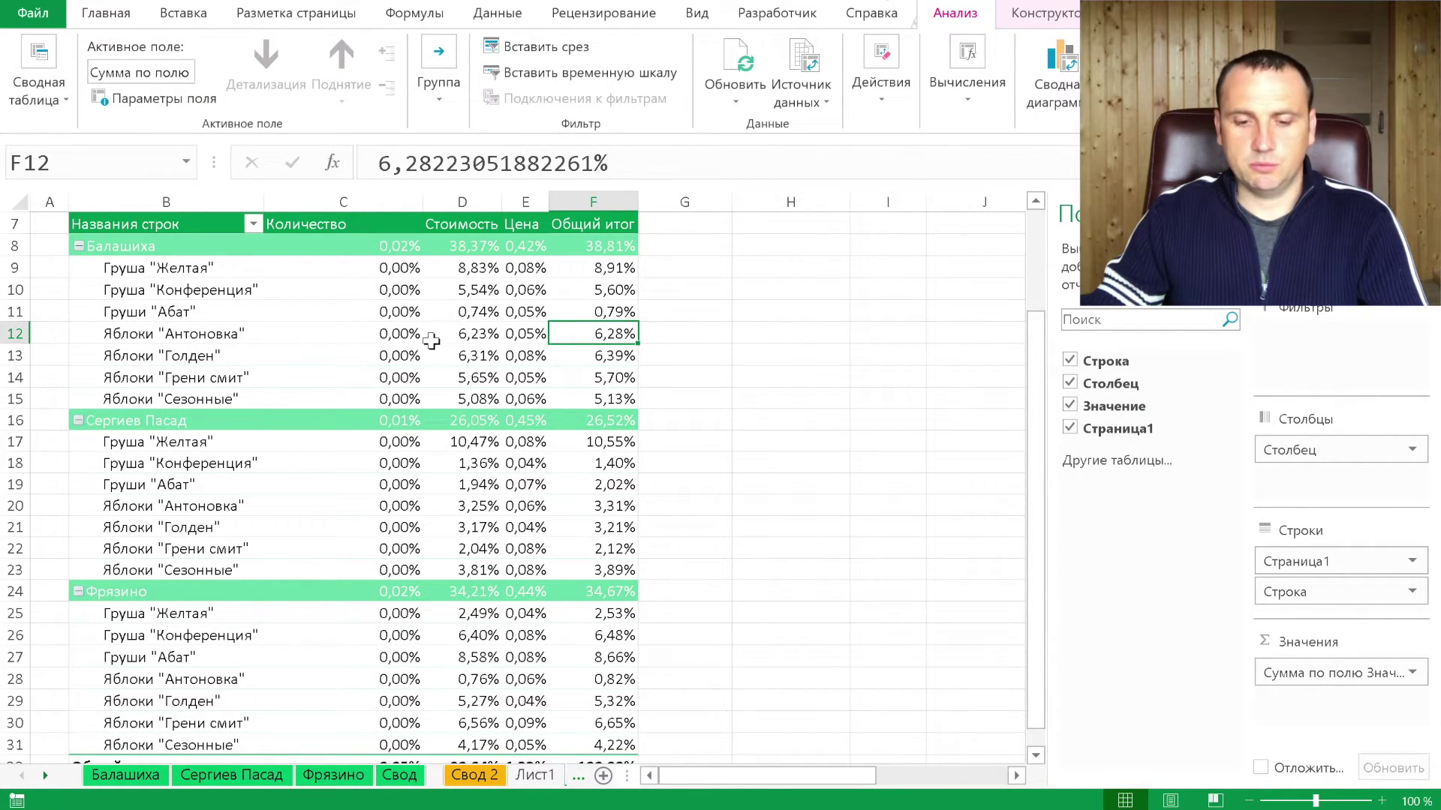
left_click(600, 247)
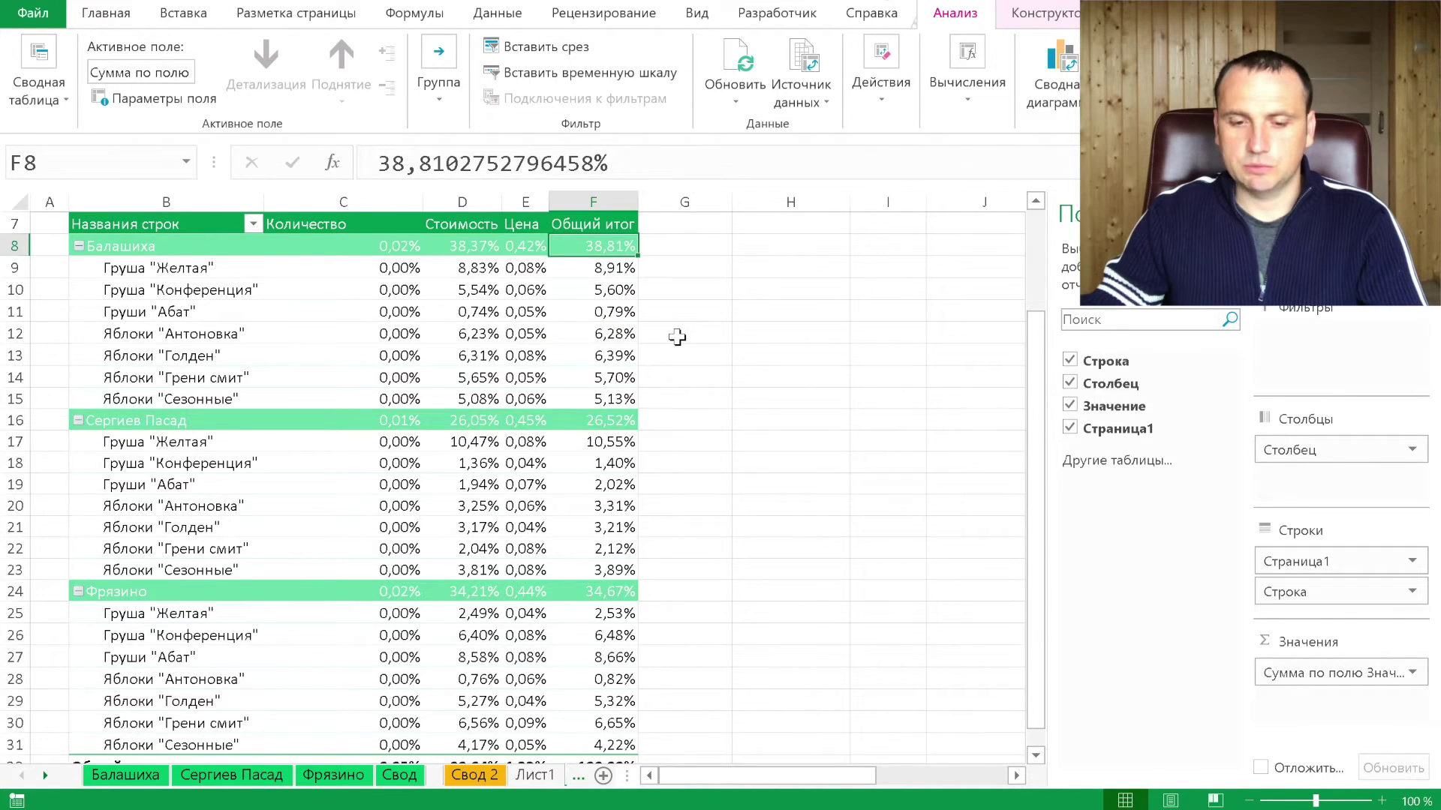
scroll(683, 339, "down", 1)
scroll(677, 337, "up", 3)
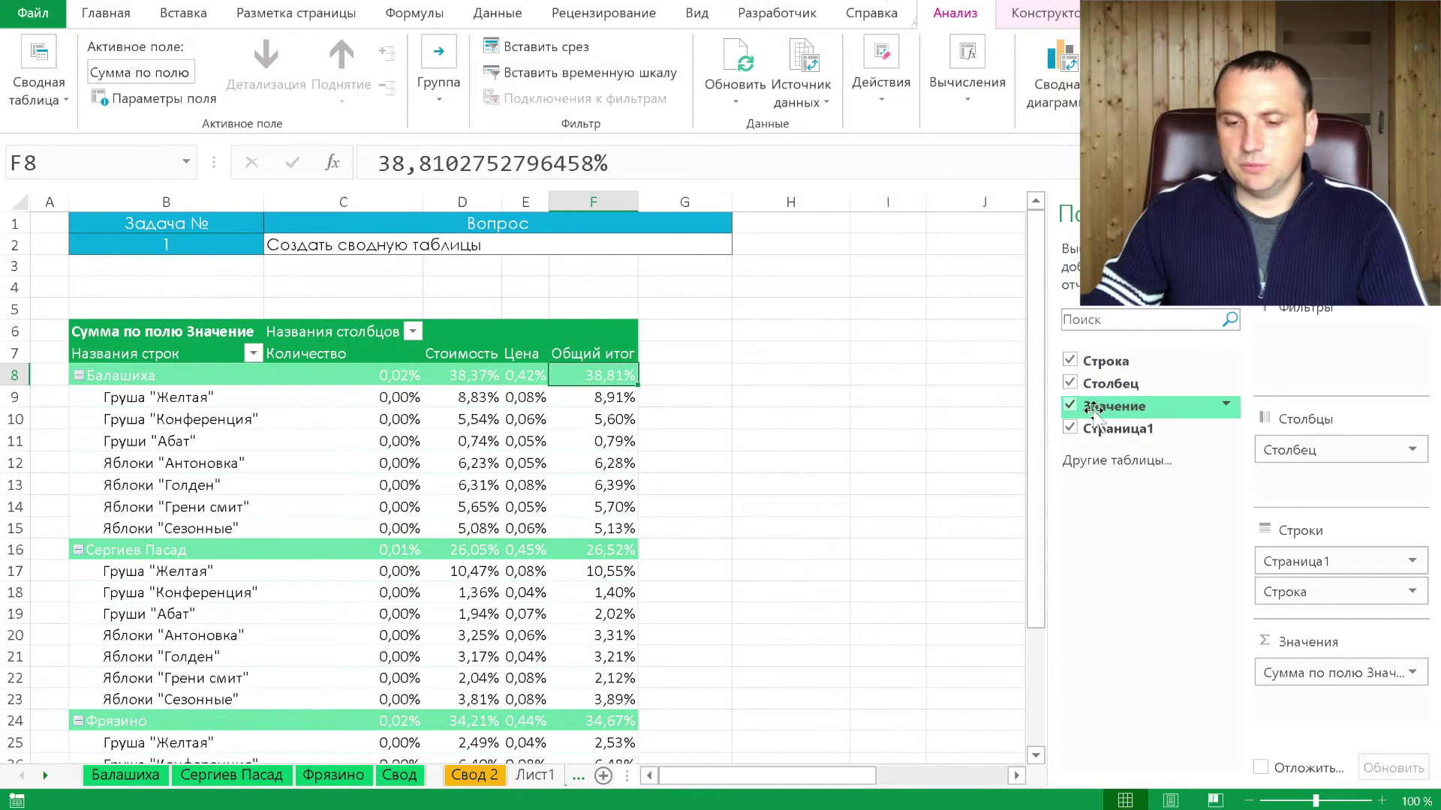
Move Страница1 back to the Filters area and review its branch list unchanged
left_click_drag(1103, 426, 1247, 388)
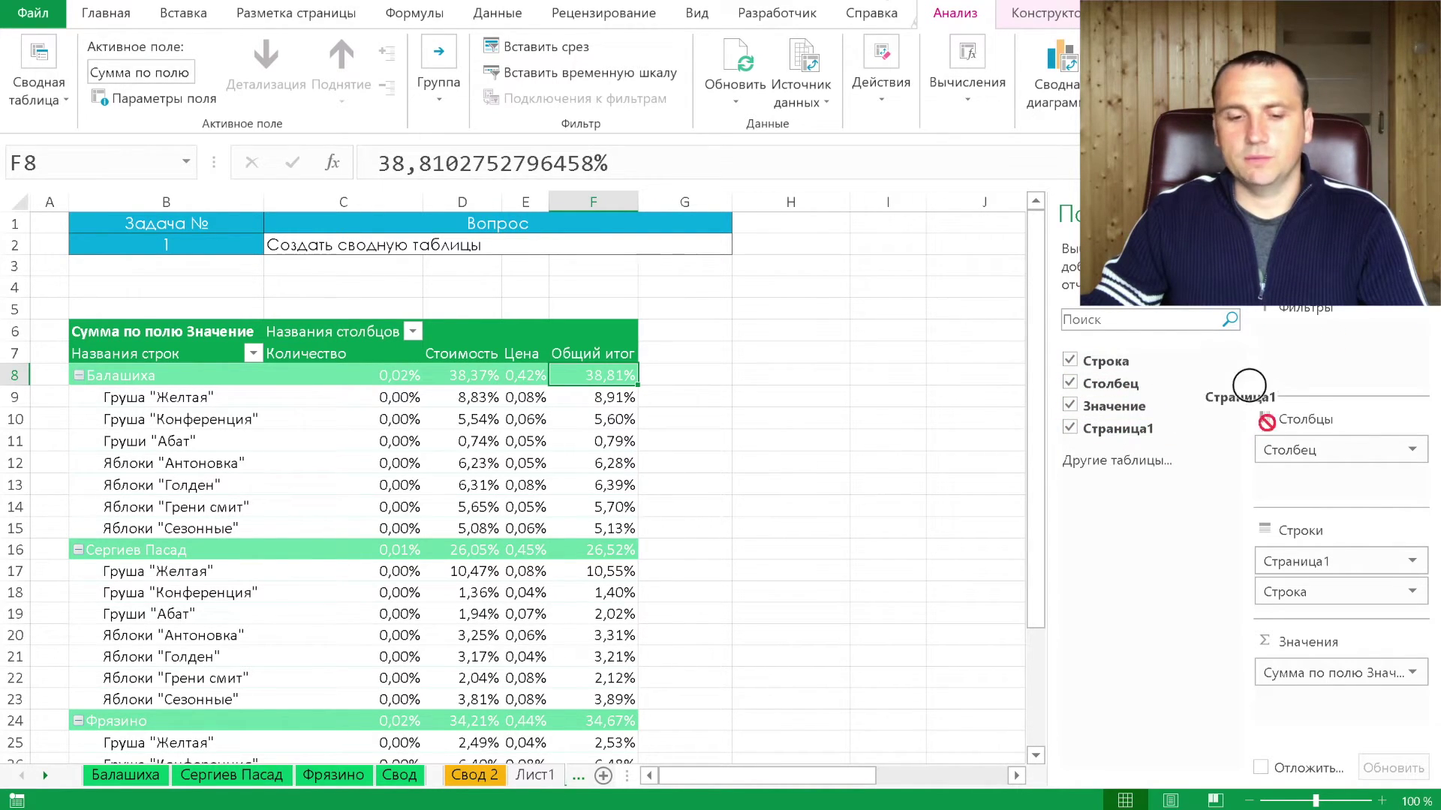
left_click_drag(1247, 389, 1309, 341)
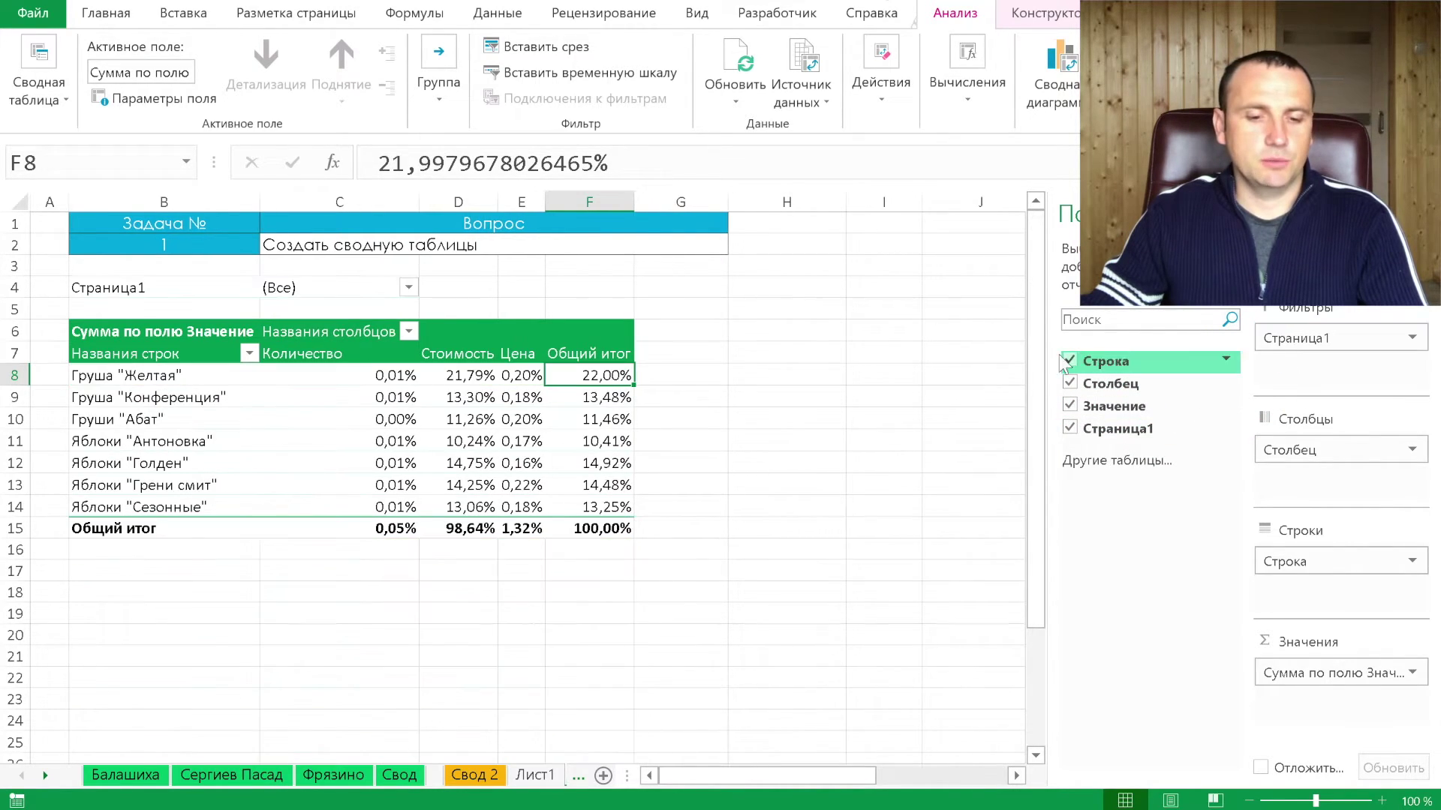
left_click(409, 288)
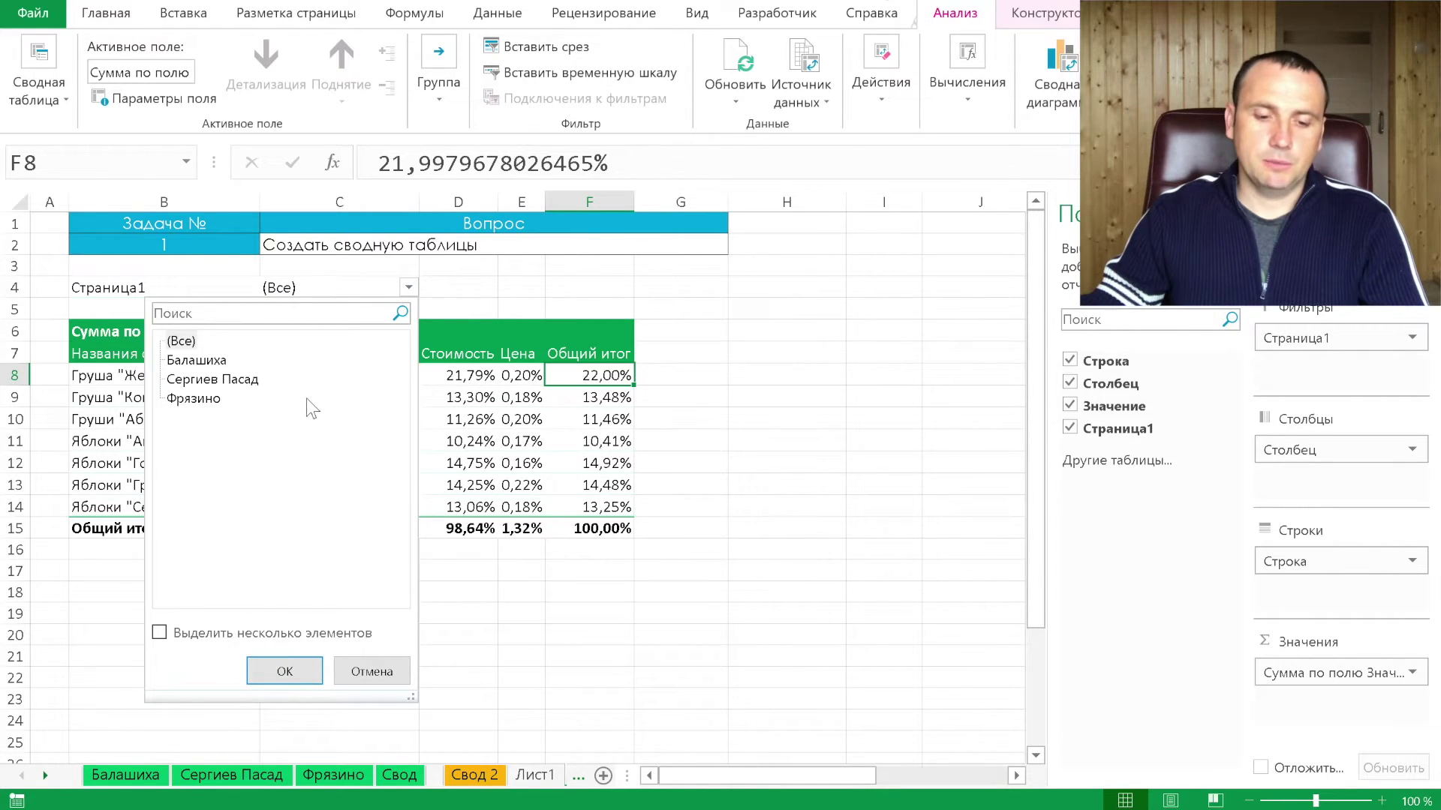
left_click(356, 671)
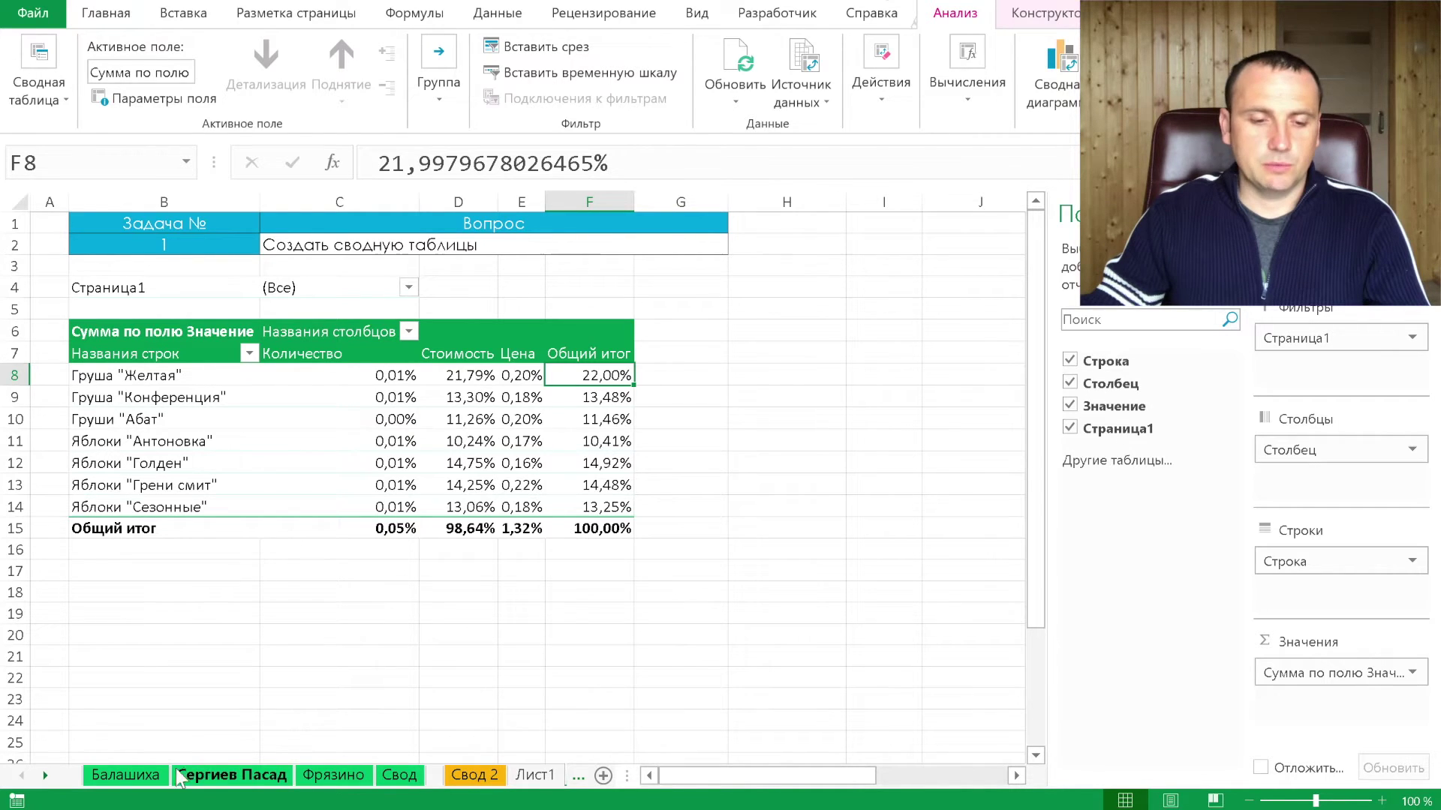
left_click(133, 785)
left_click(182, 349)
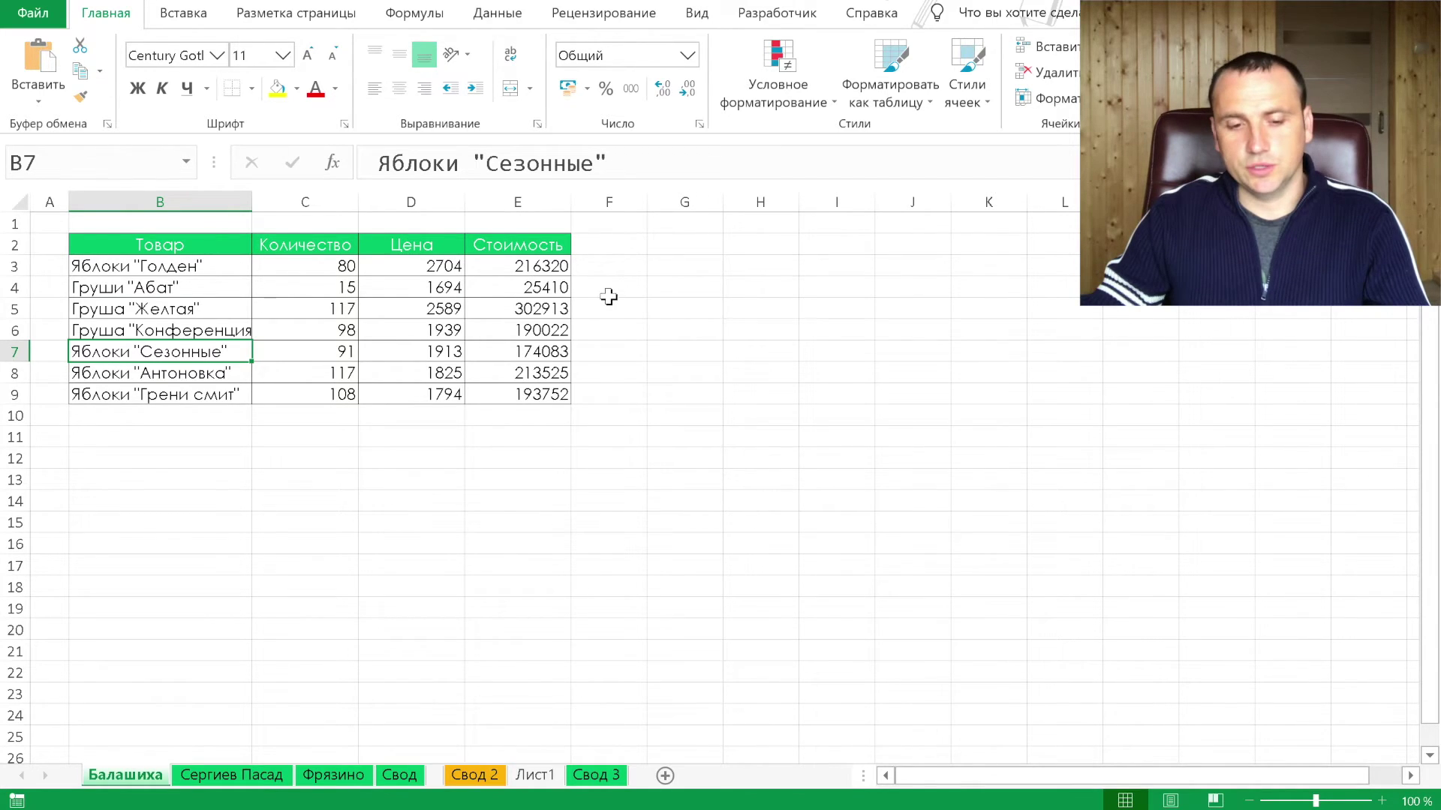
Fill the Балашиха product names B3:B9 with yellow
left_click_drag(150, 266, 150, 394)
left_click(276, 88)
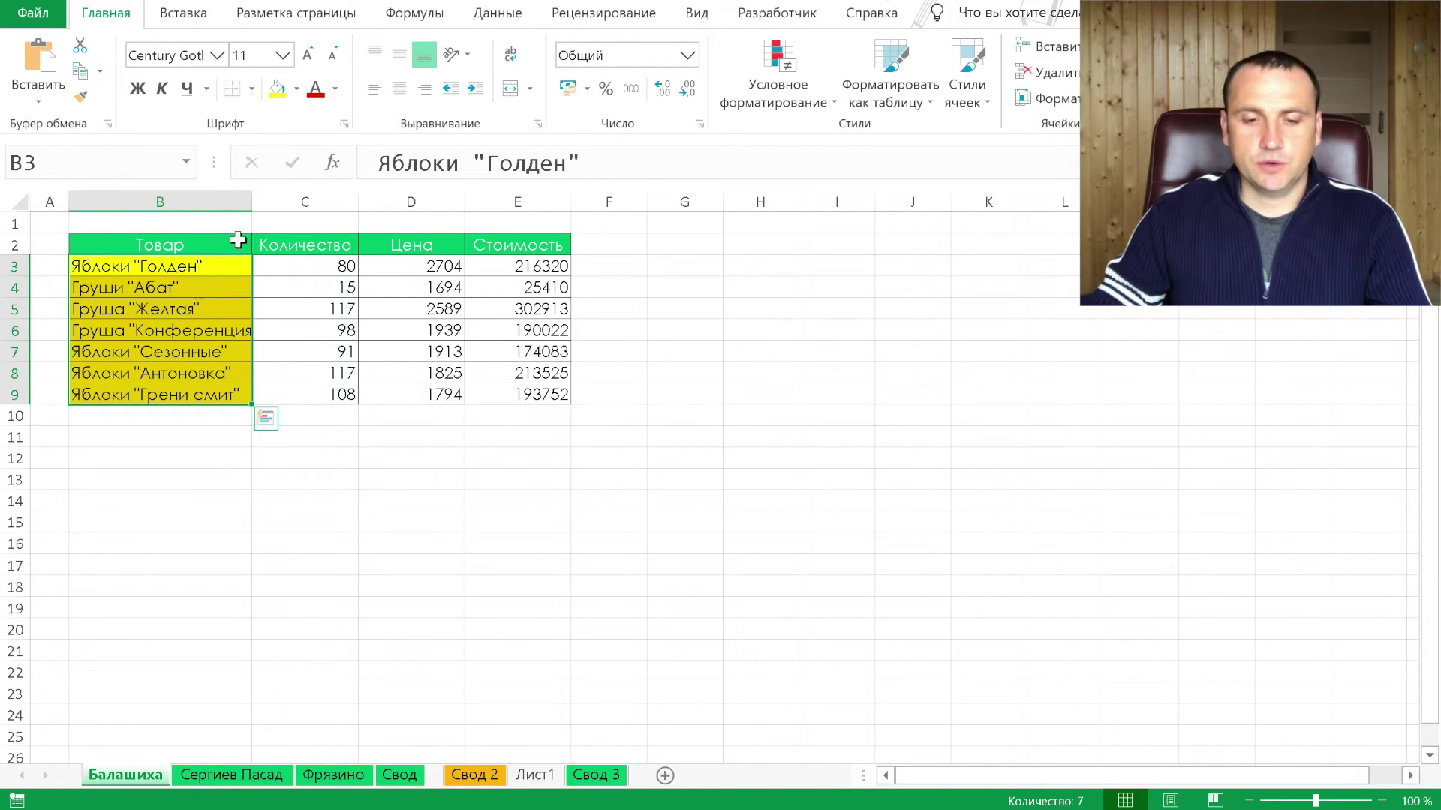
left_click_drag(194, 237, 553, 242)
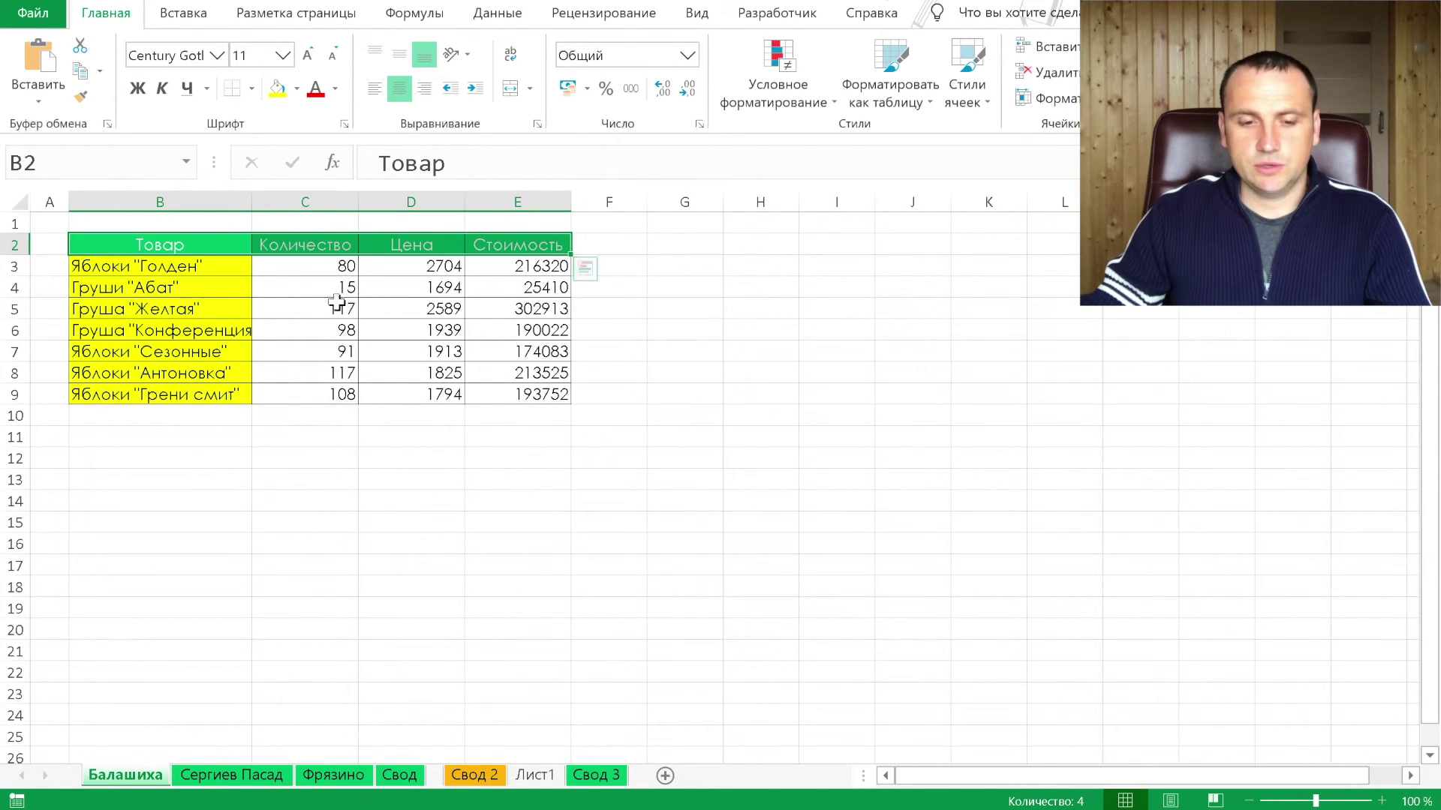
left_click_drag(290, 202, 495, 206)
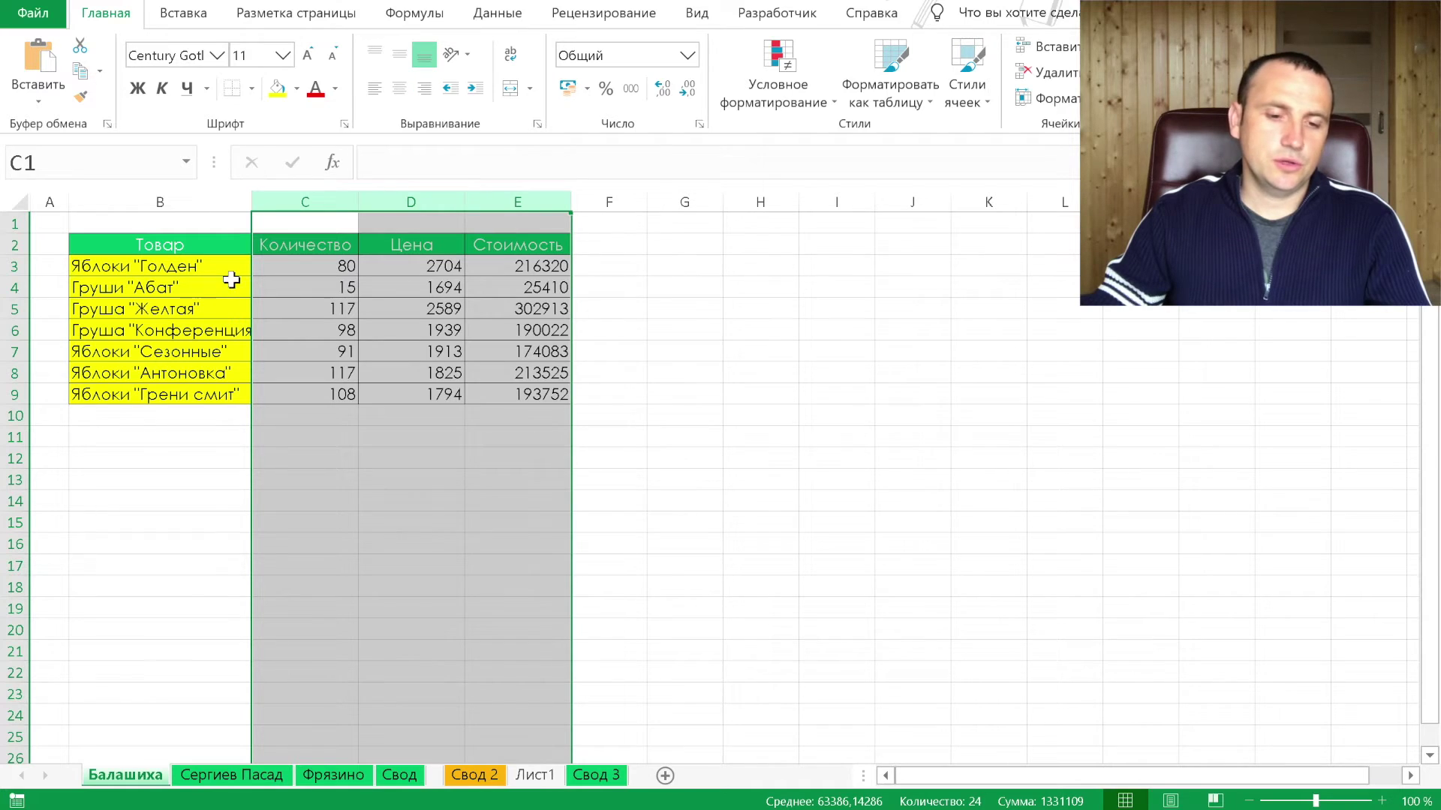
left_click(296, 266)
Return to the Свод 3 pivot, then the keyword-list sheet
left_click(316, 349)
left_click(605, 777)
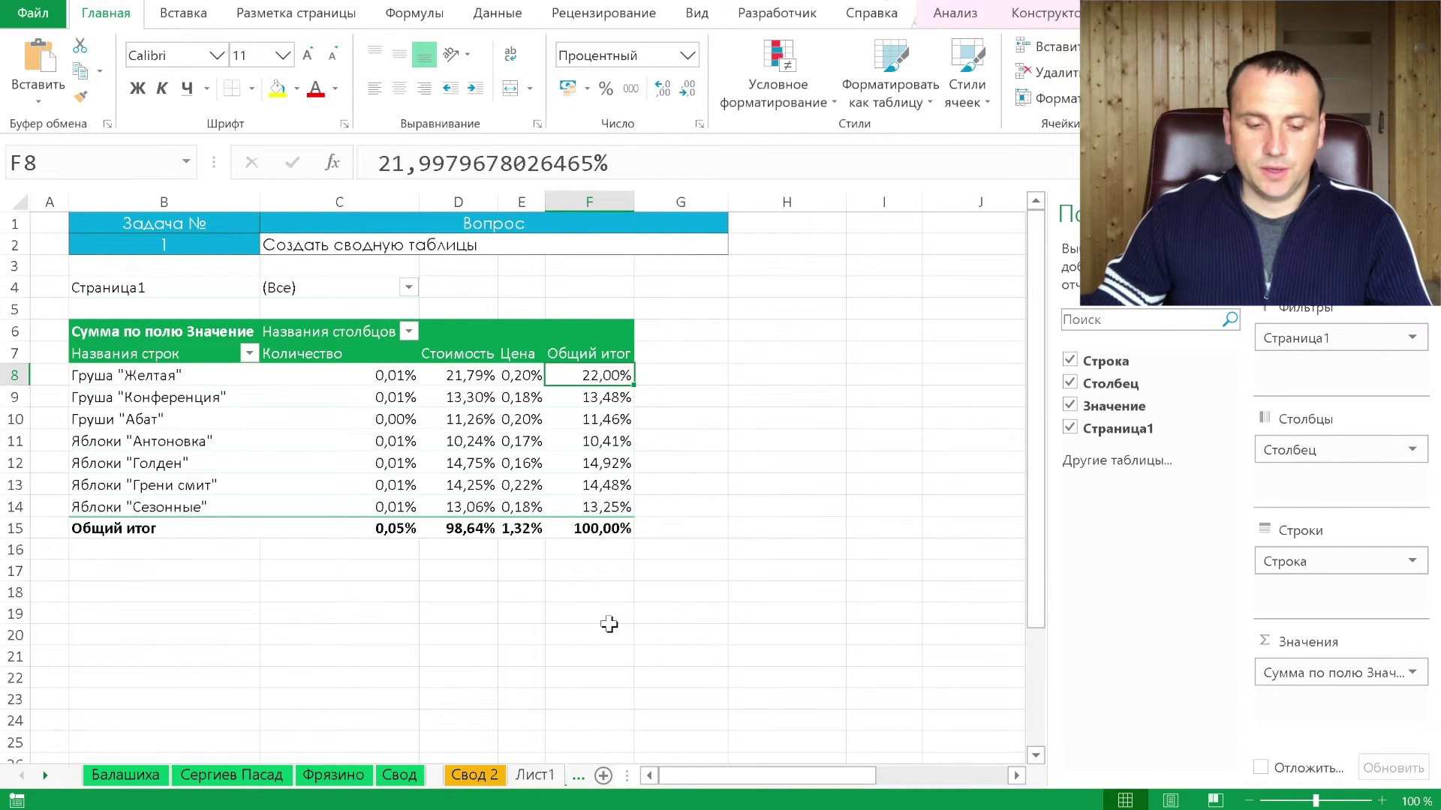
left_click(434, 775)
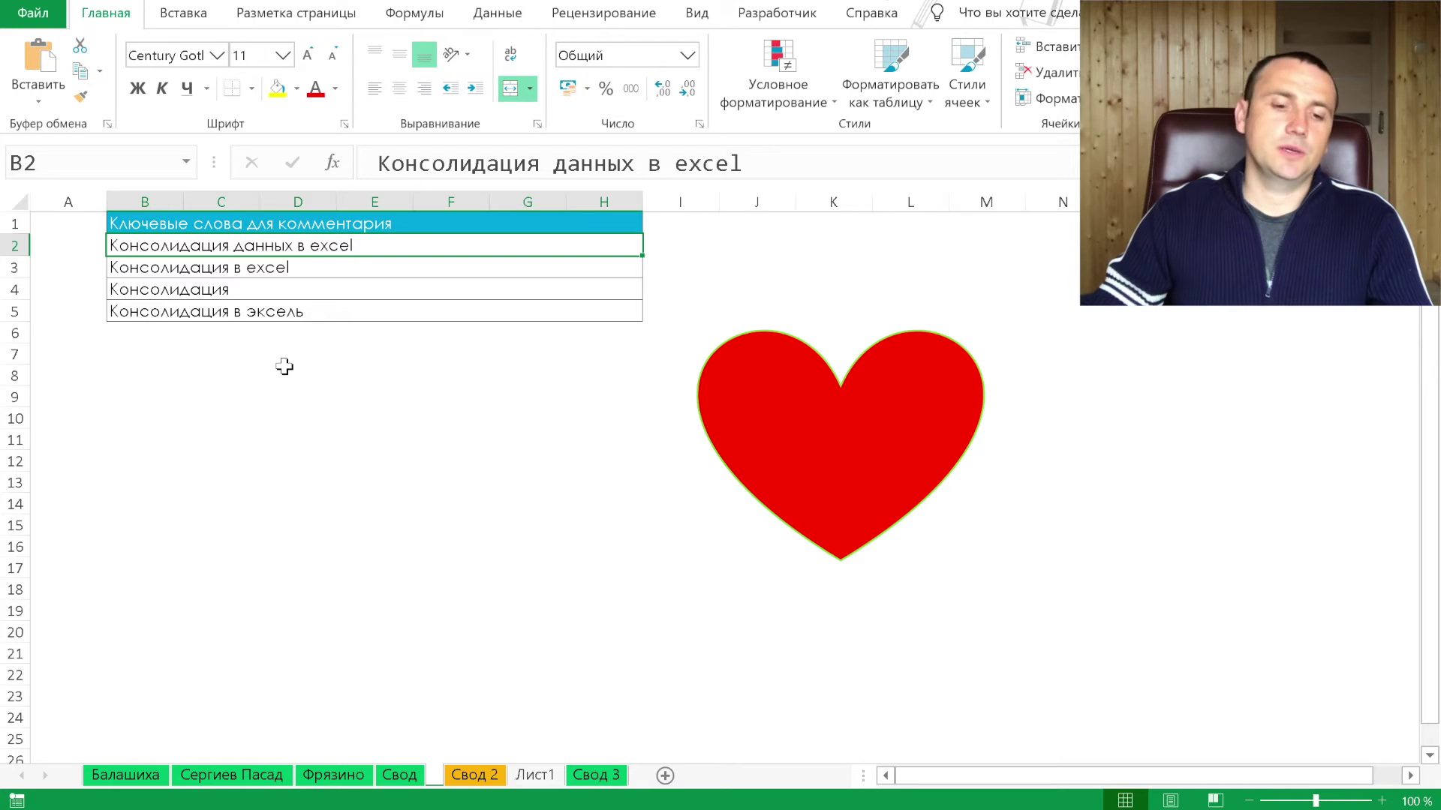